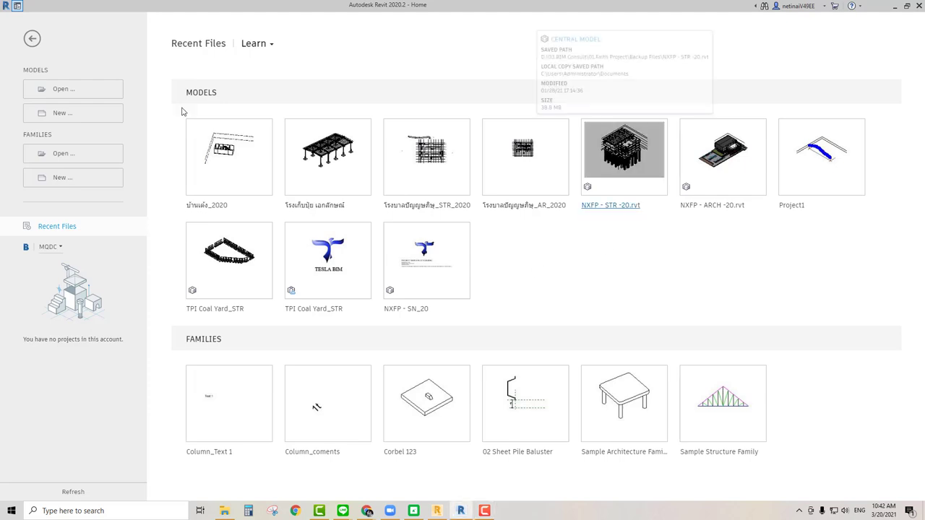
- Create a new Revit project from the Structural Analysis-DefaultMetric template
left_click(57, 119)
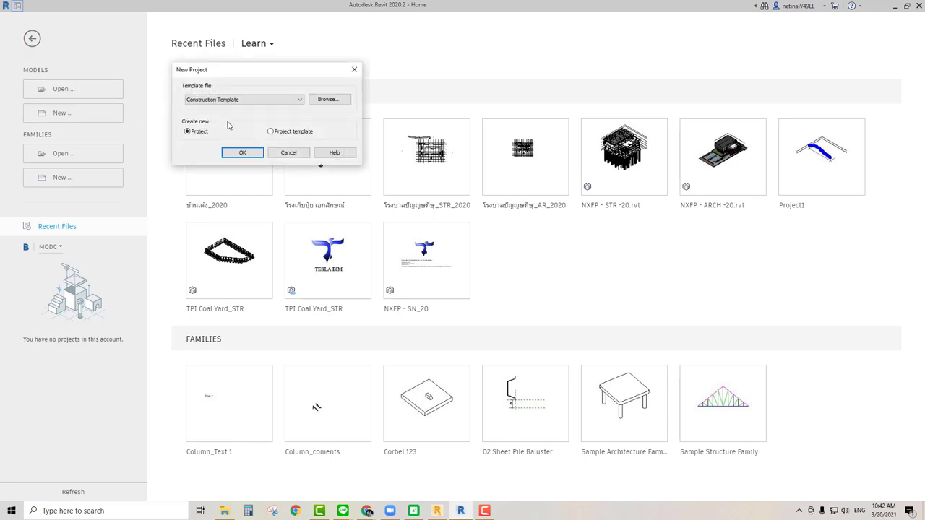
left_click(235, 101)
left_click(222, 139)
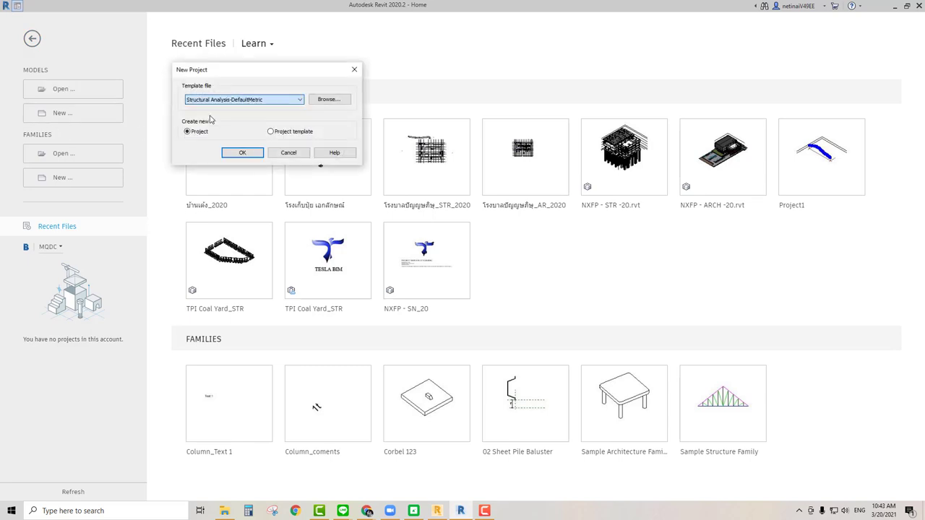
left_click(242, 155)
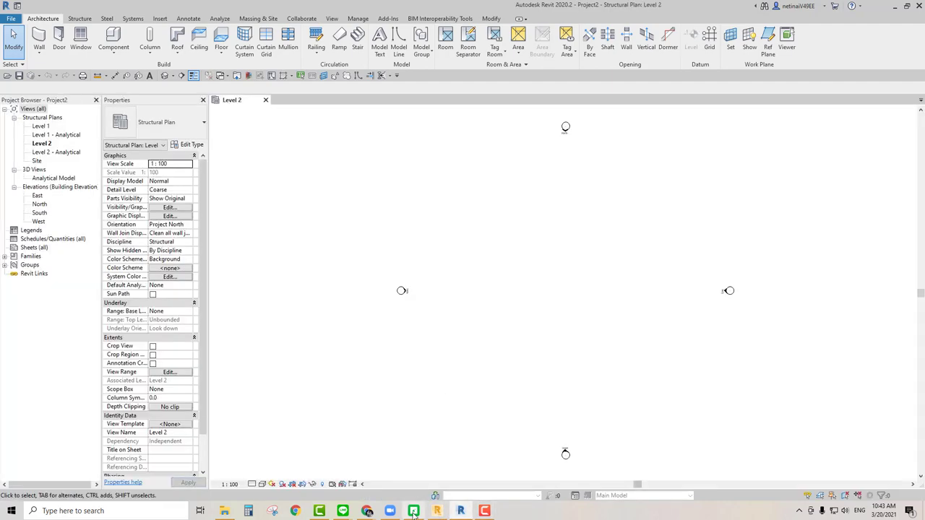
- Close the Robot truss project without saving and bring up its folder in File Explorer
left_click(436, 512)
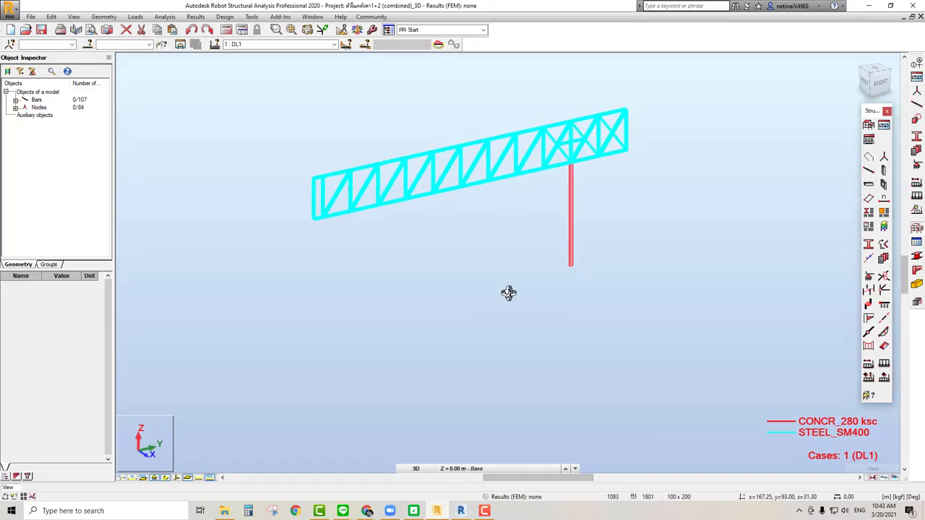
left_click(30, 16)
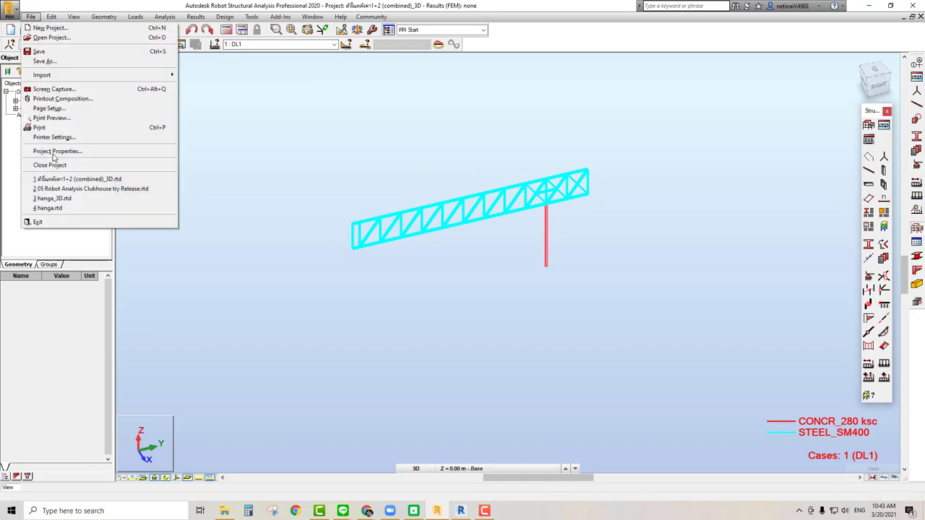
left_click(72, 164)
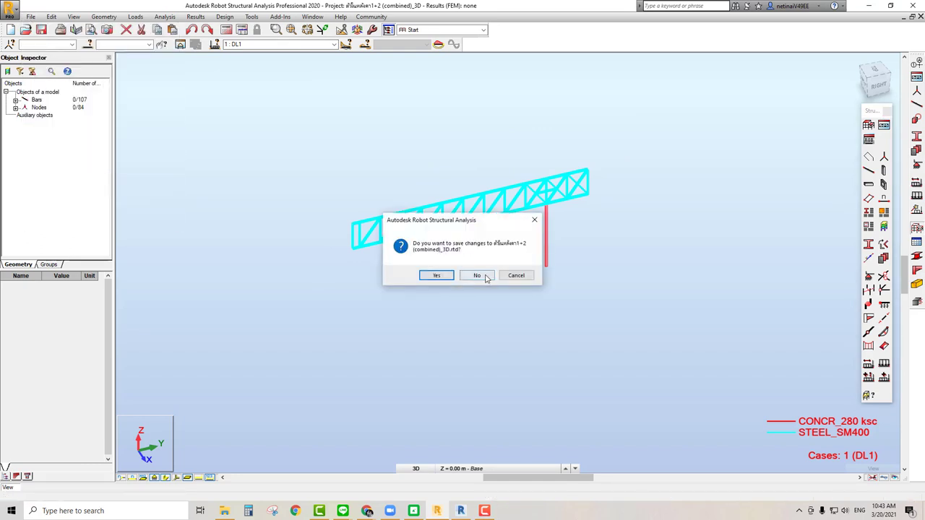
left_click(486, 278)
left_click(224, 511)
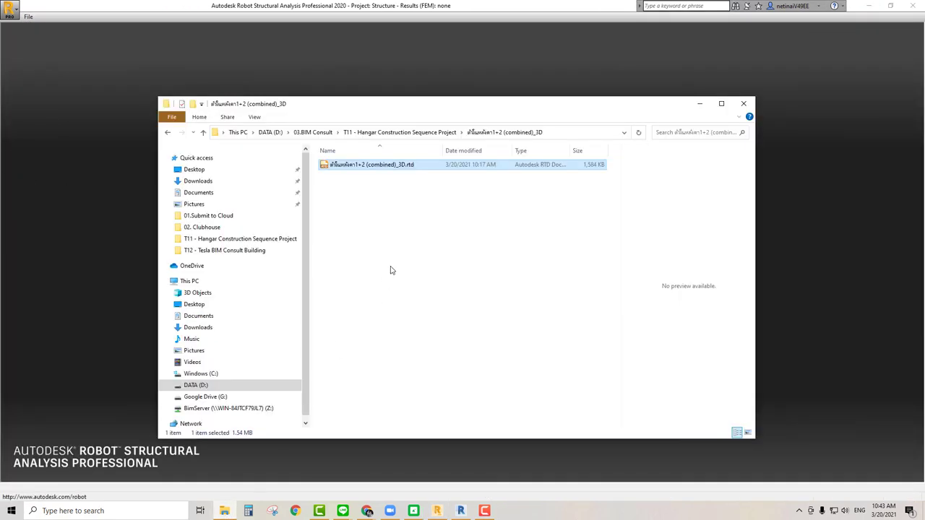
- Extract the hangar model zip into its _3D_3D folder and open the .rtd model inside
left_click(399, 132)
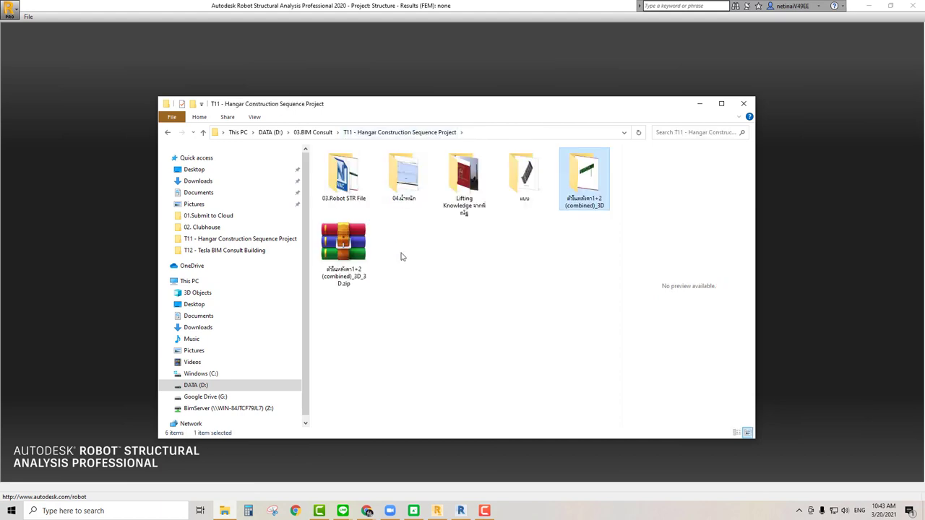
left_click(345, 249)
right_click(351, 245)
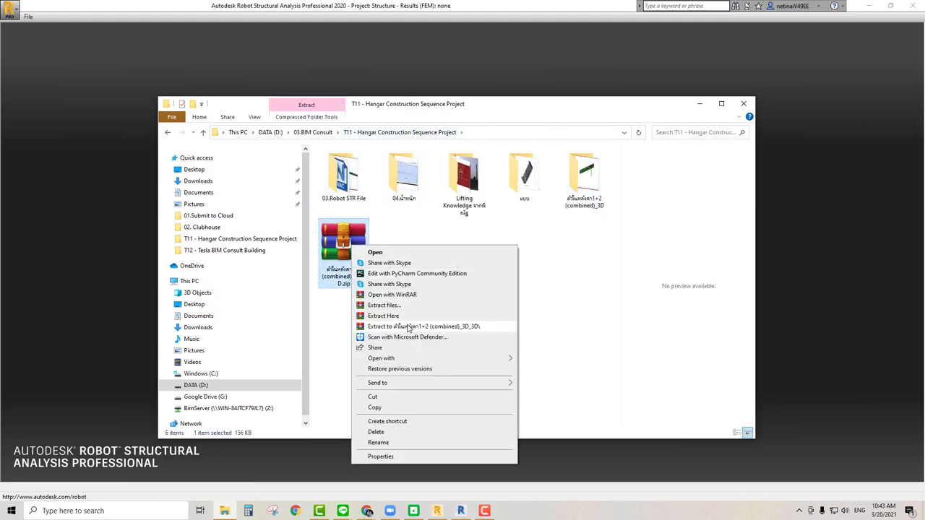
left_click(408, 326)
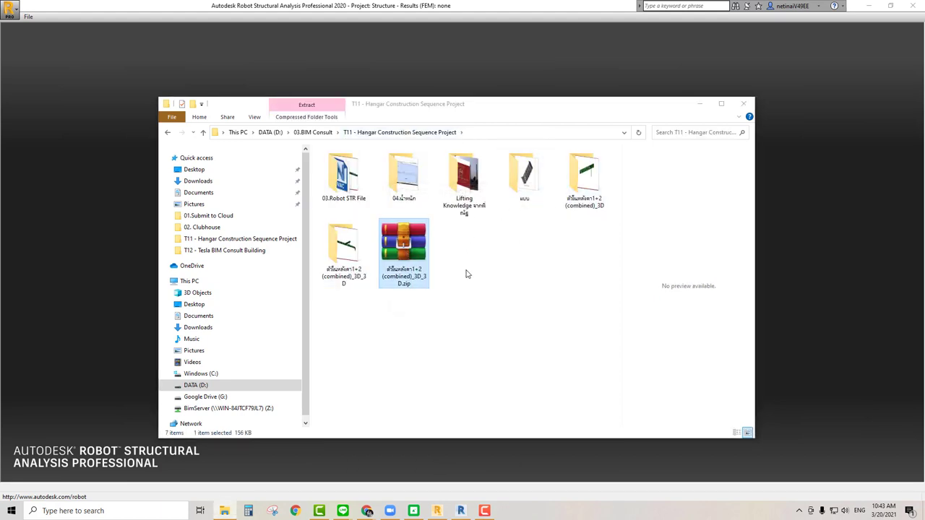
left_click(348, 246)
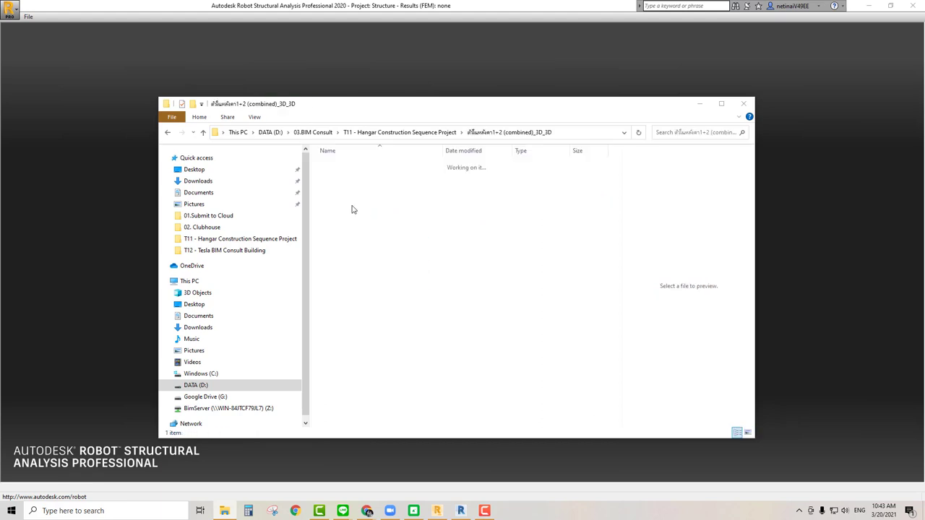
left_click(397, 166)
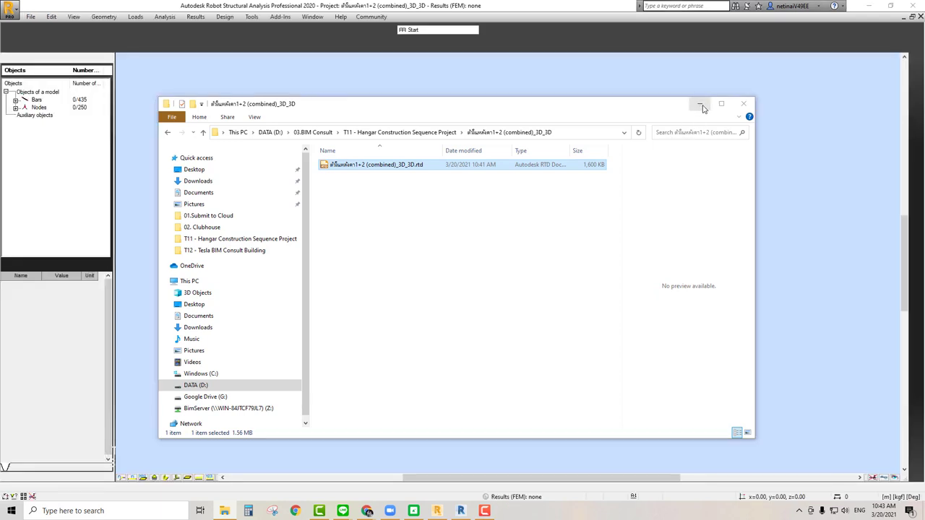
- Reveal the loaded hangar frame in Robot, zoom it into view, and go to the Add-Ins commands
left_click(700, 106)
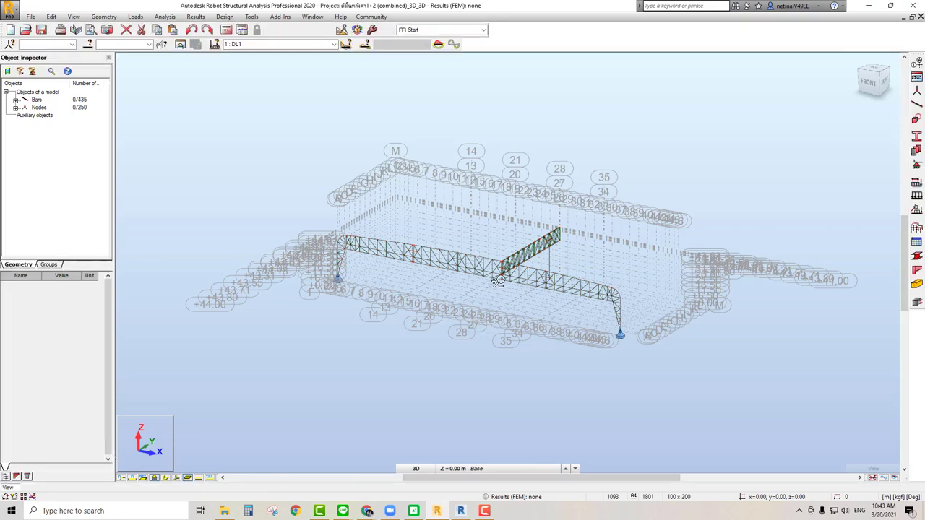
scroll(534, 270, "up", 3)
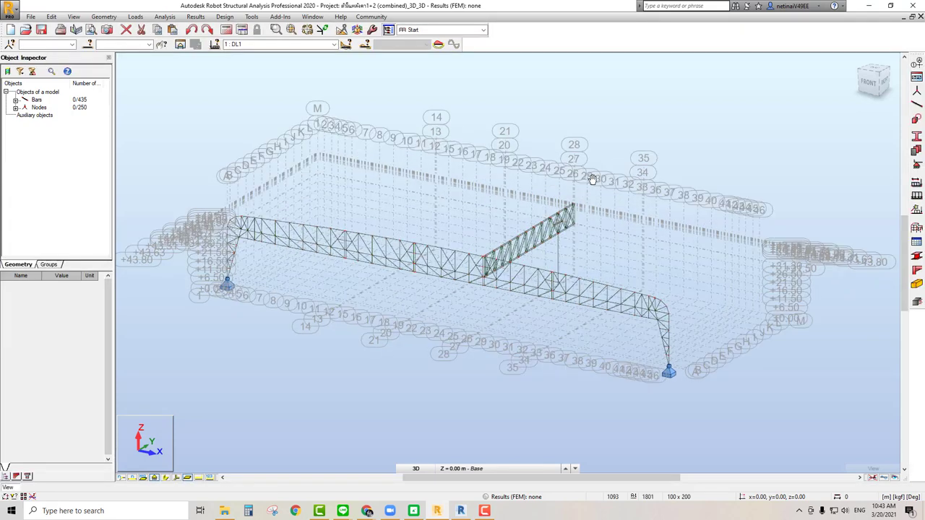
left_click(280, 17)
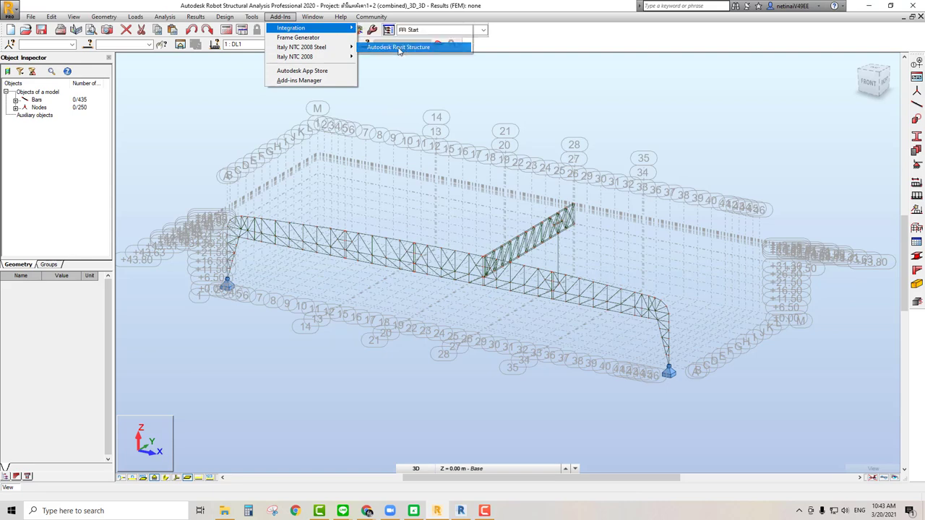
- Send the hangar model to Revit Structure by direct integration and decline the events report
left_click(412, 47)
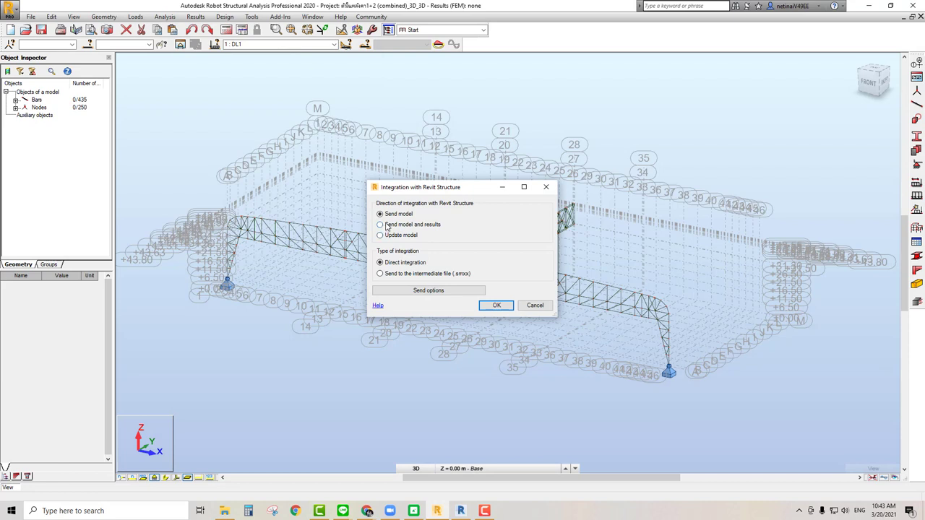
left_click(495, 305)
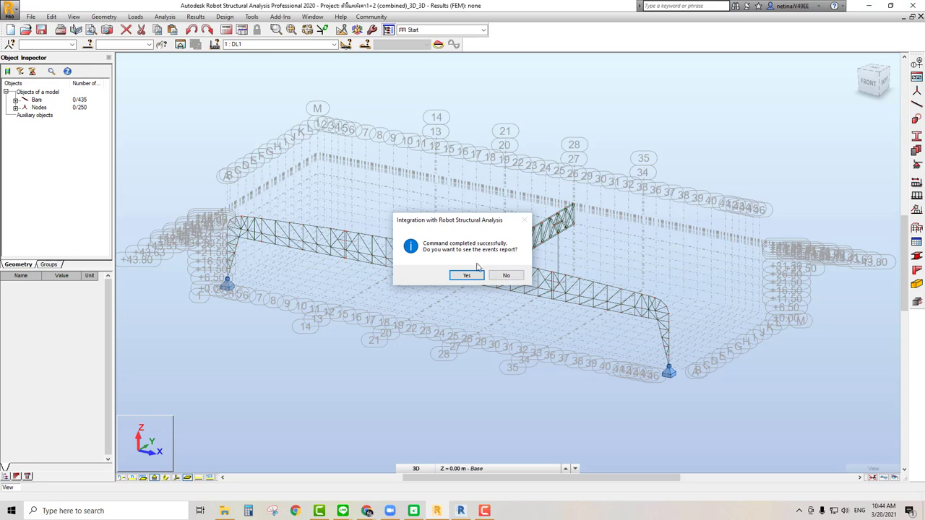
left_click(506, 275)
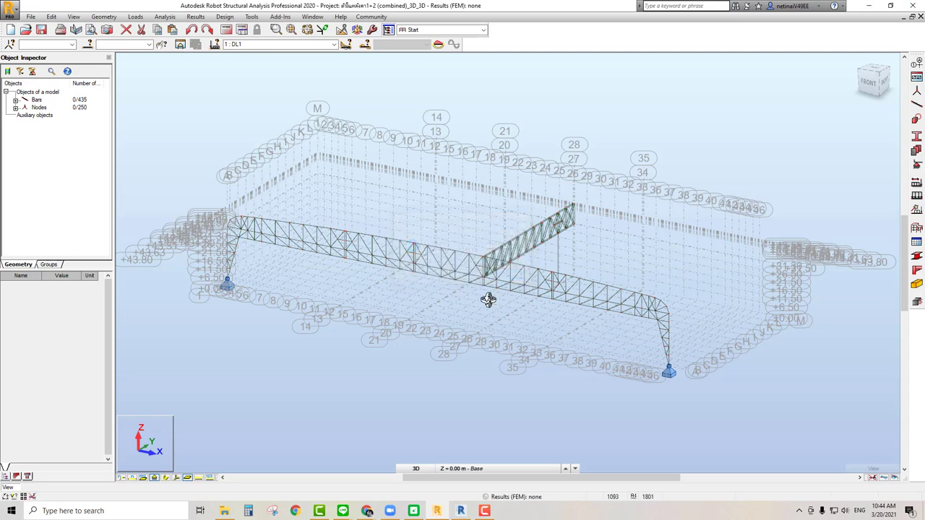
- In Revit, zoom out on the Level 2 plan to see the imported grids and turn on Thin Lines
left_click(460, 510)
scroll(392, 190, "down", 2)
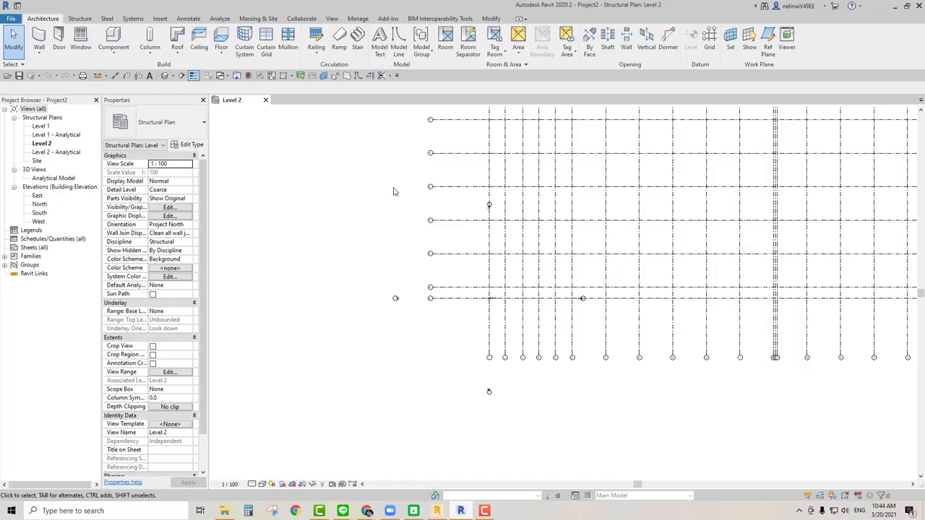
scroll(361, 250, "down", 2)
scroll(361, 123, "down", 1)
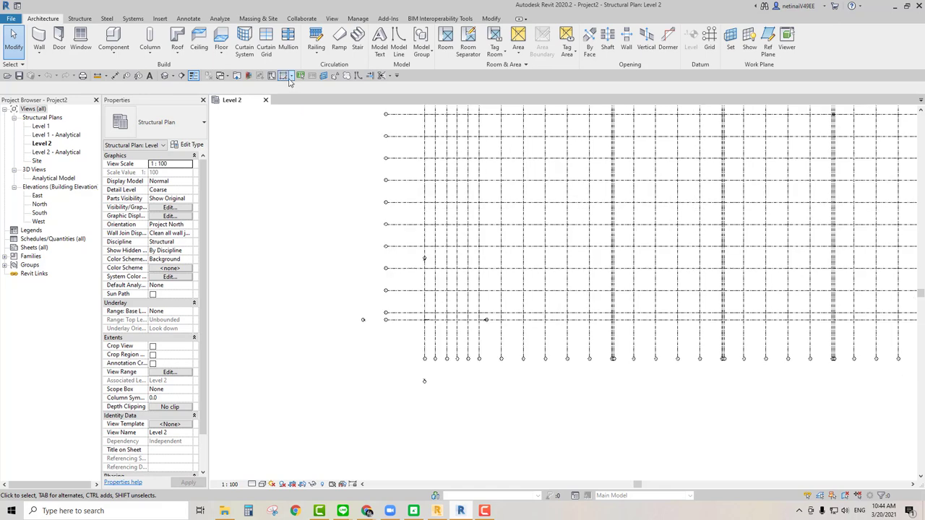
left_click(166, 76)
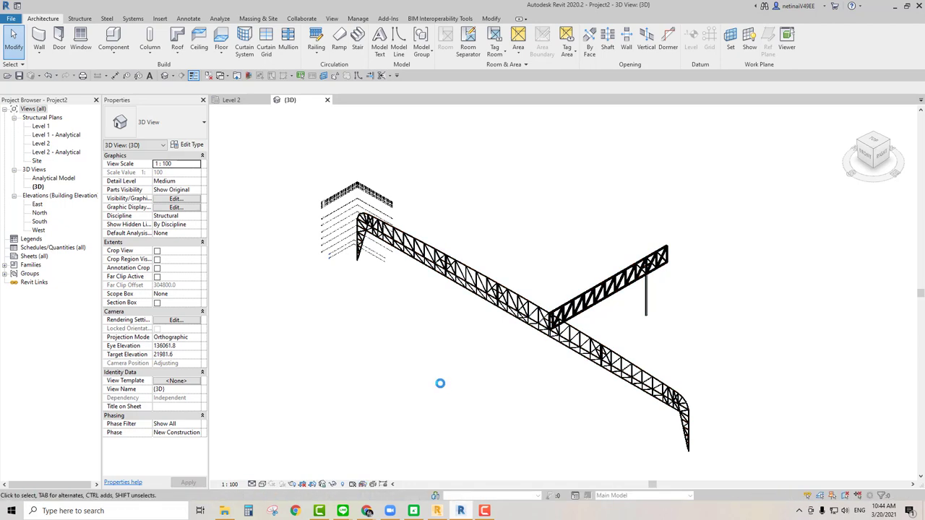
- Change the 3D view's visual style and zoom and pan to fit the whole truss
left_click(262, 485)
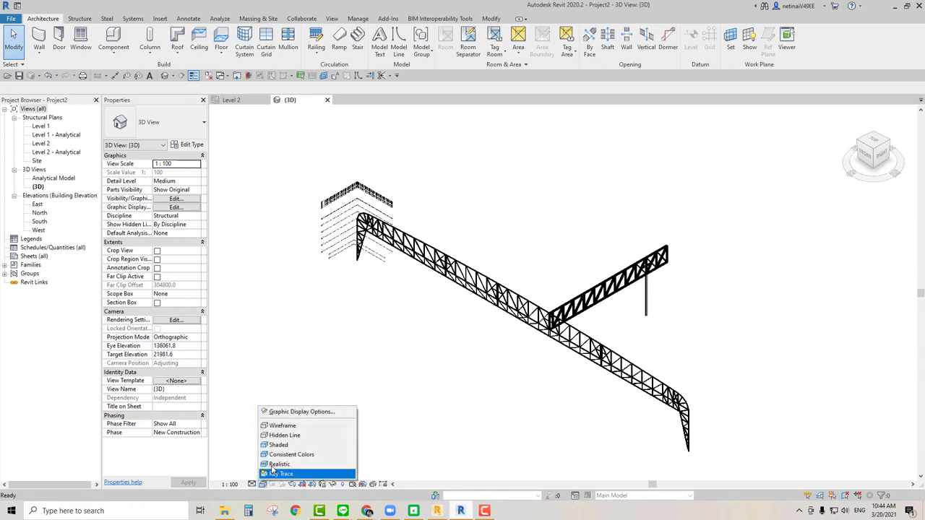
left_click(287, 434)
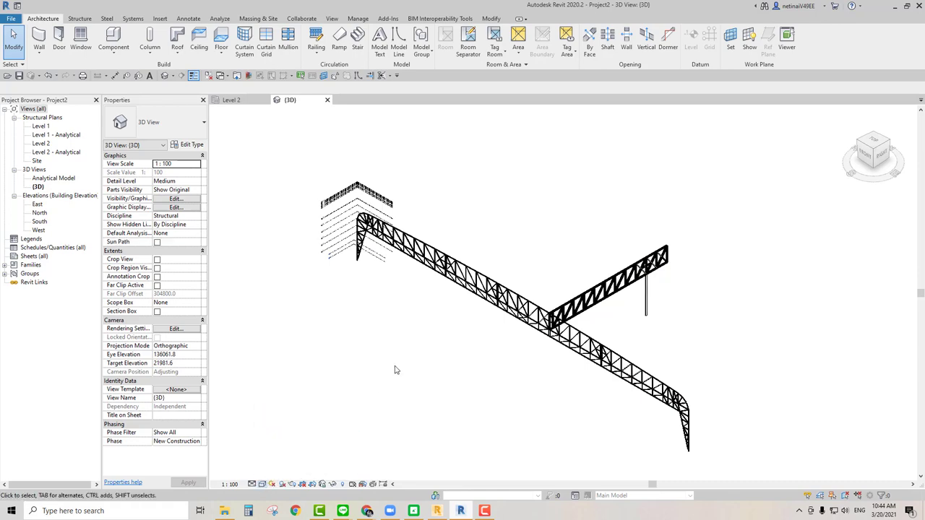
scroll(405, 245, "up", 2)
scroll(422, 252, "up", 3)
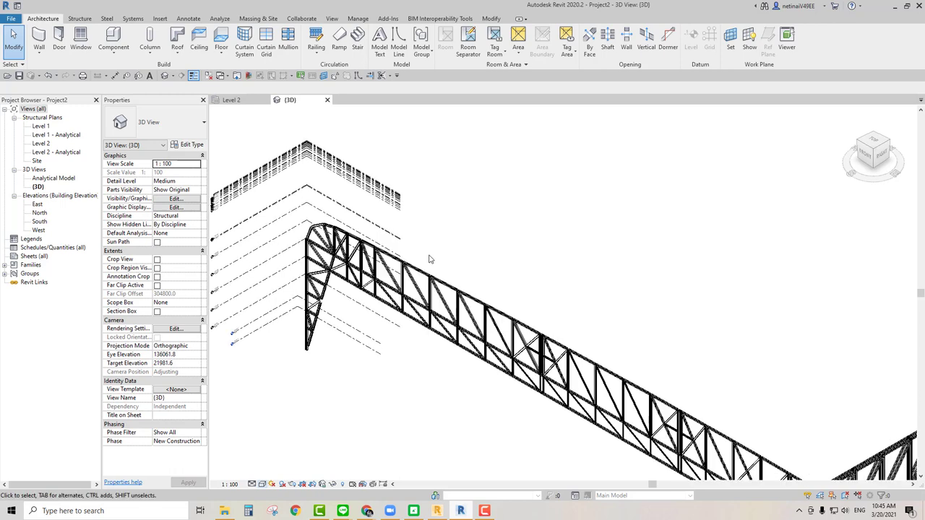
scroll(445, 269, "up", 2)
scroll(453, 234, "down", 3)
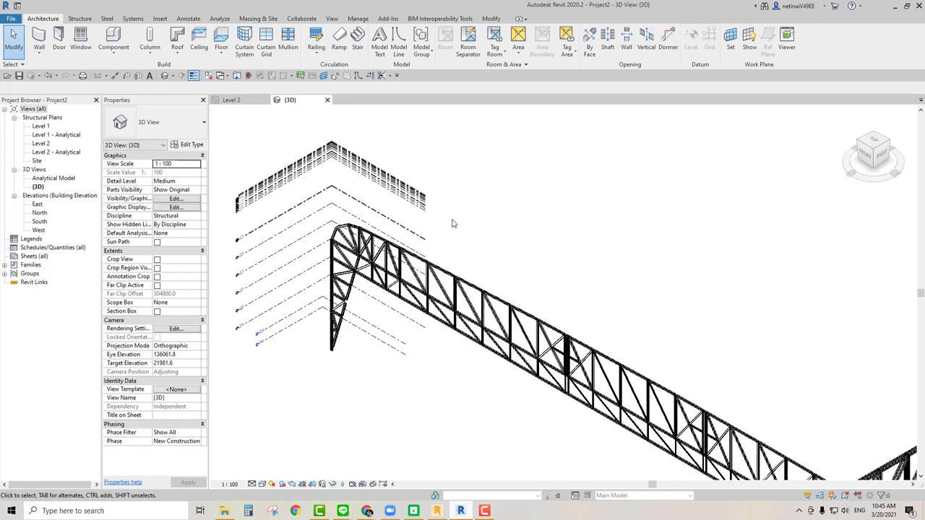
scroll(492, 217, "down", 3)
scroll(520, 203, "down", 2)
mouse_move(527, 199)
middle_mouse_down()
mouse_move(516, 188)
mouse_move(546, 152)
mouse_move(631, 152)
middle_mouse_up()
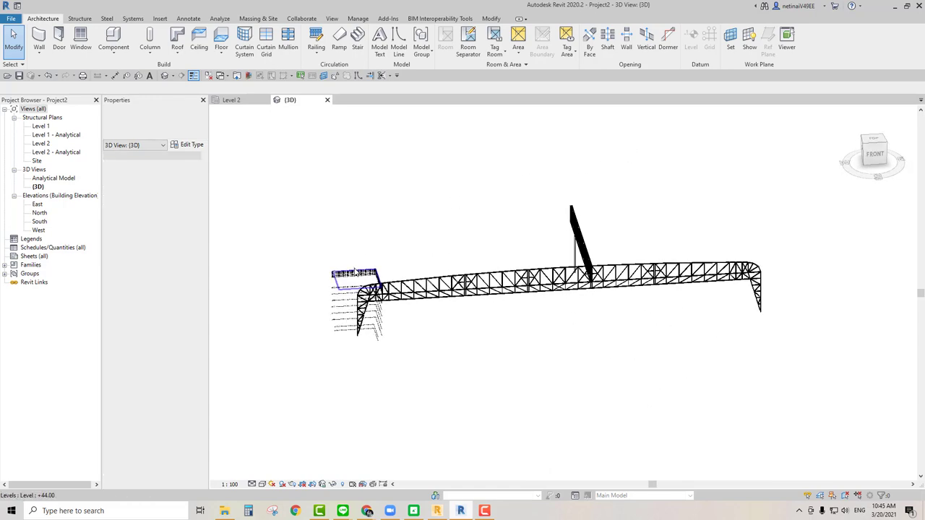
- Orbit the truss and window-select the stack of level planes at its left end
middle_click_drag(444, 426, 355, 374, "shift")
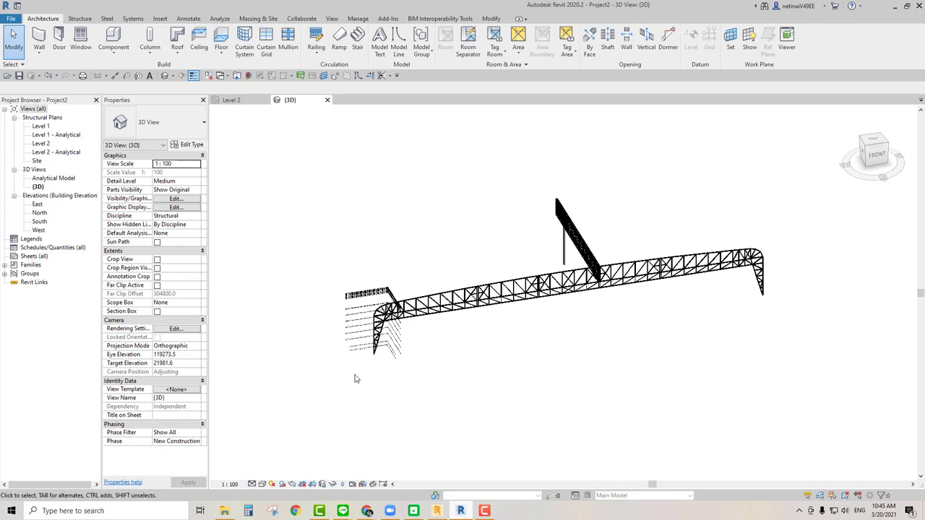
left_click_drag(357, 381, 322, 278)
left_click_drag(325, 318, 324, 316)
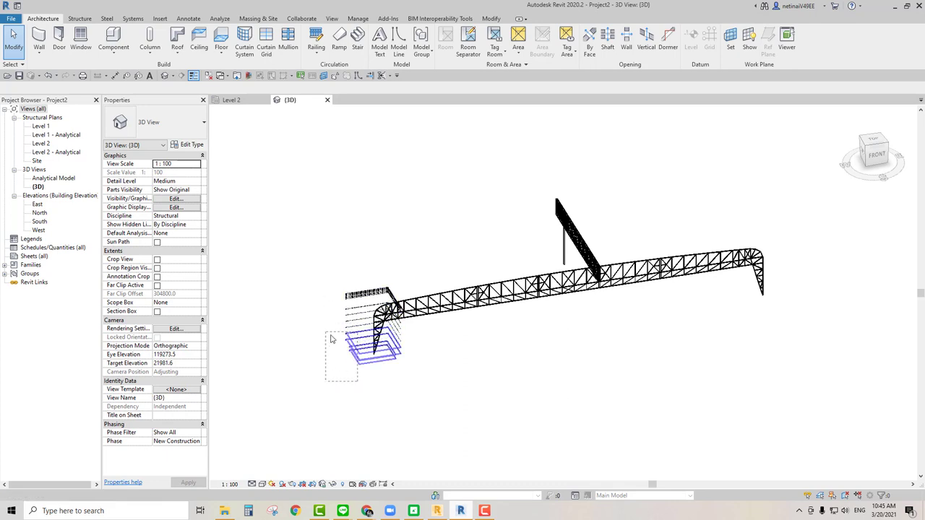
left_click(505, 400)
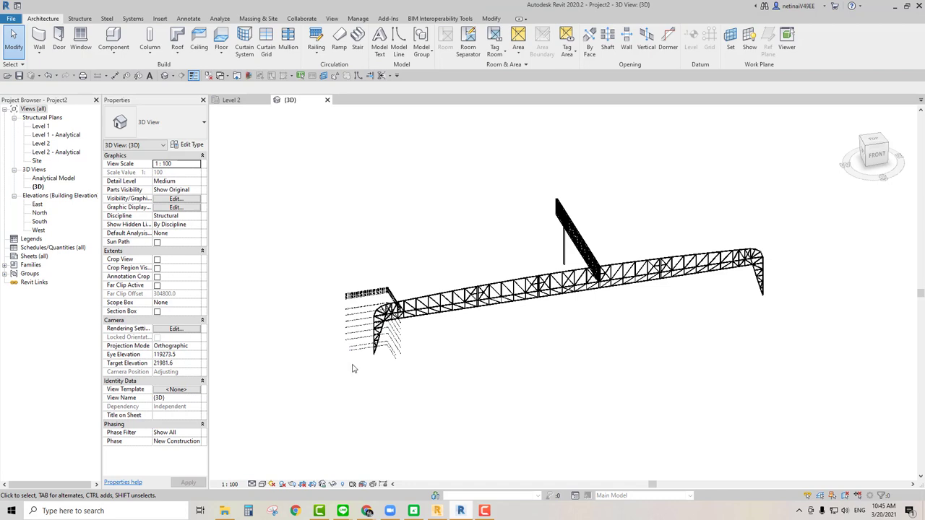
left_click_drag(353, 368, 404, 172)
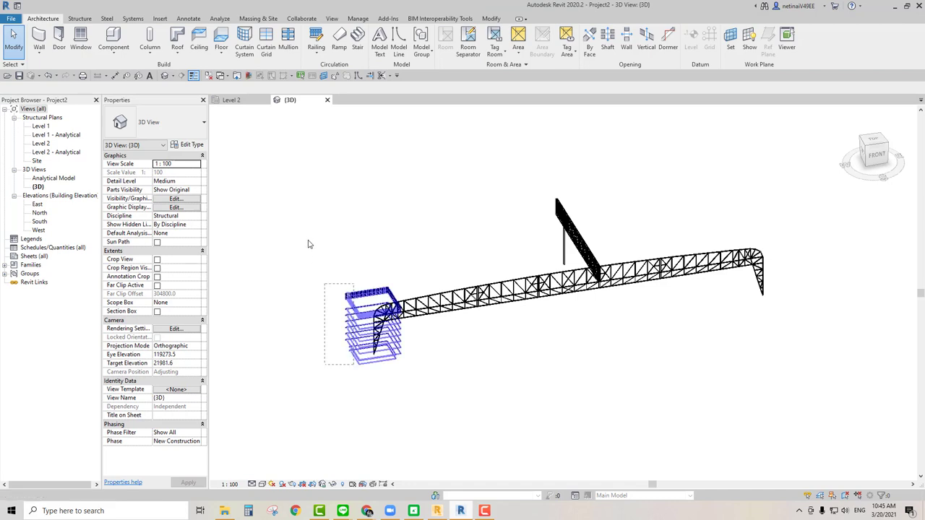
- Hide the selected level planes in the view, then crossing-select the truss's left half from the front
right_click(395, 165)
mouse_move(429, 196)
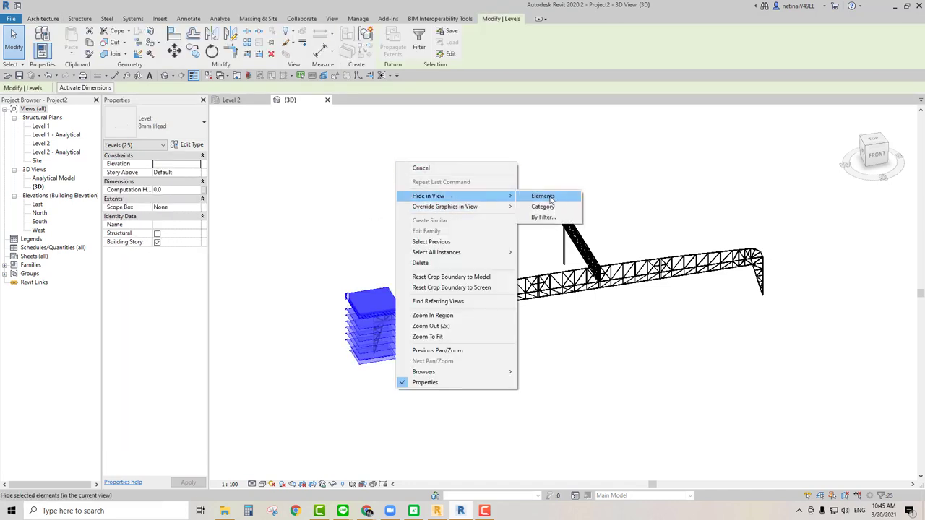
left_click(551, 196)
mouse_move(667, 239)
middle_mouse_down("shift")
mouse_move(681, 359)
mouse_move(713, 373)
mouse_move(560, 273)
mouse_move(573, 381)
middle_mouse_up("shift")
mouse_move(599, 381)
left_mouse_down()
mouse_move(477, 238)
mouse_move(324, 203)
mouse_move(331, 206)
left_mouse_up()
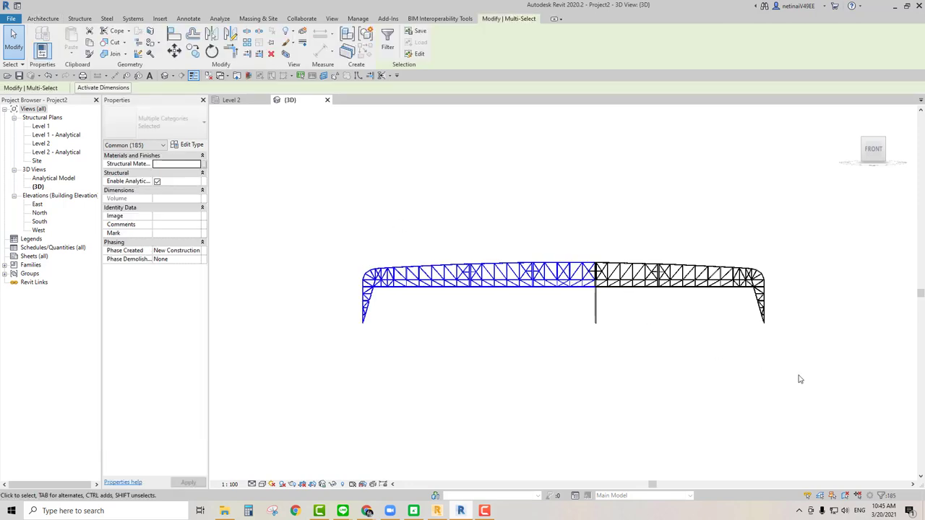
- Add the truss's right half to the selection and orbit toward the cross-truss junction
left_click_drag(814, 374, 605, 207, "ctrl")
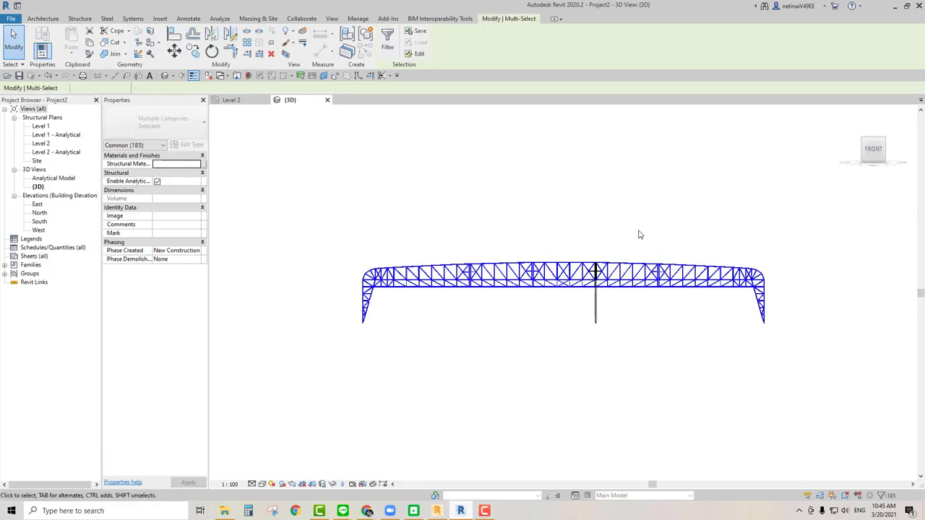
mouse_move(640, 233)
middle_mouse_down("shift")
mouse_move(640, 265)
mouse_move(540, 322)
middle_mouse_up("shift")
scroll(540, 321, "up", 2)
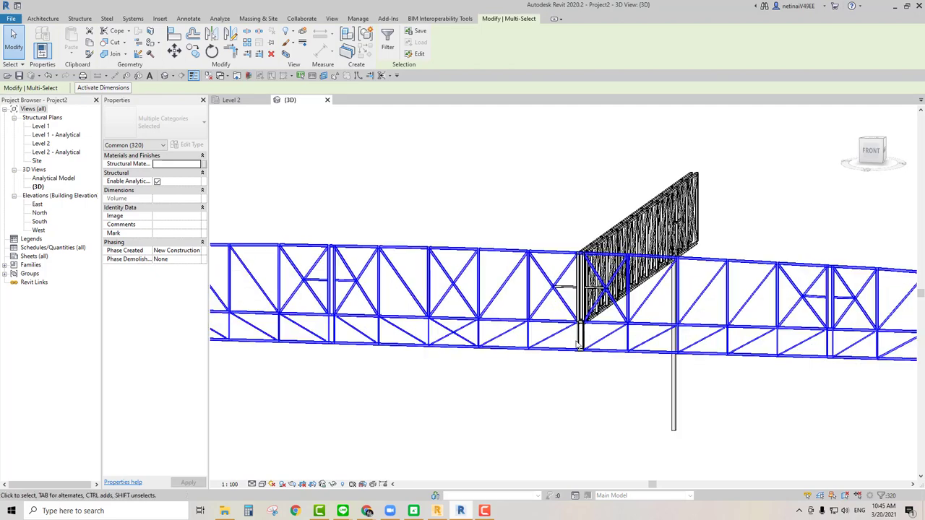
scroll(578, 393, "up", 4)
middle_click_drag(570, 411, 547, 429, "shift")
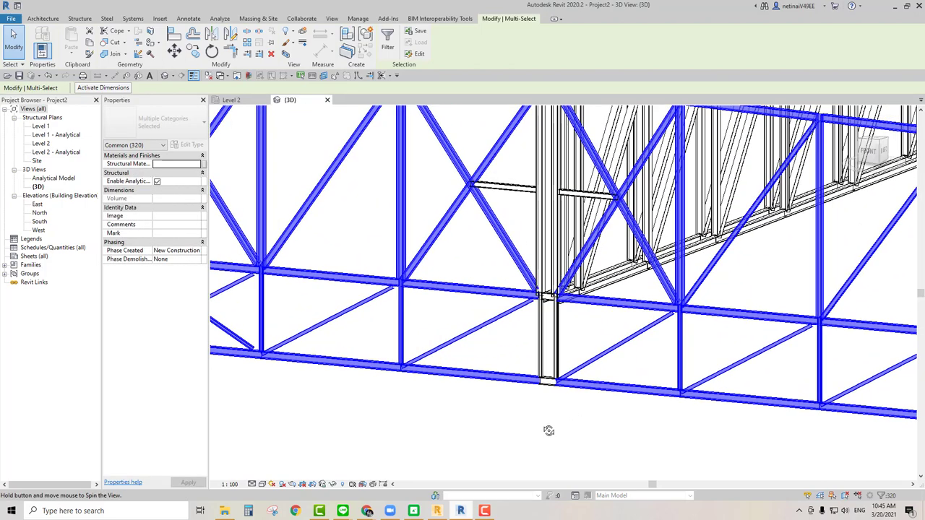
- Add the junction post, horizontal beam and other junction members to the selection
left_click(542, 334, "ctrl")
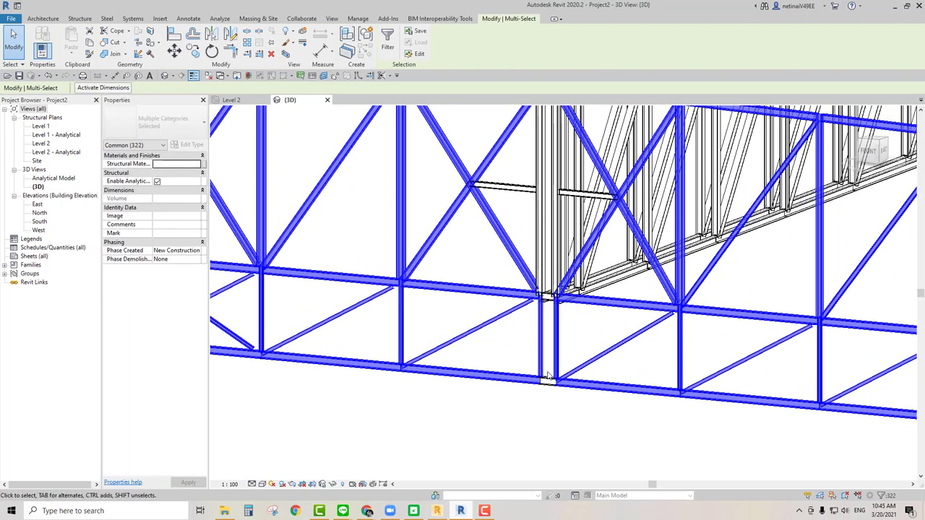
scroll(550, 309, "up", 2)
scroll(551, 309, "down", 2)
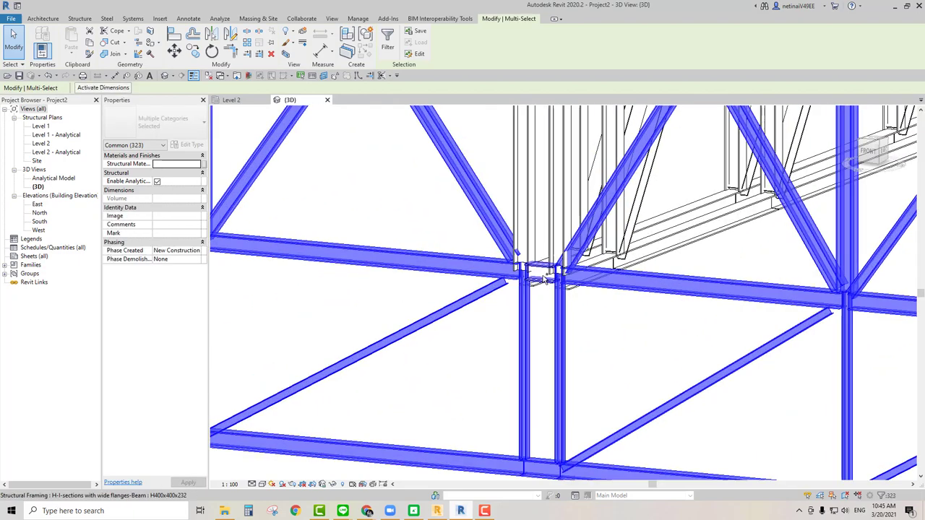
left_click(537, 289, "ctrl")
scroll(535, 307, "down", 1)
scroll(564, 329, "down", 2)
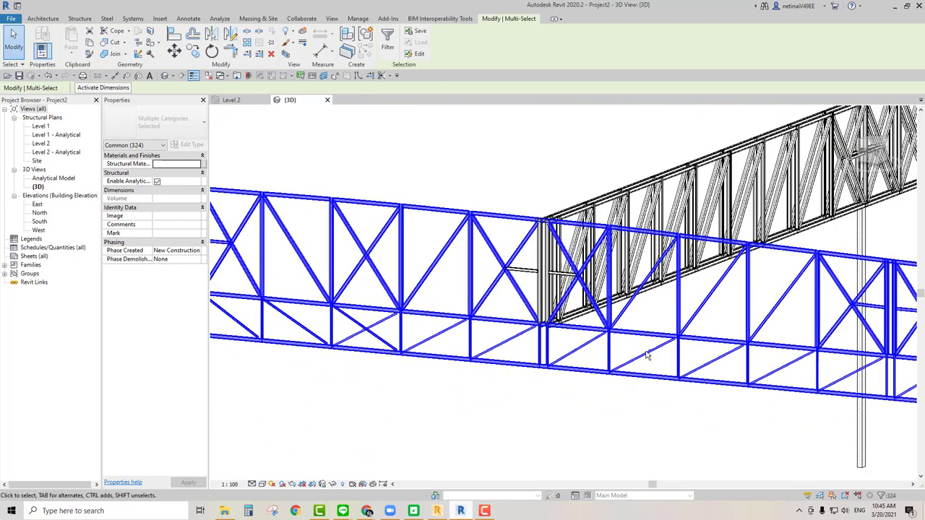
scroll(538, 278, "up", 1)
scroll(538, 278, "up", 1)
left_click(521, 272, "ctrl")
left_click(555, 278, "ctrl")
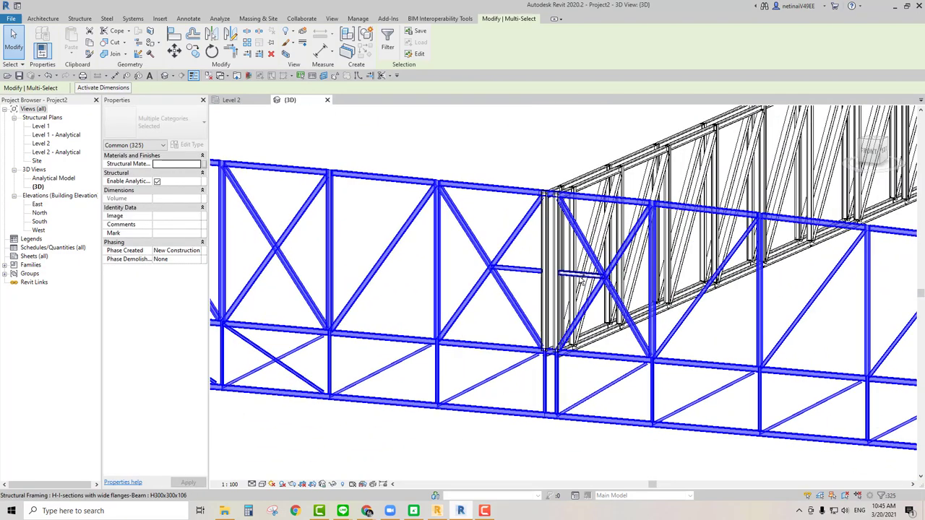
- Orbit back to a front view and group the 326 selected truss members
mouse_move(555, 277)
middle_mouse_down("shift")
mouse_move(637, 398)
mouse_move(539, 415)
mouse_move(547, 427)
mouse_move(636, 419)
mouse_move(557, 398)
middle_mouse_up("shift")
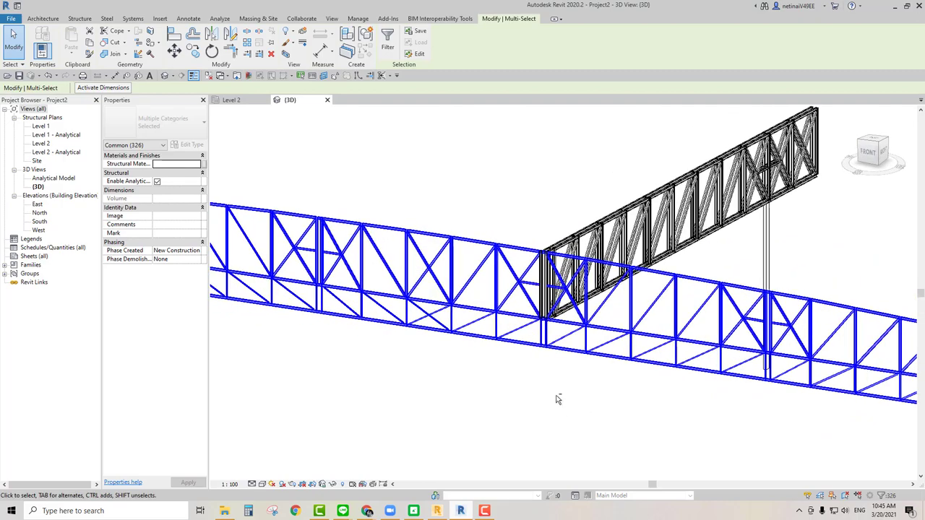
scroll(506, 347, "up", 3)
scroll(495, 335, "up", 3)
scroll(489, 347, "down", 3)
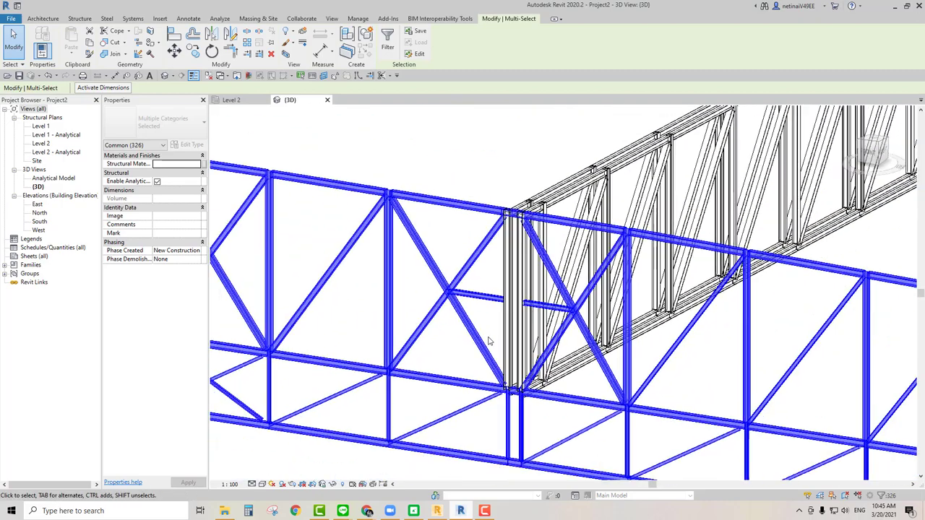
scroll(492, 343, "down", 2)
scroll(498, 295, "up", 5)
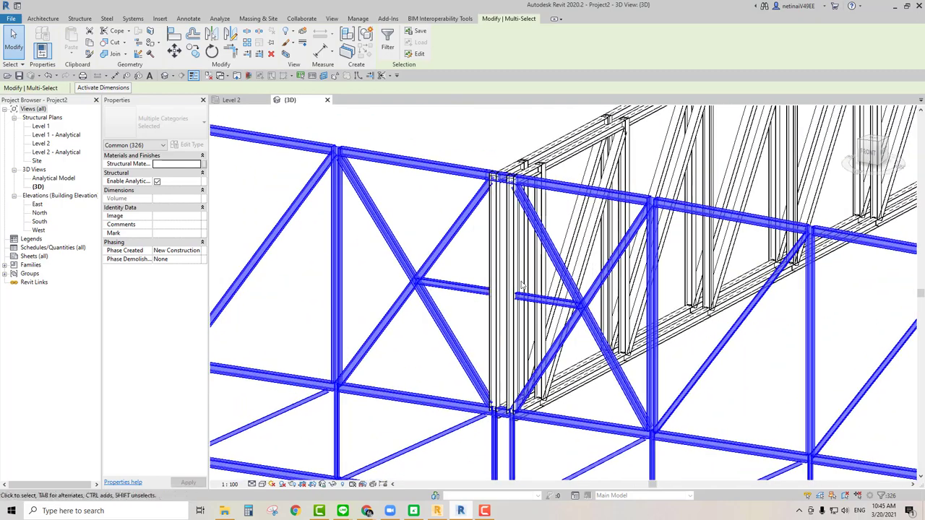
scroll(498, 294, "down", 2)
scroll(463, 325, "down", 3)
scroll(429, 354, "down", 2)
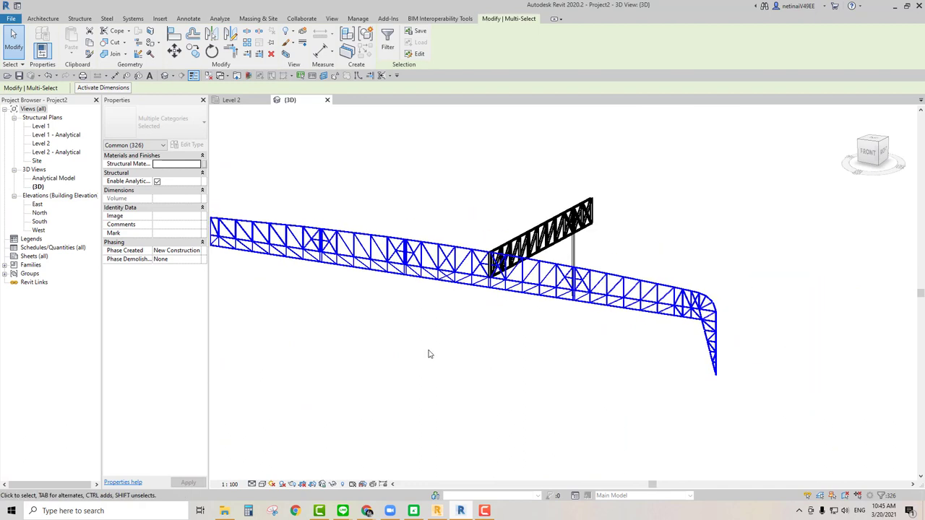
left_click(366, 35)
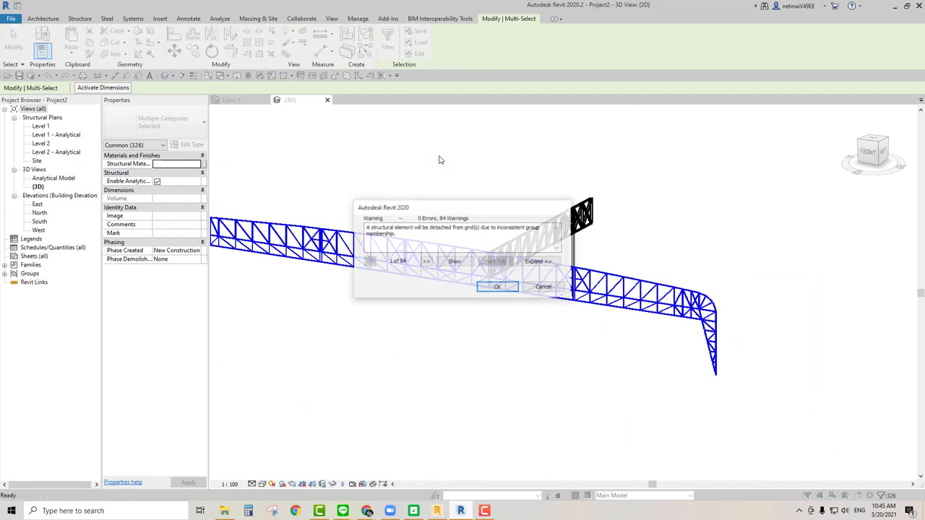
- Accept the warning and create the model group named Group 1
left_click(499, 288)
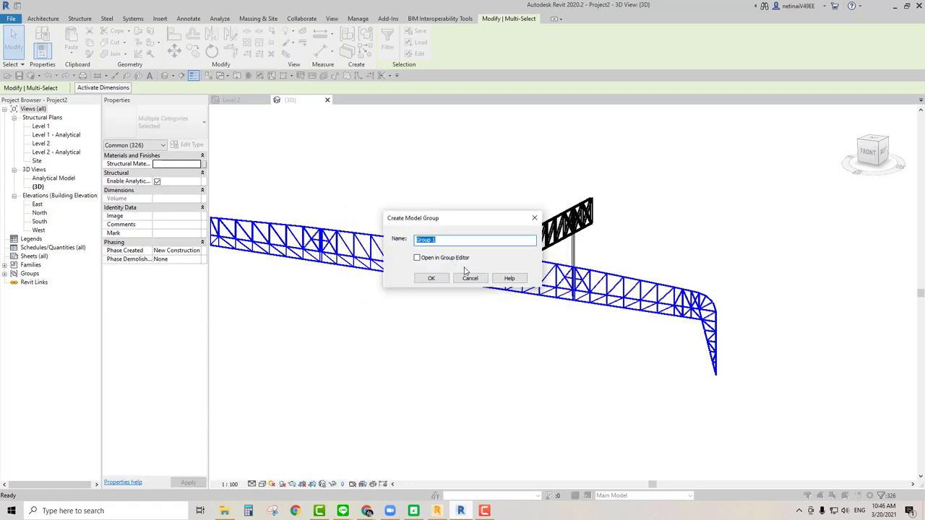
left_click(432, 281)
scroll(479, 351, "down", 2)
- Clear the selection and check the Level 2 plan before returning to the 3D view
left_click(433, 352)
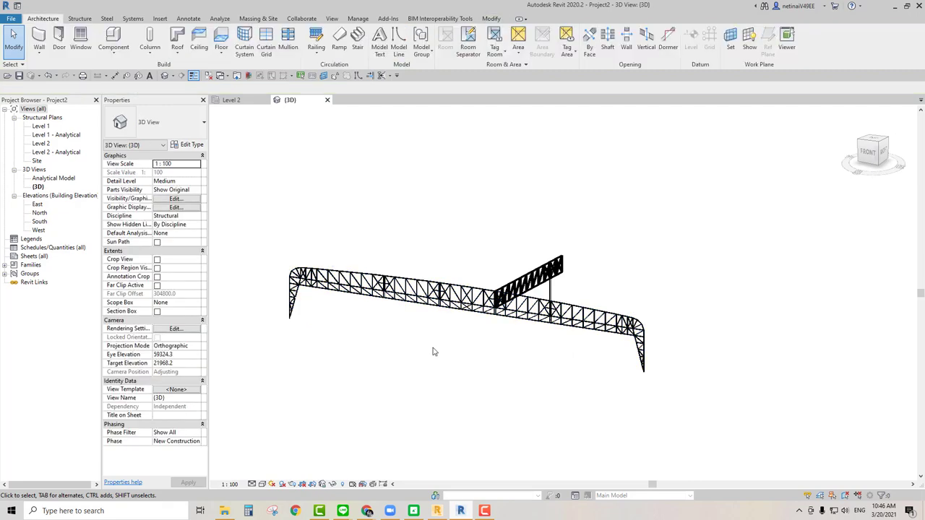
left_click(236, 101)
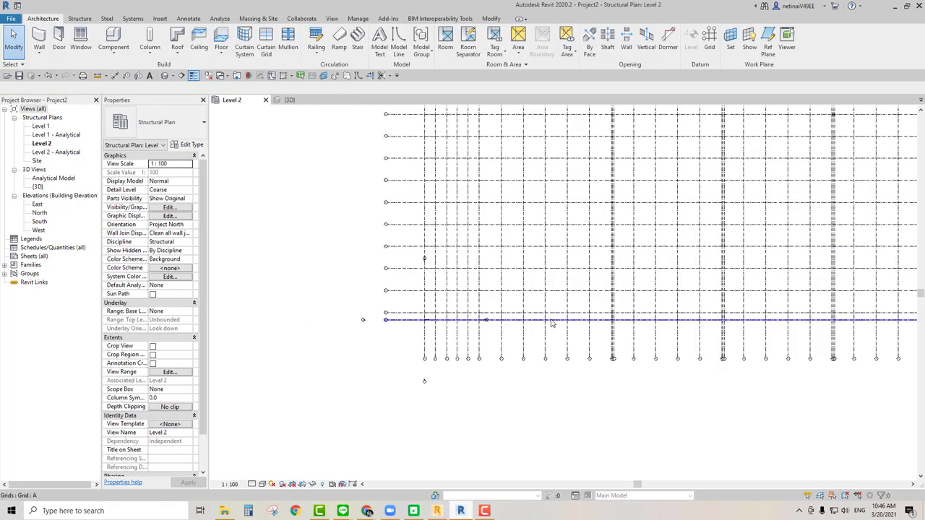
scroll(520, 286, "down", 1)
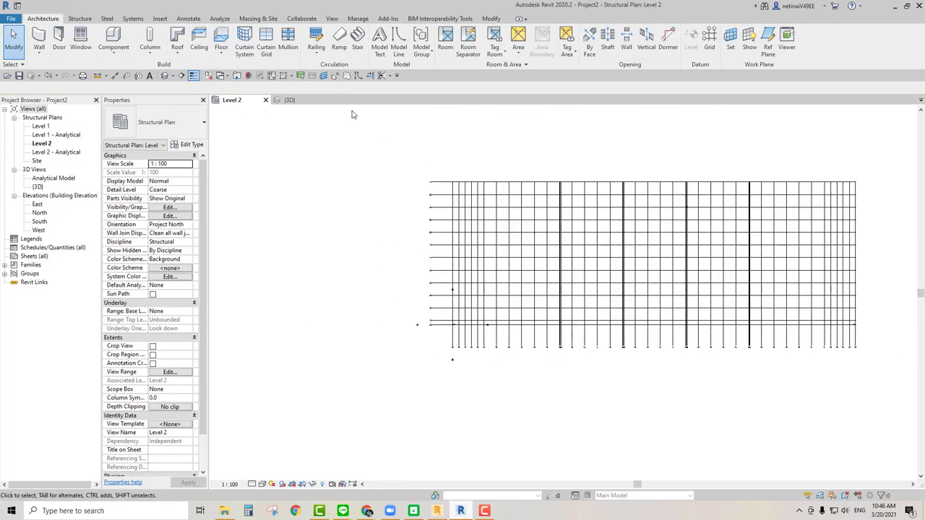
left_click(281, 104)
- Select the truss model group in 3D and open the Level 1 structural plan
left_click(320, 287)
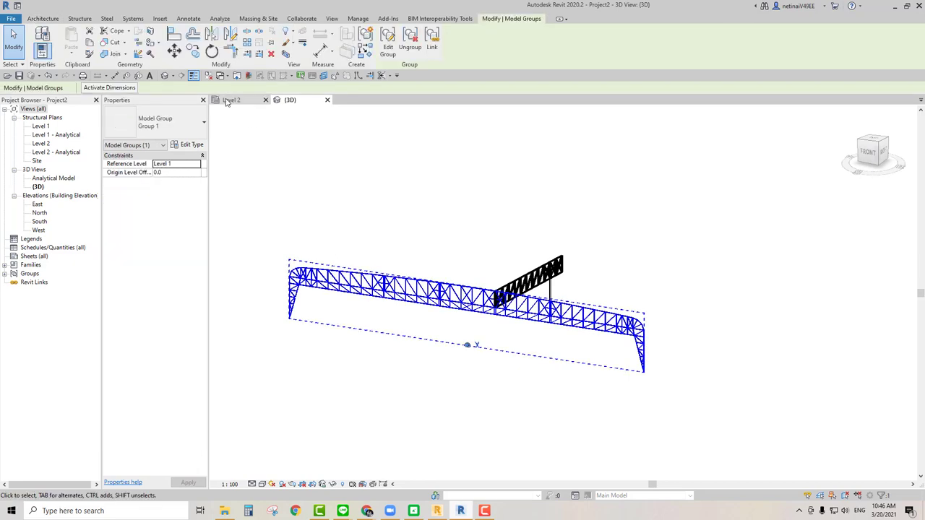
double_click(41, 127)
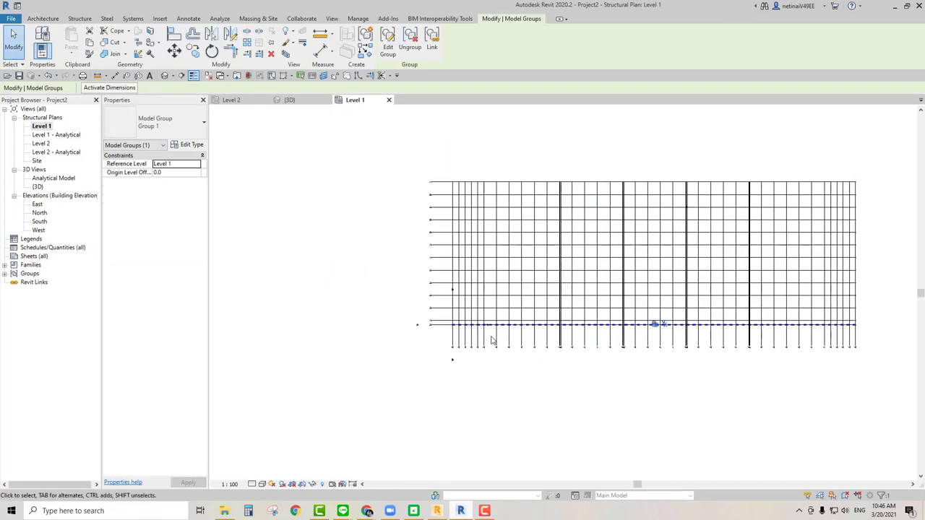
scroll(491, 340, "up", 3)
scroll(411, 329, "up", 2)
scroll(480, 384, "down", 2)
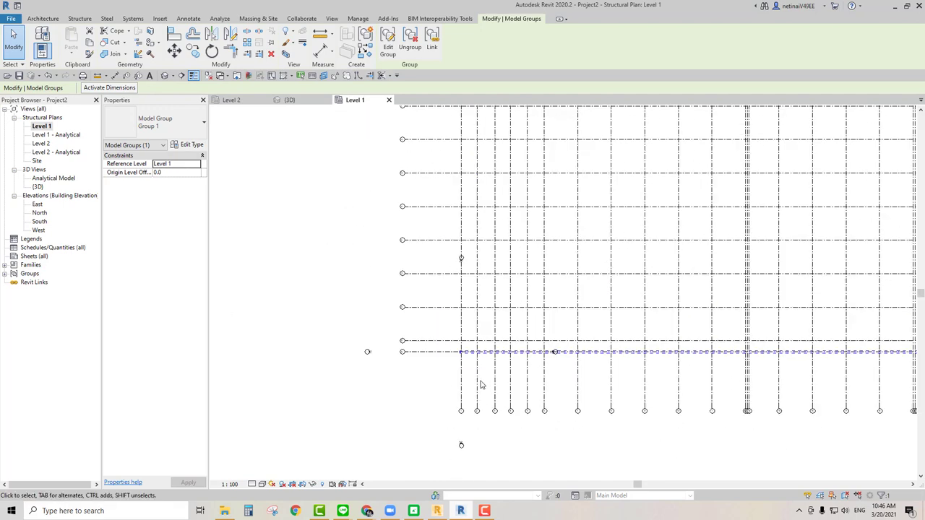
scroll(428, 347, "down", 2)
scroll(427, 365, "down", 1)
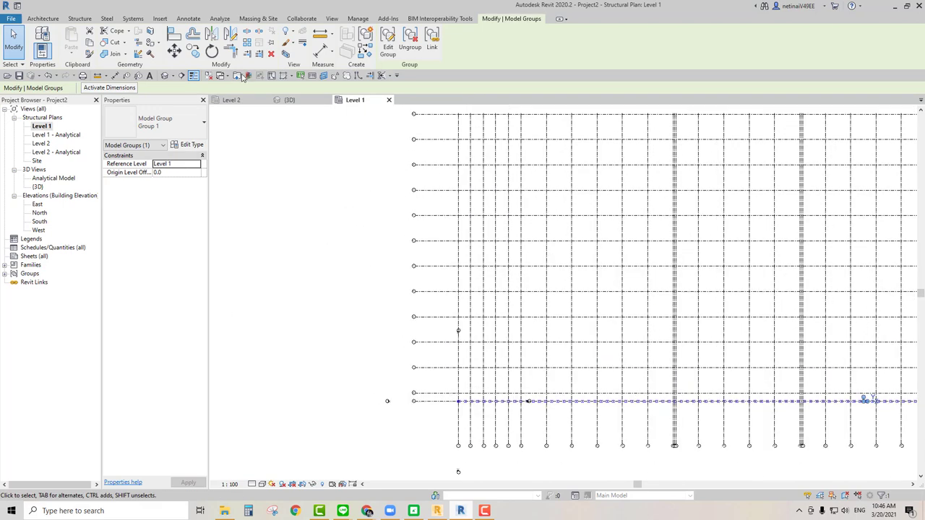
- Copy the group from grid A onto grids B and C with Constrain and Multiple on
left_click(192, 50)
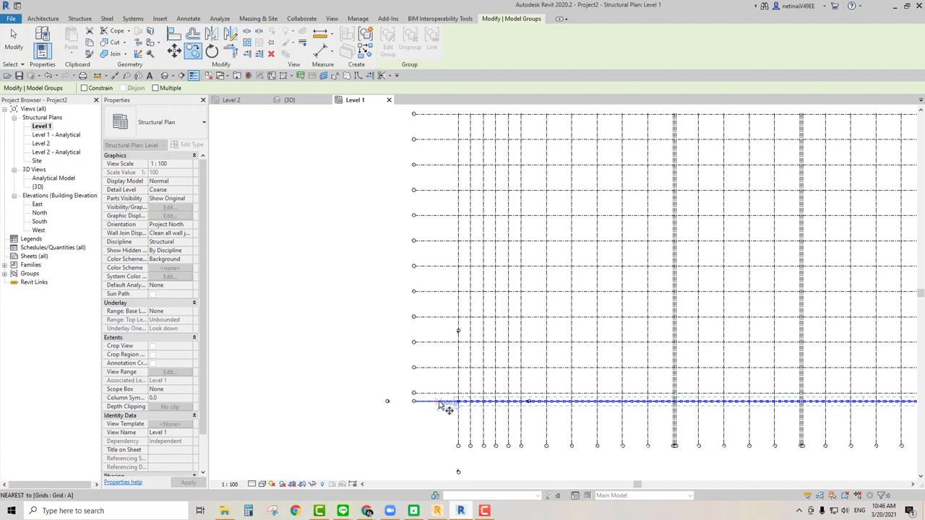
left_click(439, 402)
left_click(84, 87)
left_click(155, 87)
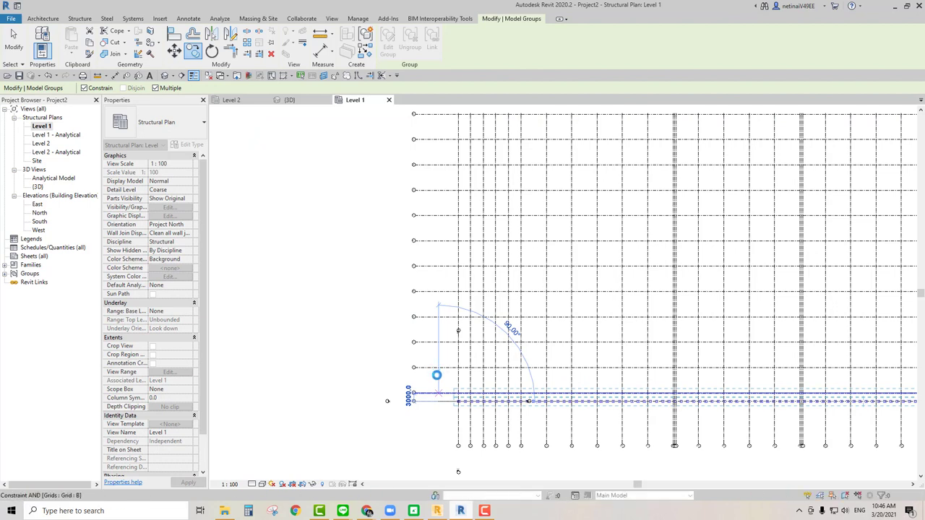
left_click(437, 375)
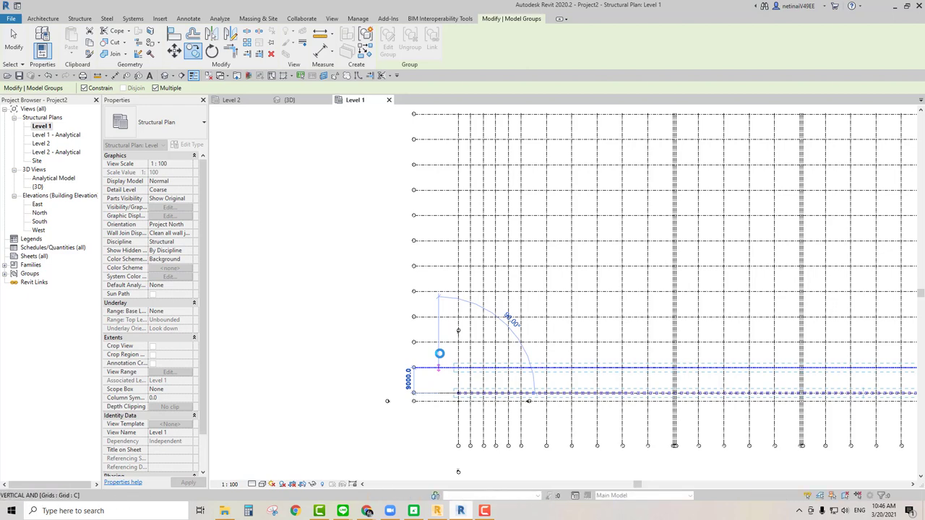
left_click_drag(439, 368, 439, 343)
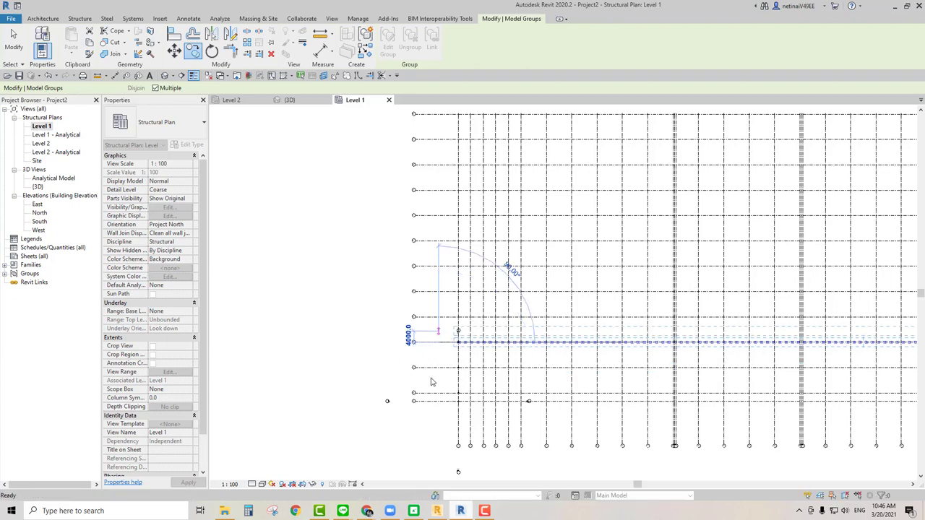
key("Escape")
key("Escape")
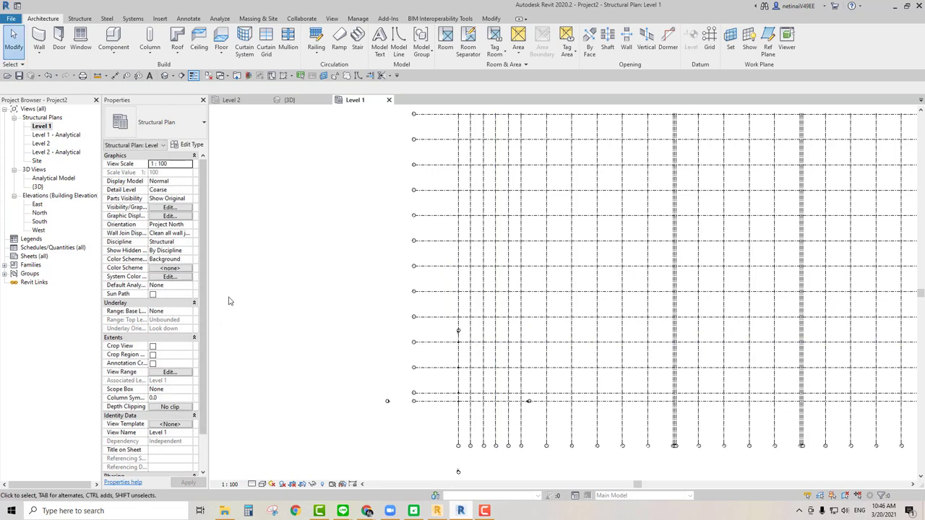
- Open the North elevation and pan to the truss's right end
left_click(40, 213)
double_click(39, 213)
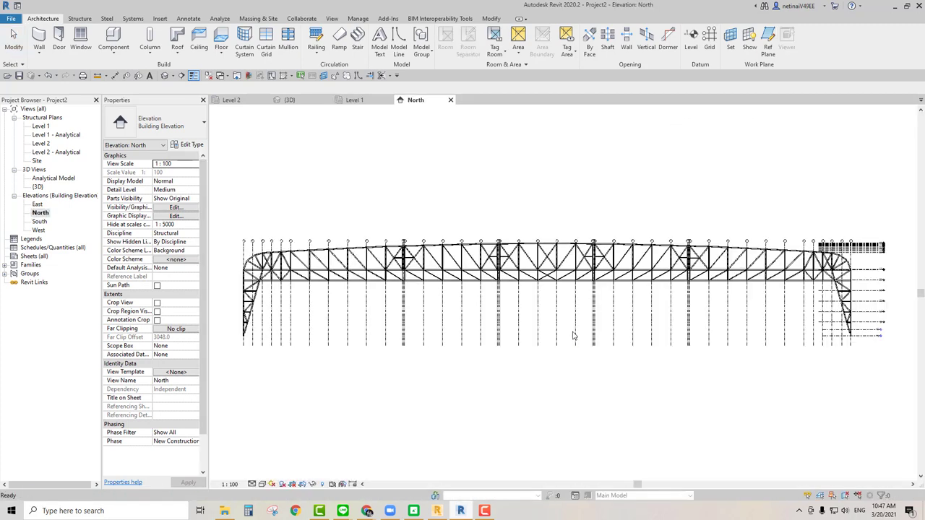
middle_click_drag(712, 402, 729, 363)
scroll(726, 367, "up", 3)
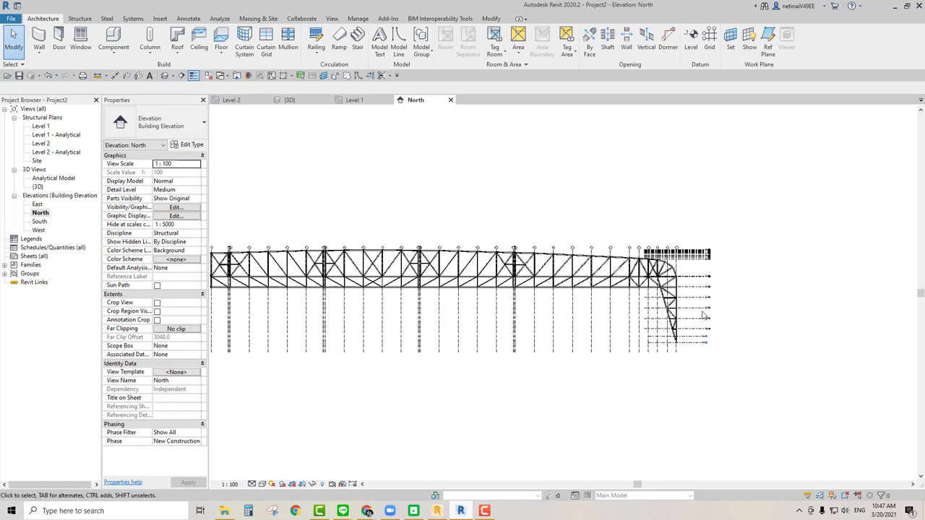
scroll(719, 372, "up", 2)
scroll(714, 375, "down", 1)
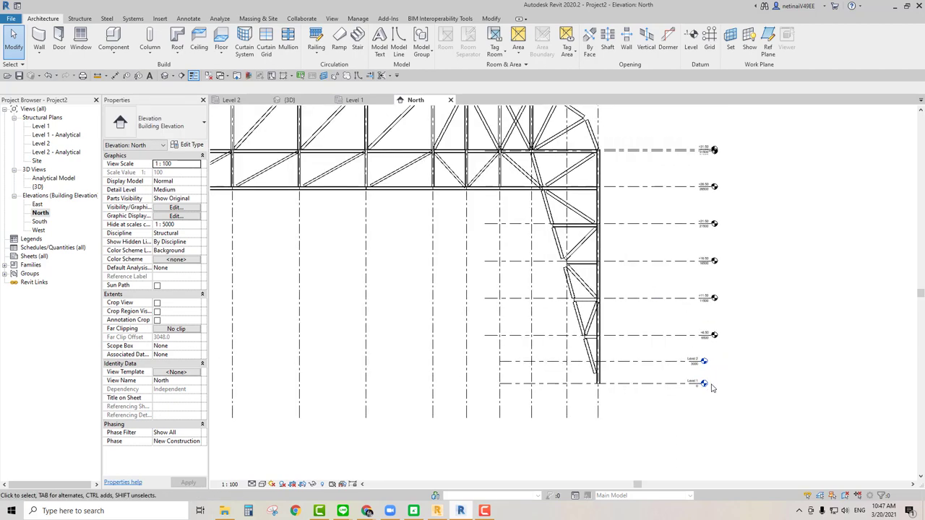
scroll(707, 396, "down", 1)
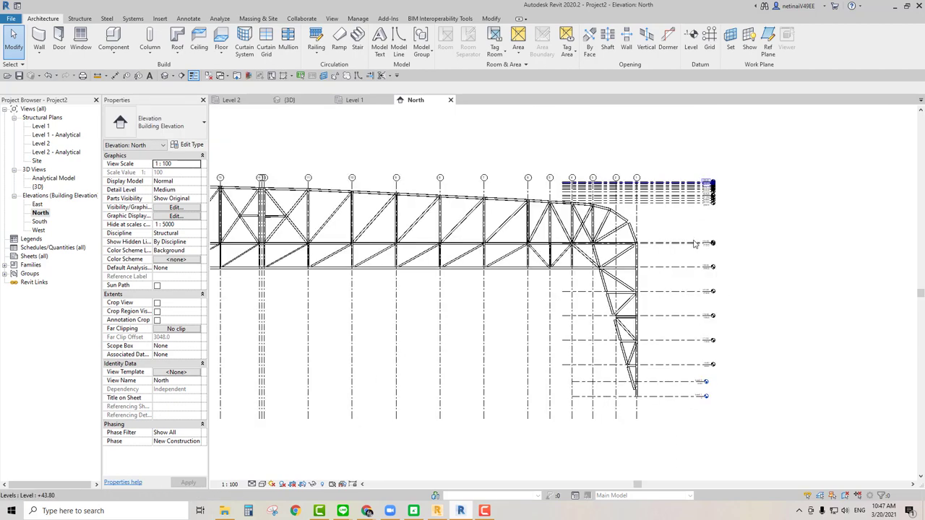
scroll(696, 245, "up", 2)
scroll(715, 278, "up", 3)
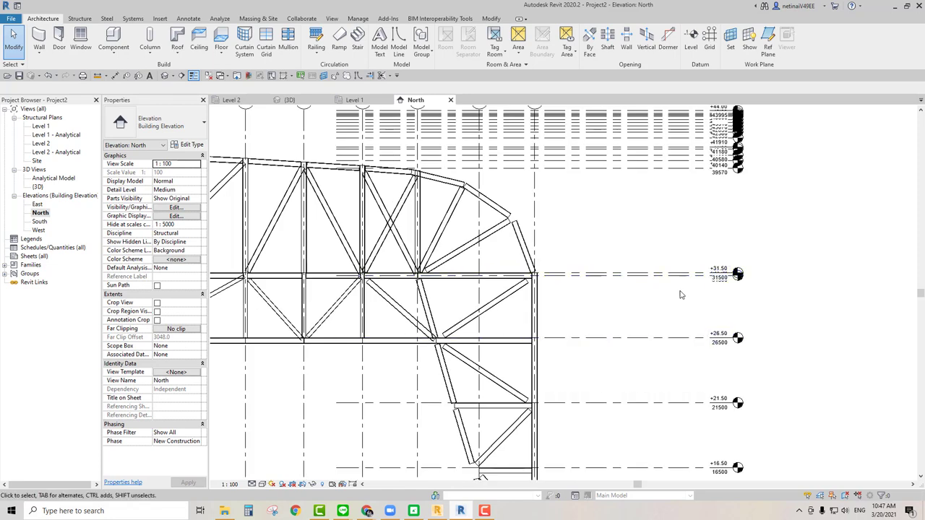
scroll(690, 281, "up", 3)
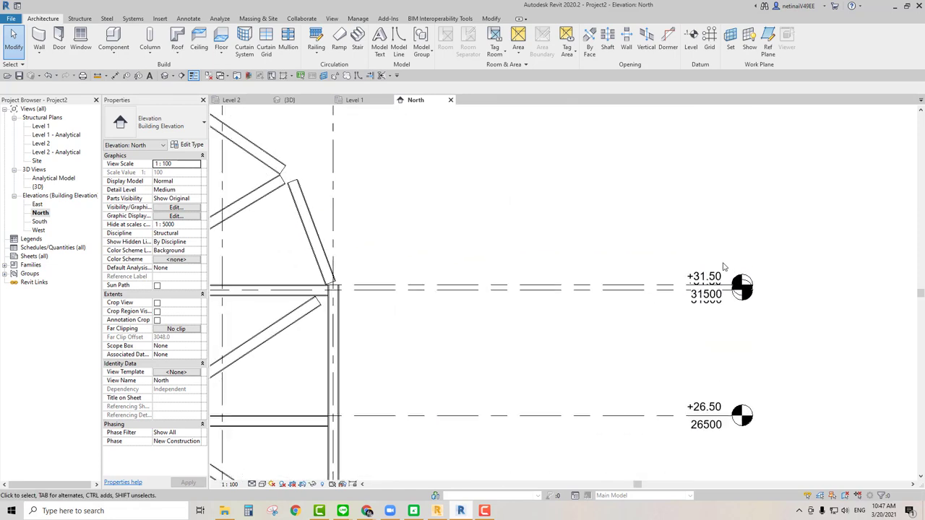
- Create a new structural plan view for level +31.50
left_click(331, 19)
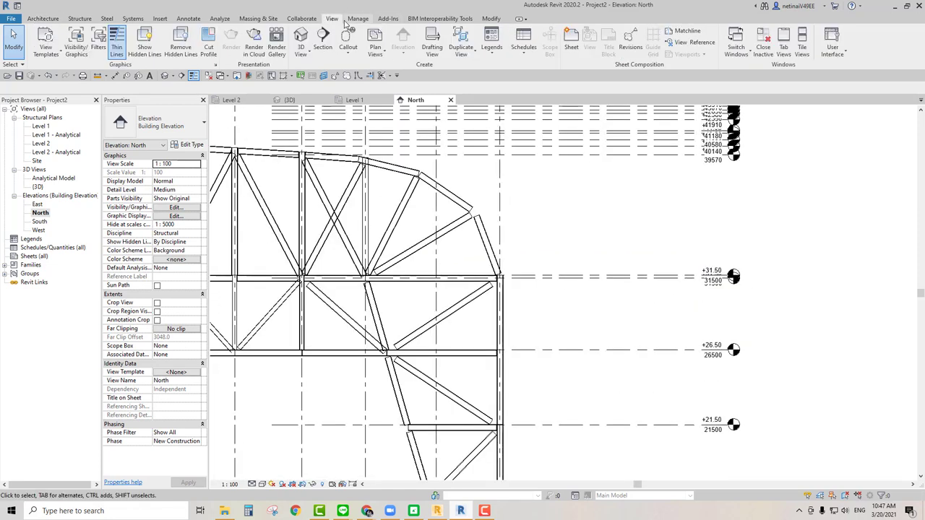
left_click(374, 49)
left_click(399, 109)
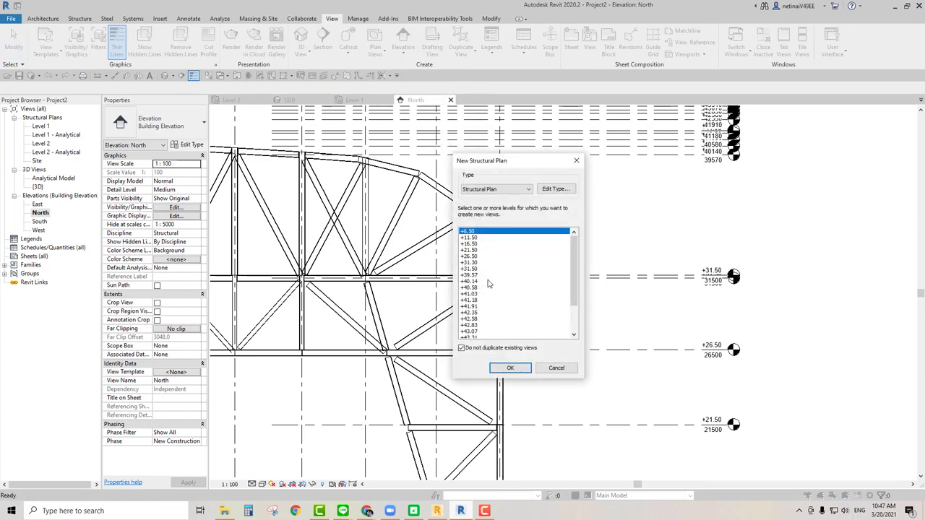
scroll(488, 287, "down", 5)
scroll(488, 287, "up", 2)
scroll(477, 298, "down", 2)
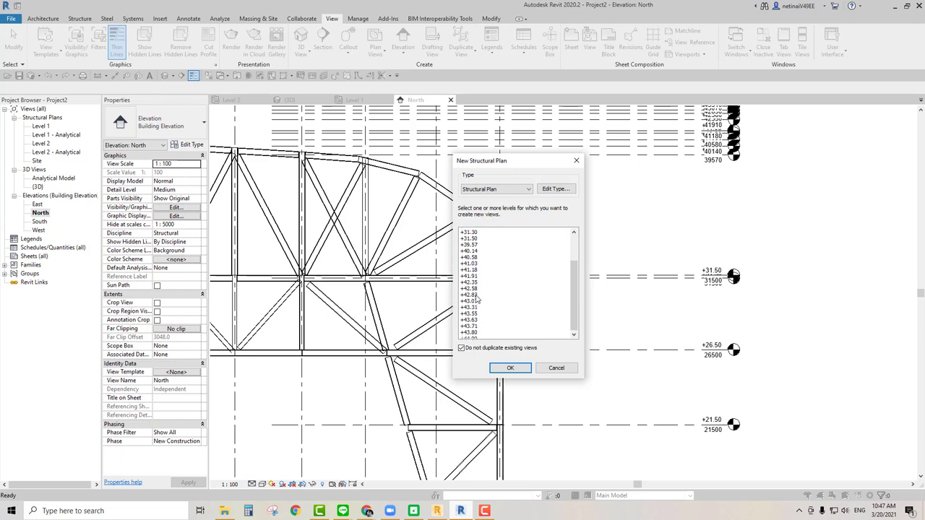
scroll(478, 295, "down", 1)
left_click(471, 231)
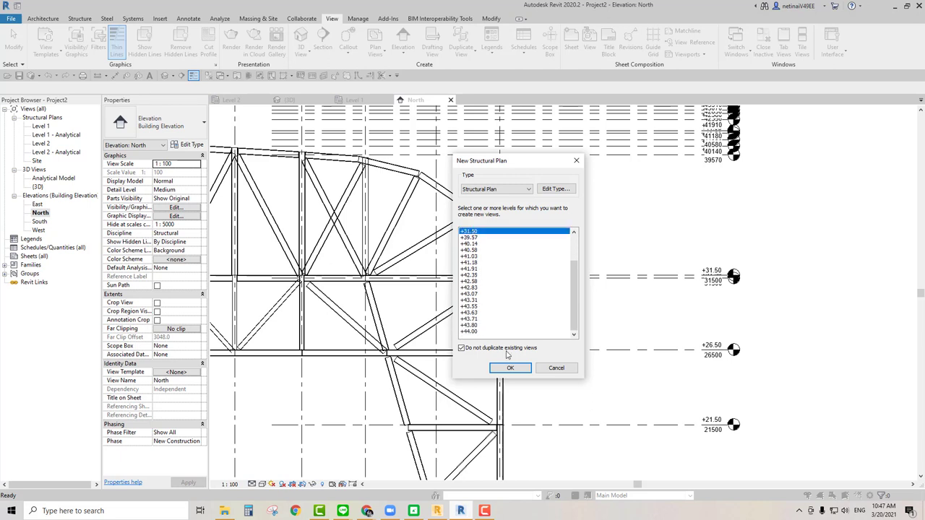
left_click(510, 368)
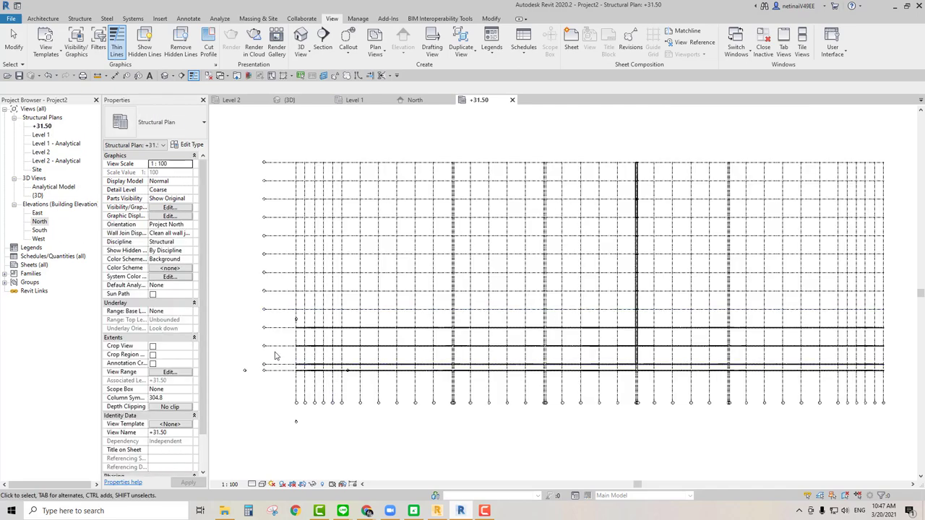
- Select the truss model group on the +31.50 plan
scroll(275, 355, "up", 2)
scroll(289, 340, "up", 1)
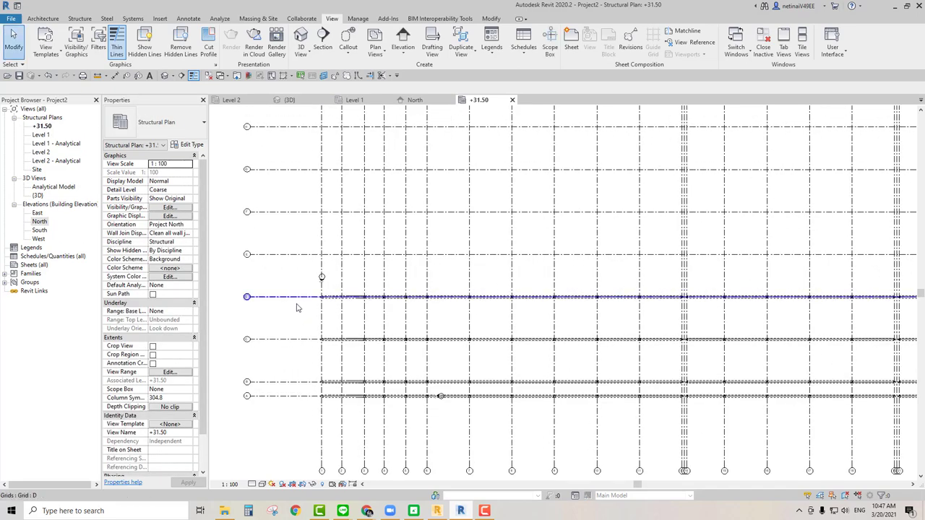
scroll(310, 324, "down", 1)
scroll(326, 363, "down", 1)
scroll(320, 354, "down", 1)
scroll(319, 351, "down", 1)
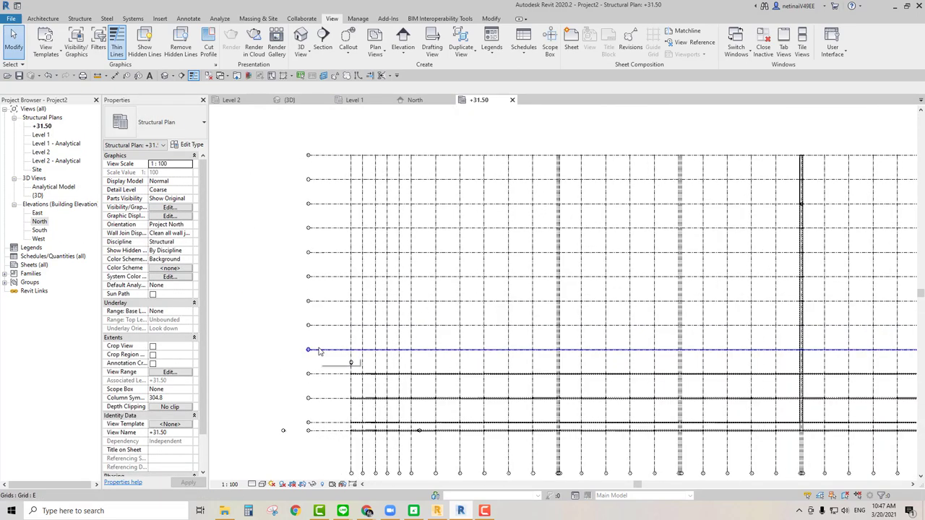
key("d")
key("i")
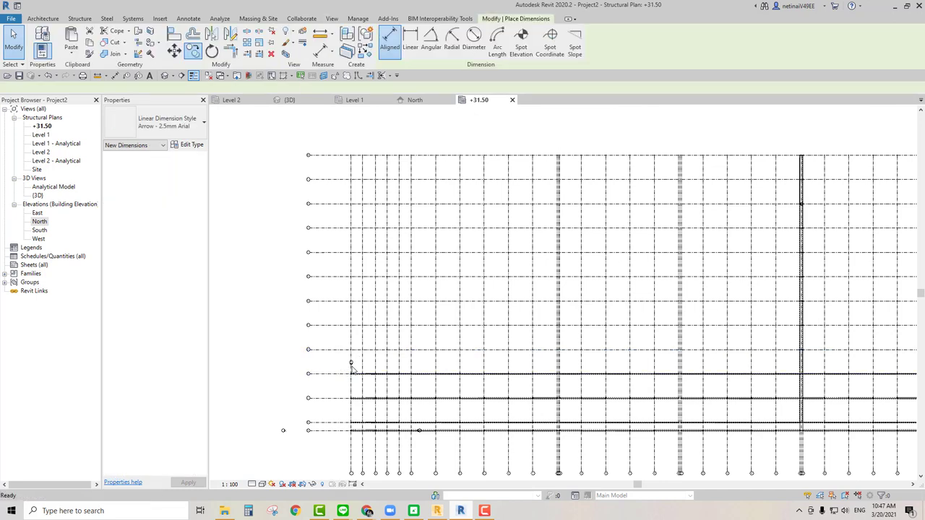
key("Escape")
left_click(323, 349)
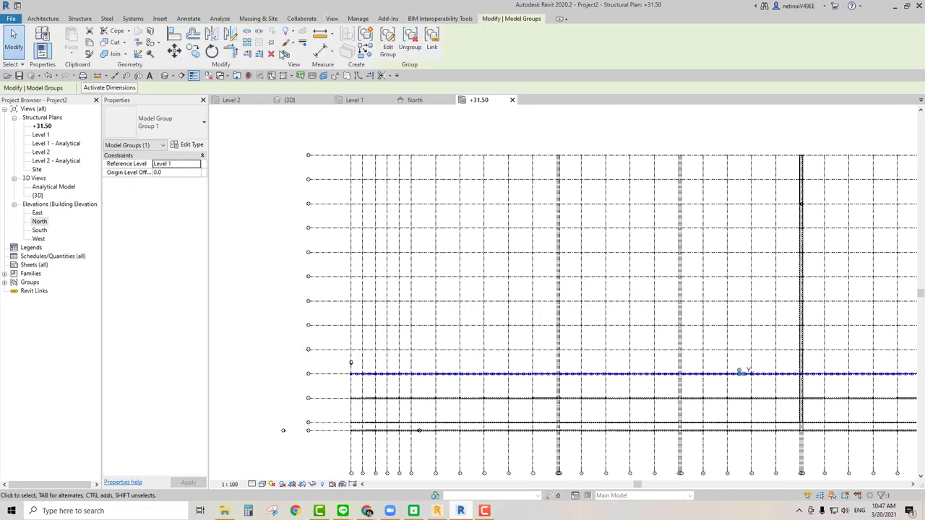
- Array the group upward at 9000 spacing with a count of 9
left_click(247, 43)
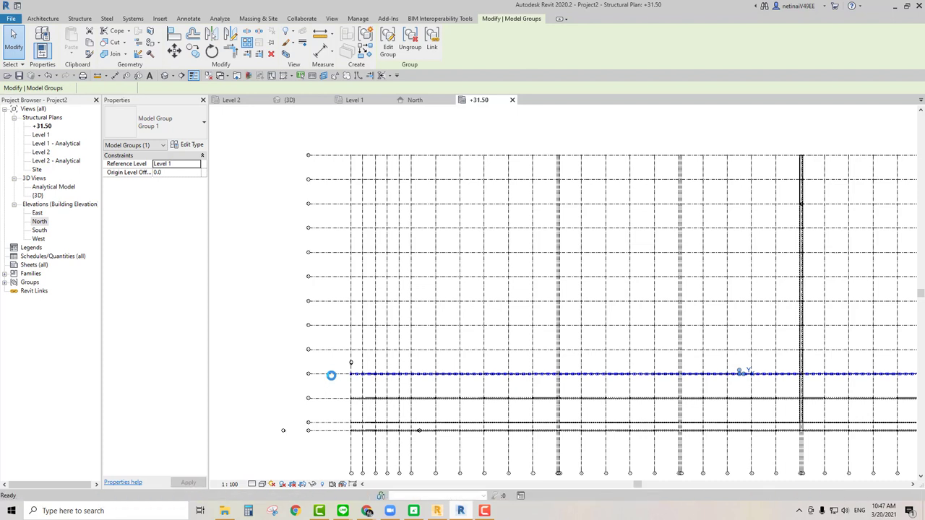
left_click(331, 374)
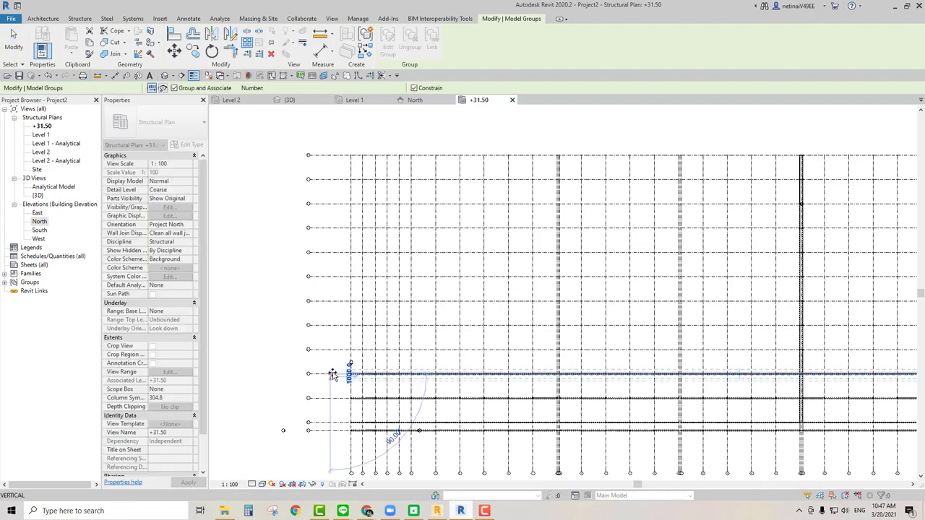
left_click(332, 352)
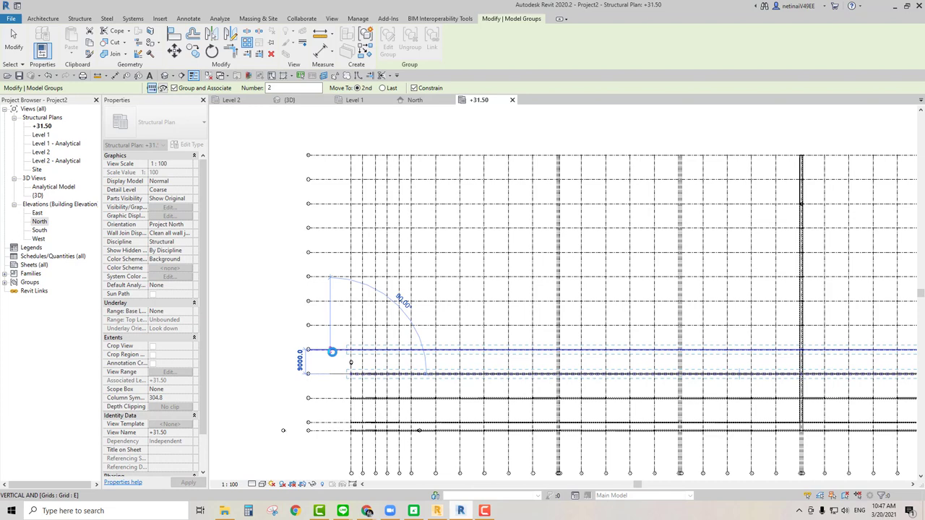
left_click(332, 352)
scroll(333, 355, "down", 2)
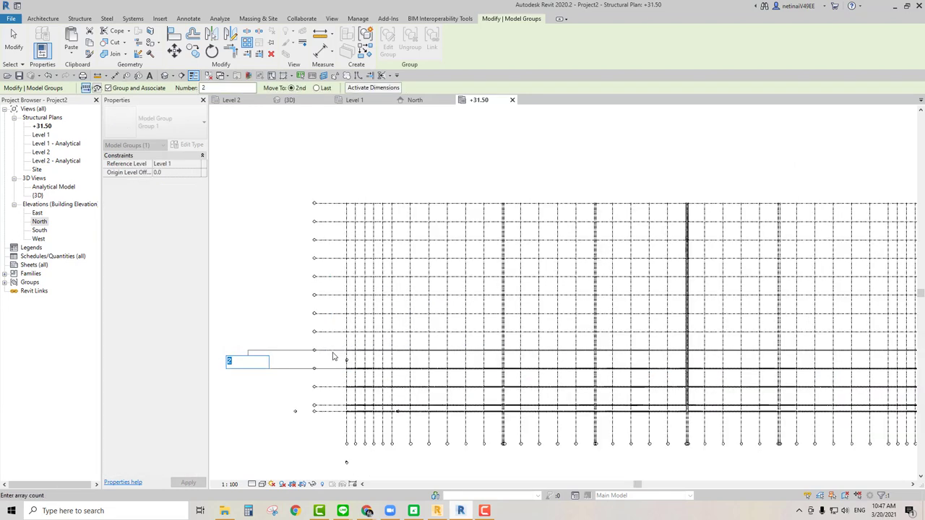
type("9")
key("Return")
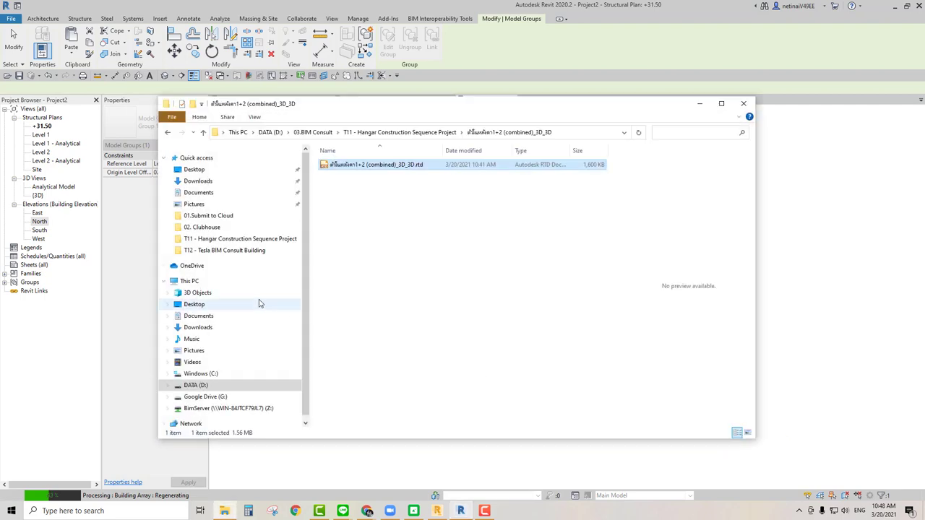
- Move the File Explorer window aside while the 9-copy truss array regenerates
left_click_drag(495, 111, 924, 115)
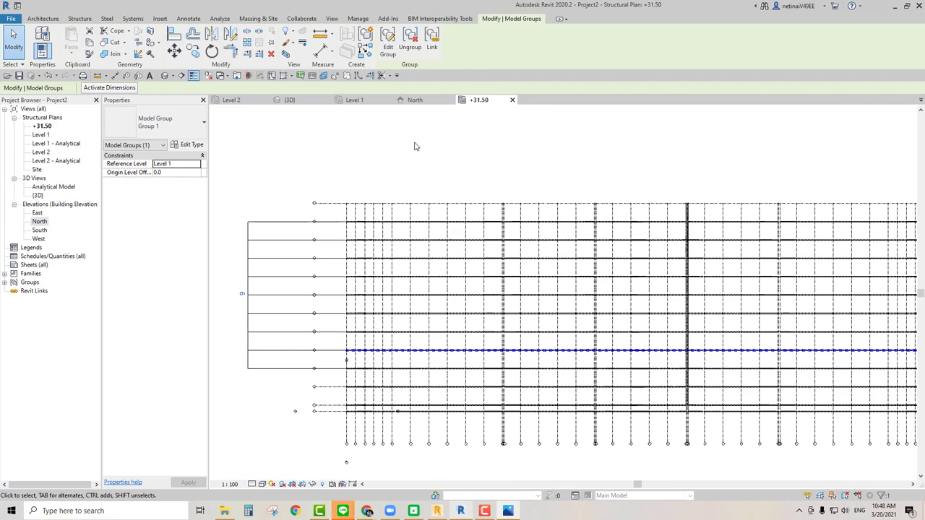
- Change the truss array count label from 9 to 10, then deselect the group
scroll(234, 262, "up", 1)
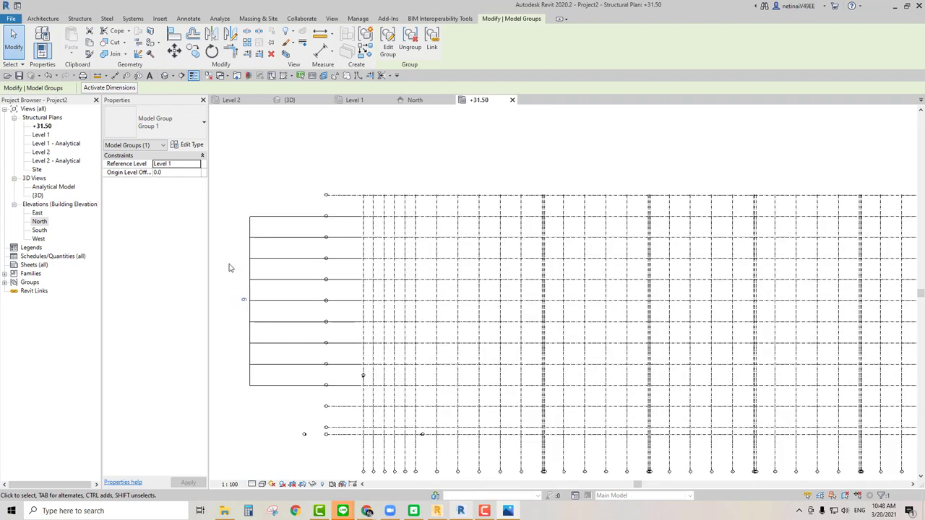
scroll(229, 268, "down", 1)
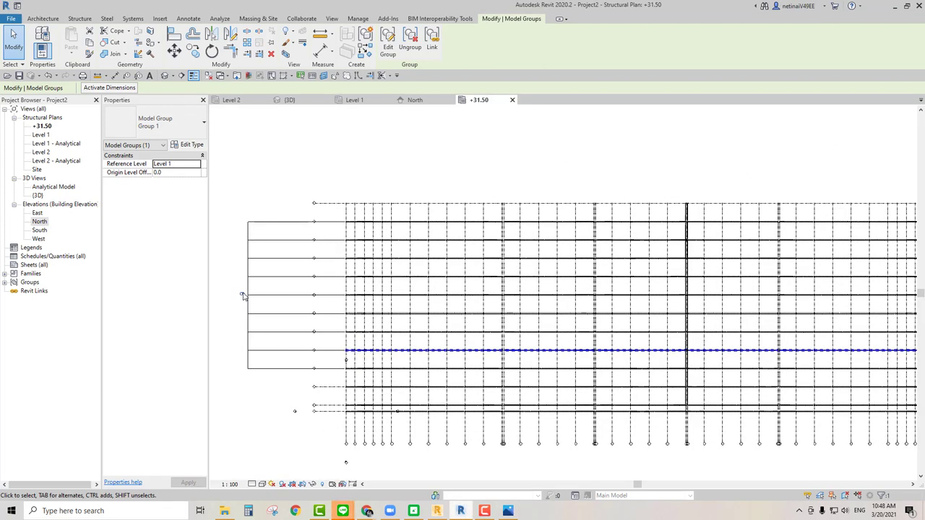
left_click(243, 292)
type("10")
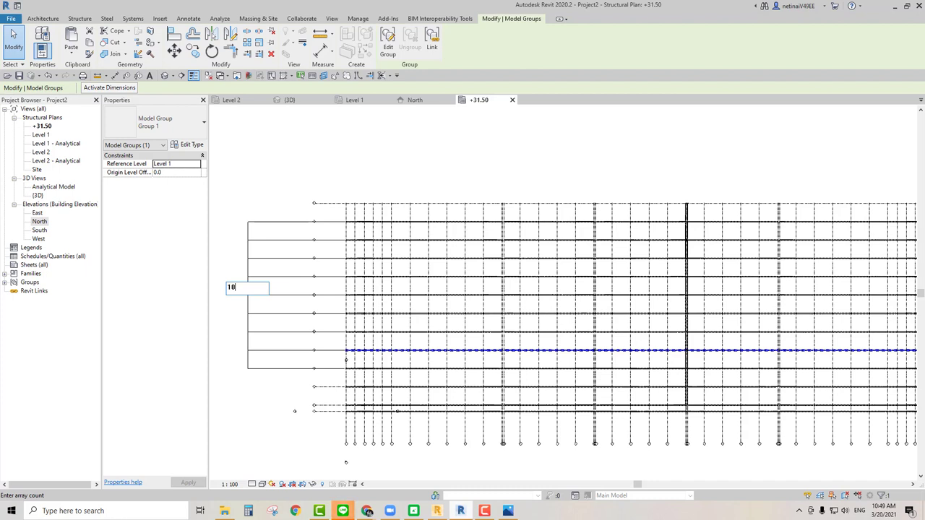
key("Return")
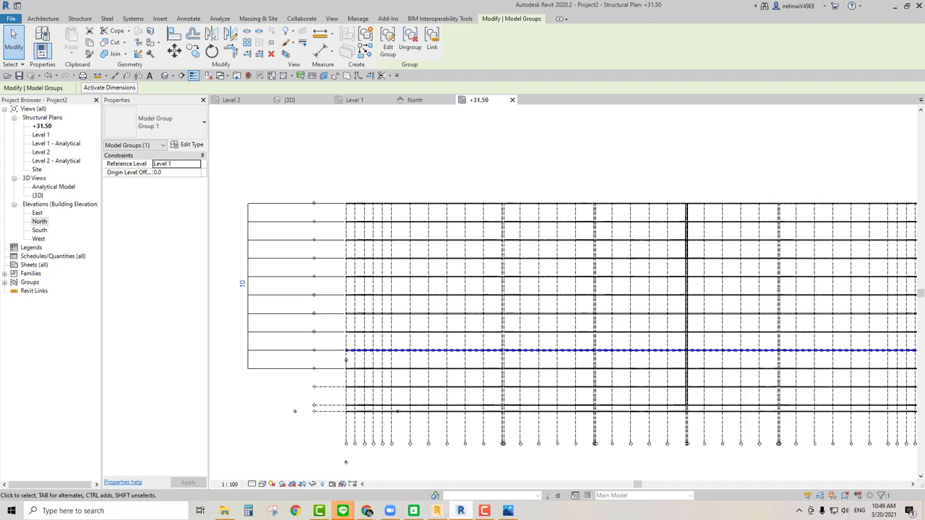
scroll(431, 181, "down", 1)
left_click(431, 182)
- In the 3D view, hide all truss group instances and window-select the remaining truss and column
left_click(289, 100)
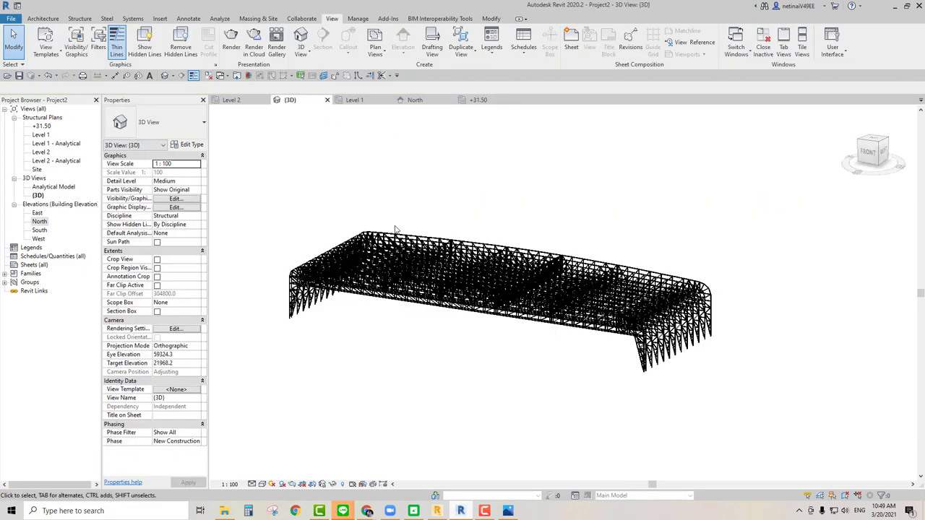
mouse_move(733, 312)
middle_mouse_down("shift")
mouse_move(760, 370)
mouse_move(744, 388)
mouse_move(739, 378)
mouse_move(785, 270)
mouse_move(819, 284)
mouse_move(697, 365)
mouse_move(718, 413)
mouse_move(668, 264)
middle_mouse_up("shift")
left_click(654, 373)
right_click(543, 147)
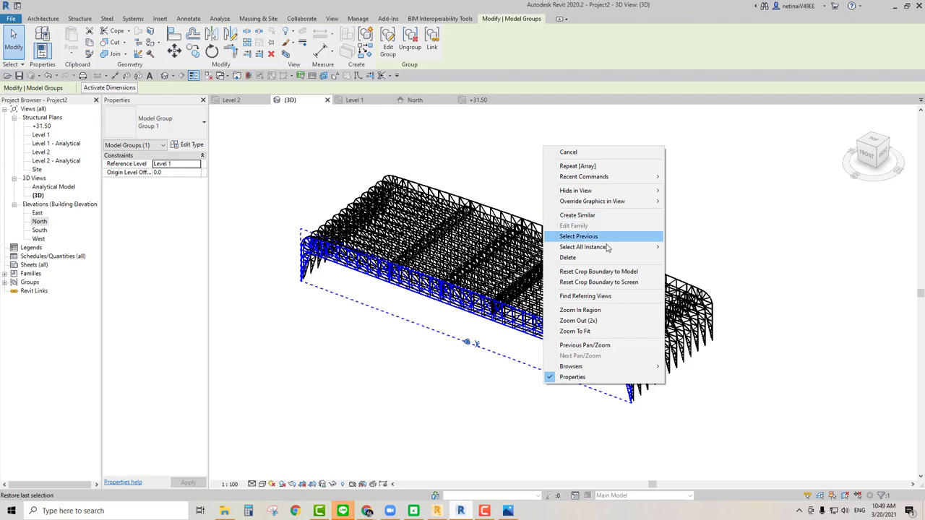
left_click(701, 255)
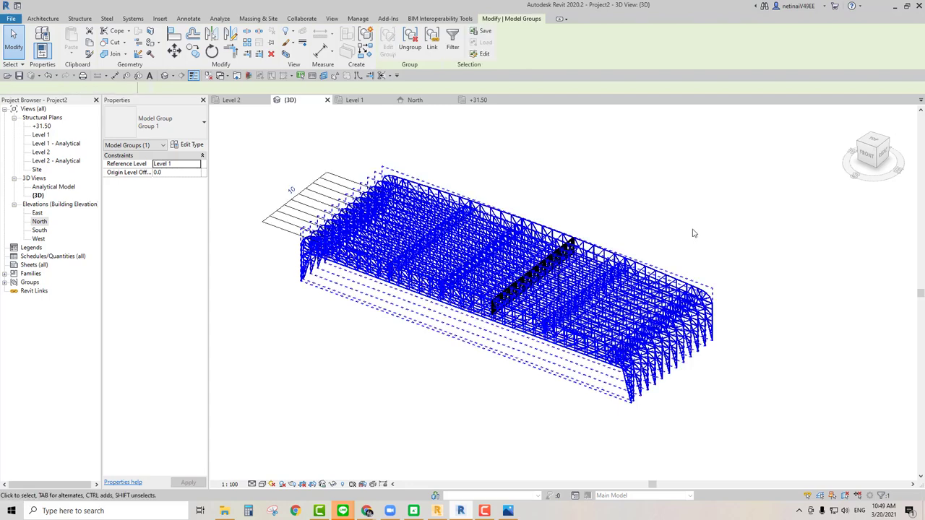
right_click(558, 147)
mouse_move(590, 190)
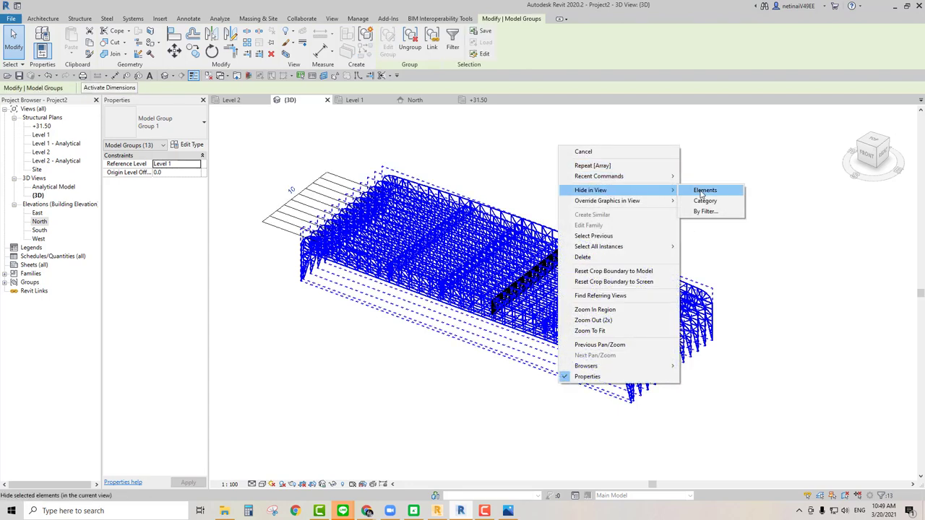
left_click(694, 190)
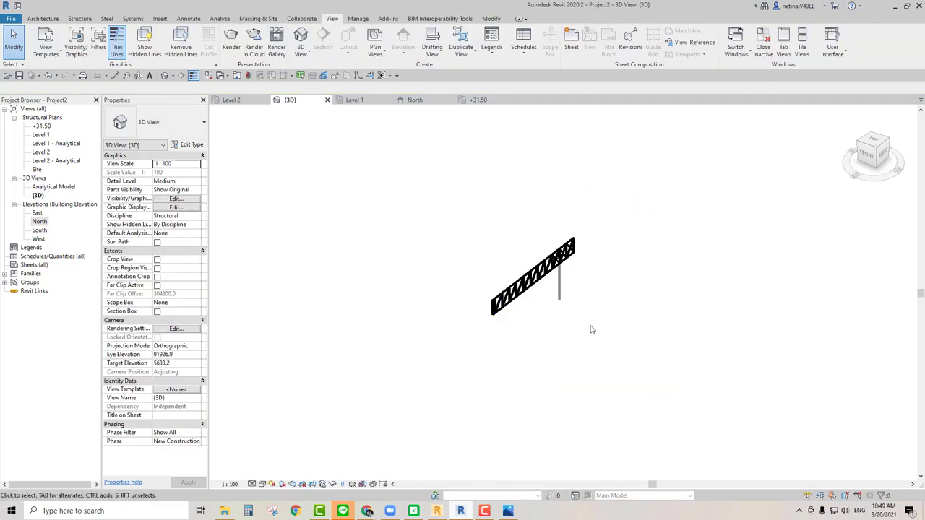
left_click_drag(658, 377, 410, 178)
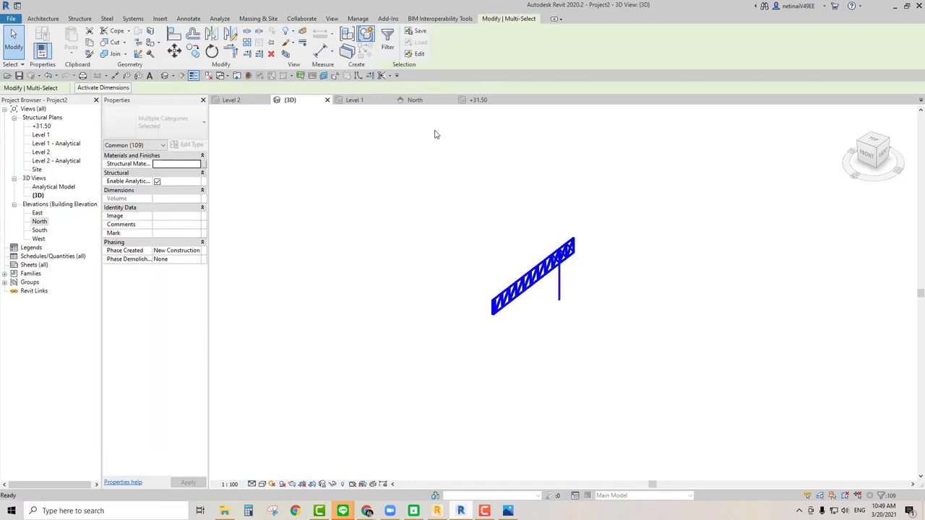
- Group the selected truss and column as Group 2, accepting the warning, then open the +31.50 plan
key("Delete")
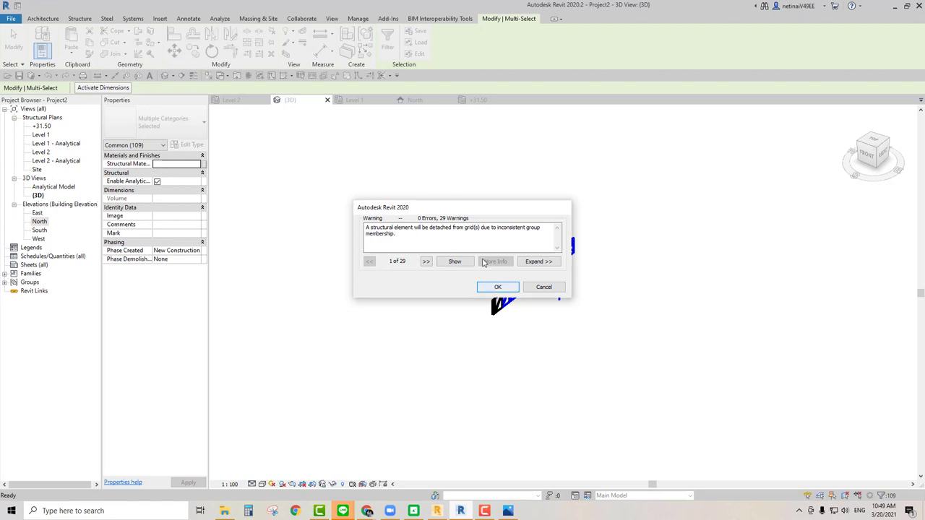
left_click(497, 287)
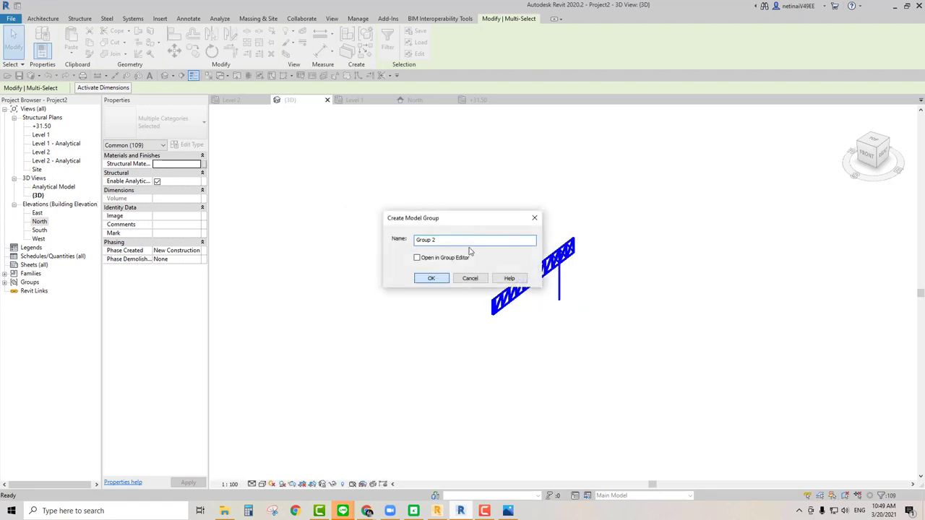
left_click(431, 279)
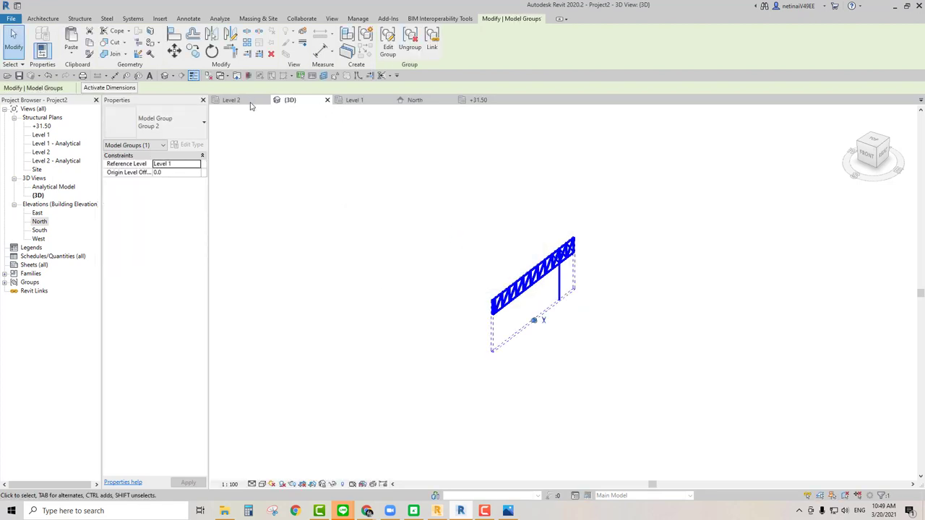
left_click(483, 101)
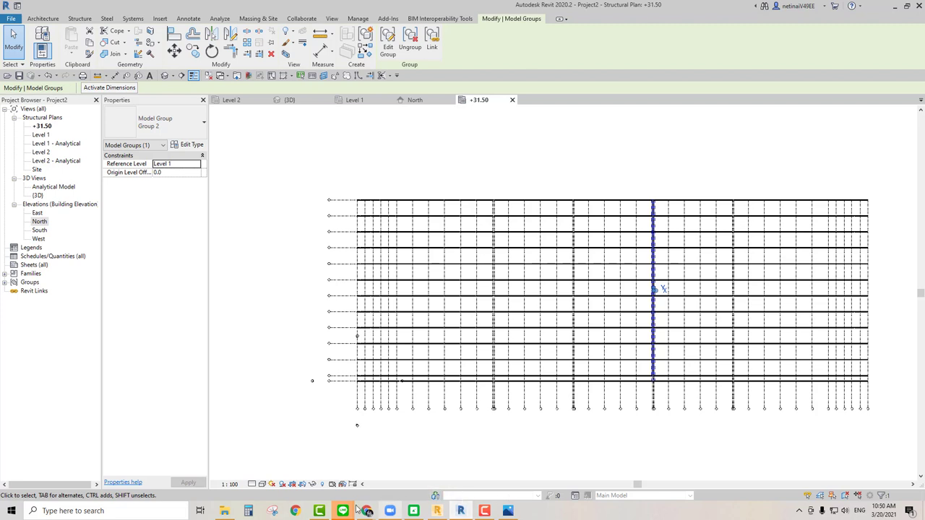
- Search 'fo' in Windows Search to launch Foxit Reader
left_click(143, 511)
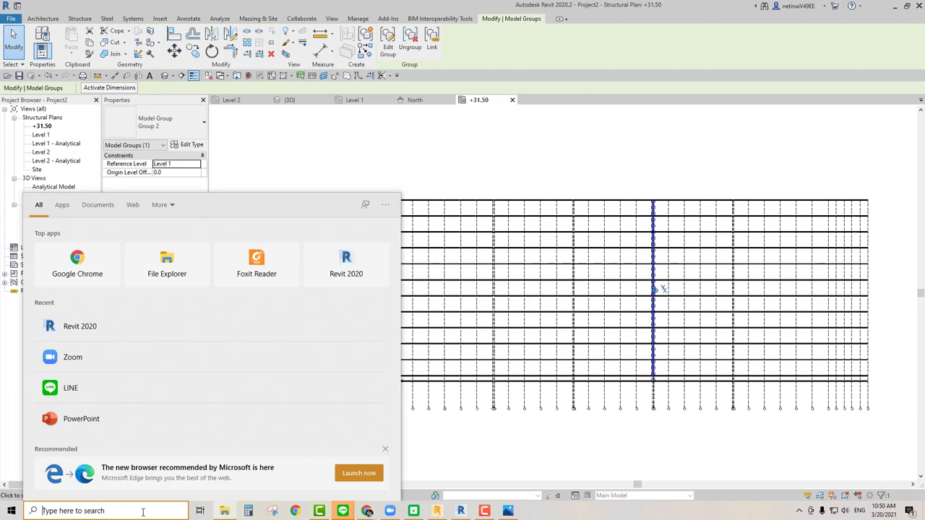
type("fox")
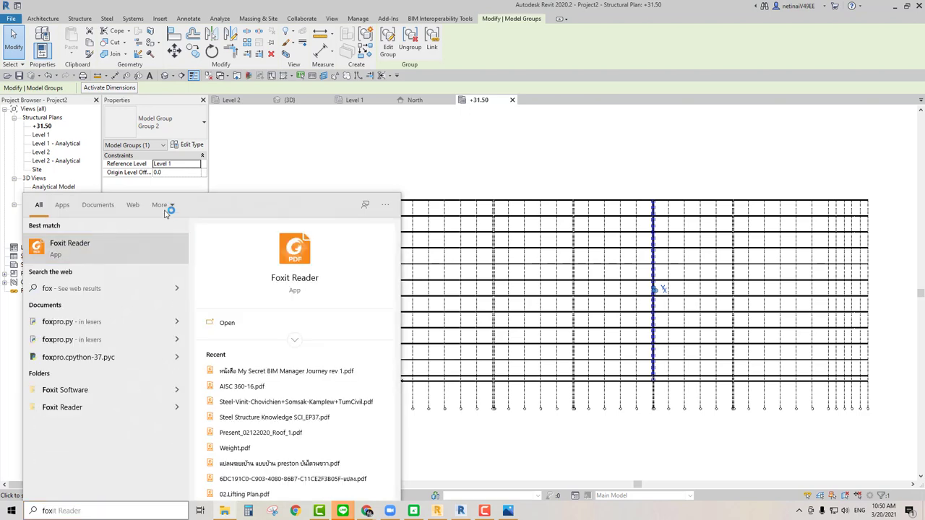
key("Escape")
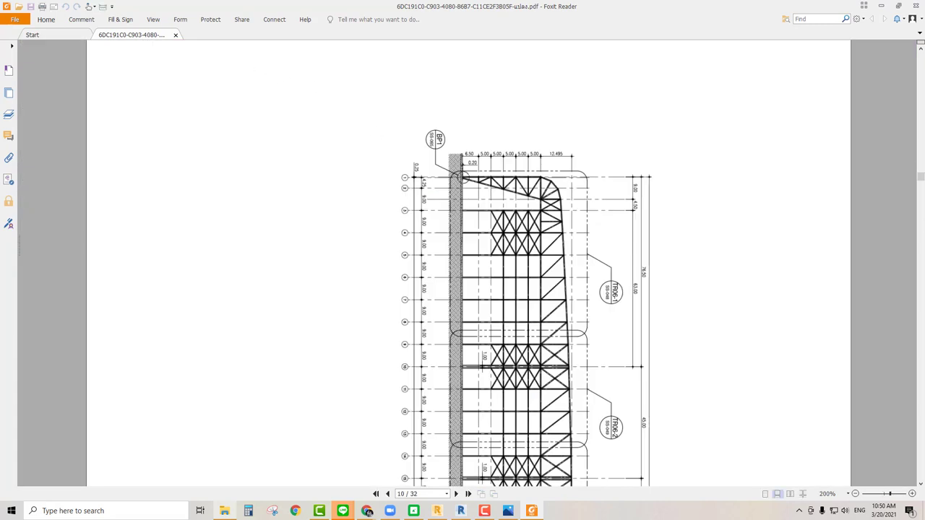
- Go to page 1 and rotate the view left so the 3D truss lies horizontally
left_click_drag(921, 177, 921, 54)
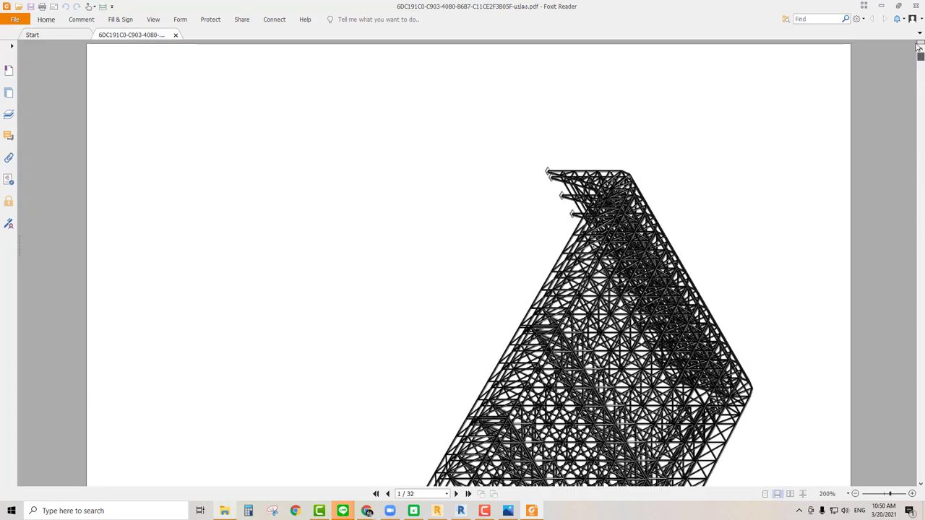
left_click(153, 20)
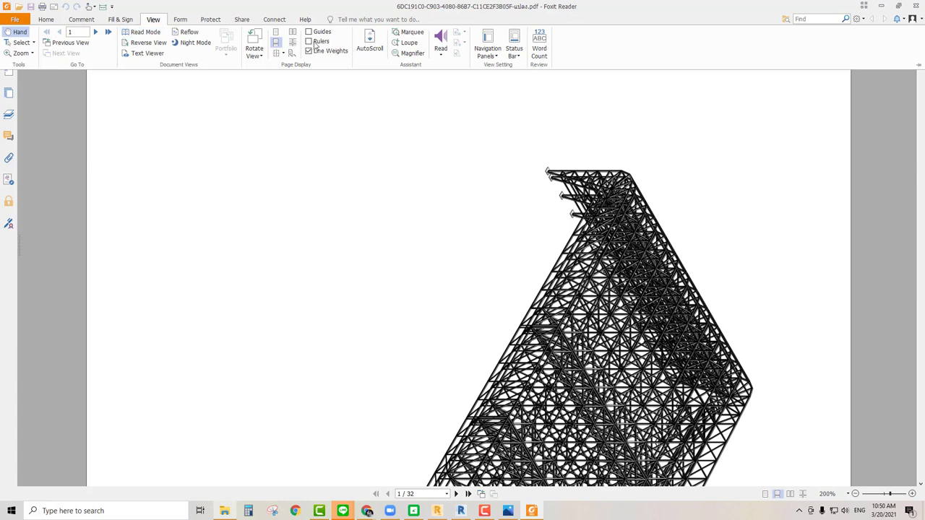
left_click(254, 50)
left_click(262, 67)
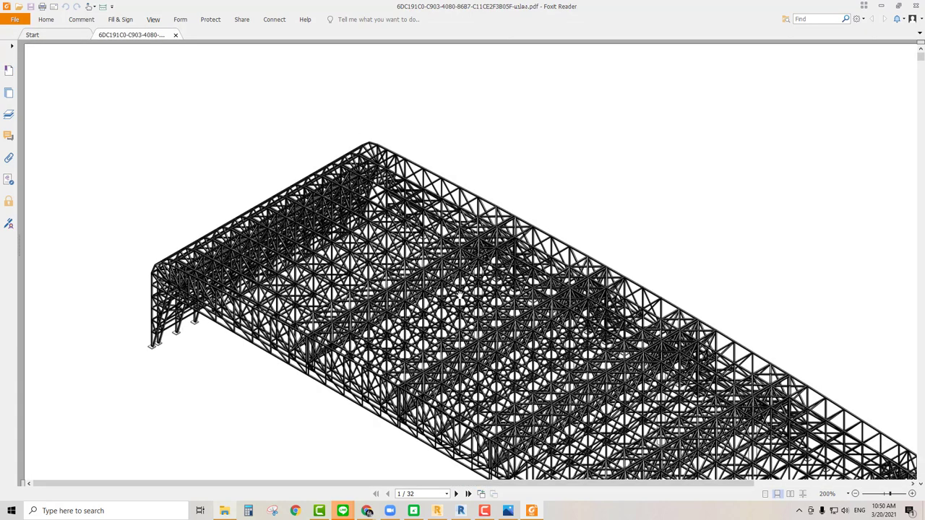
scroll(471, 256, "down", 2)
scroll(380, 186, "down", 2)
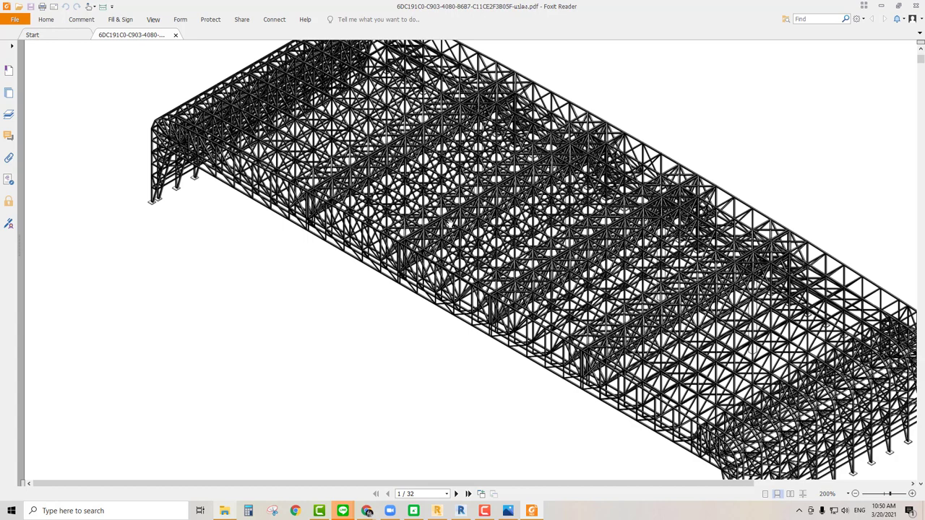
scroll(672, 290, "down", 3)
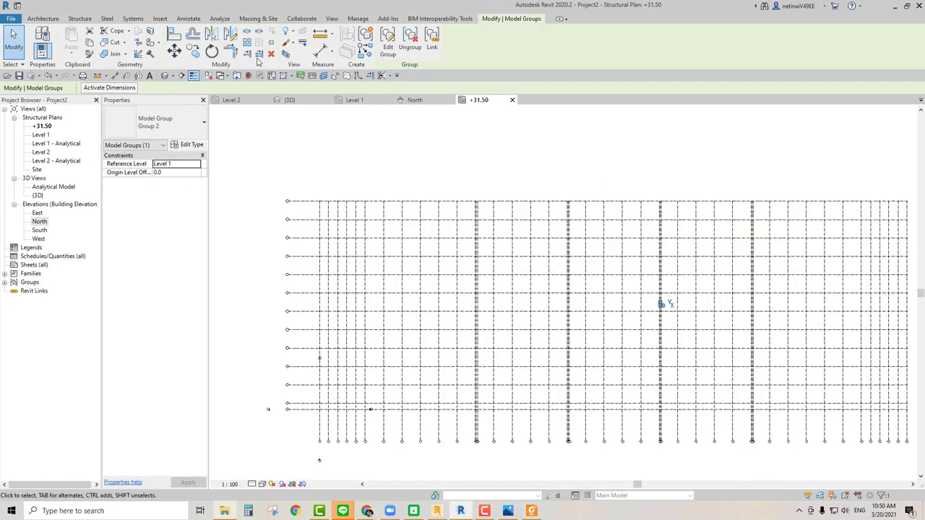
- Start copying Group 2 and pick its base point on the +31.50 plan
left_click(193, 52)
scroll(658, 210, "up", 3)
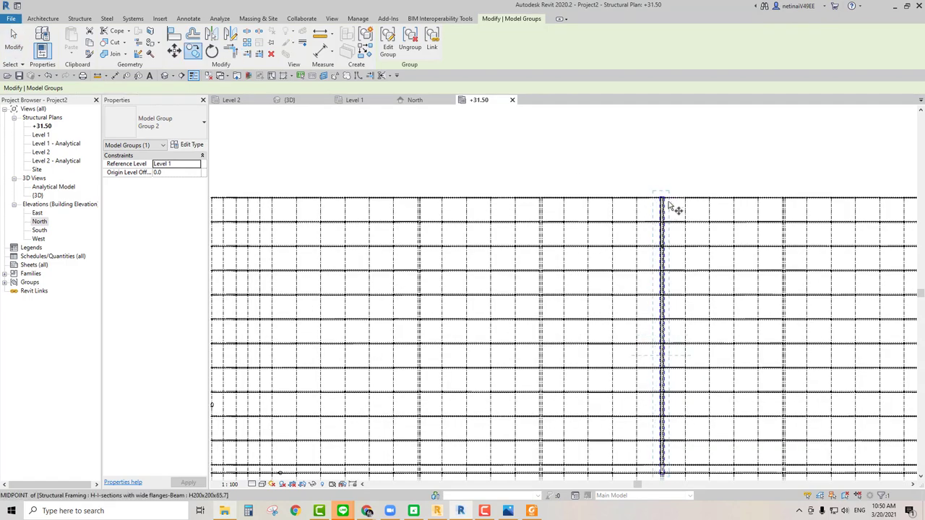
scroll(665, 209, "up", 2)
scroll(686, 206, "down", 3)
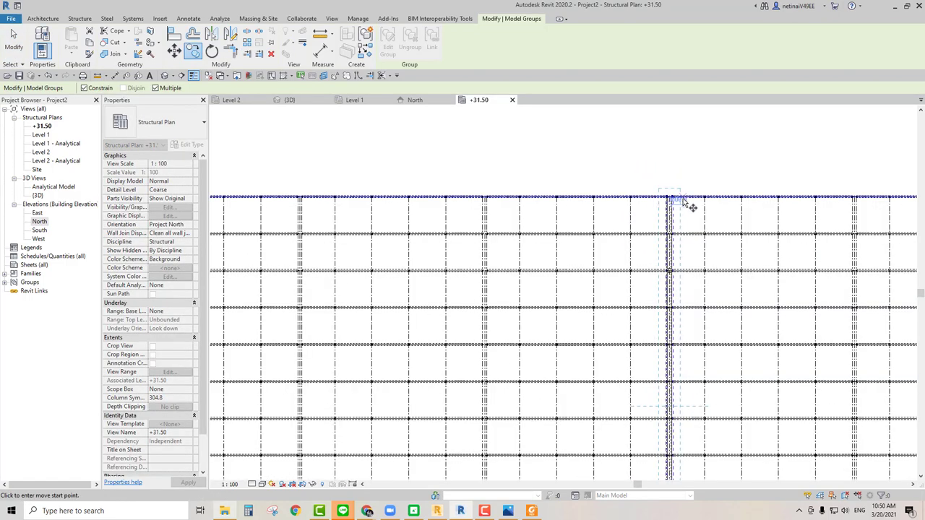
scroll(690, 325, "down", 2)
scroll(665, 334, "up", 3)
scroll(660, 330, "up", 2)
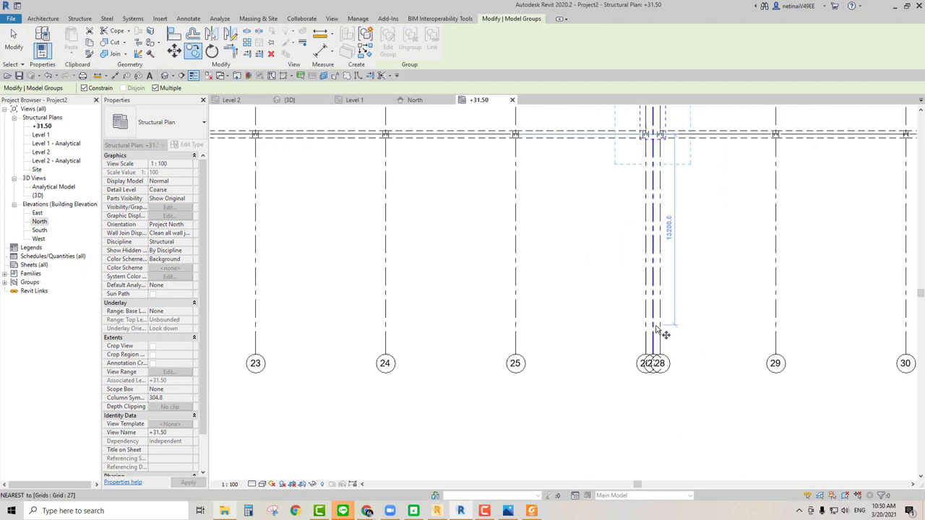
scroll(654, 342, "up", 1)
left_click(651, 332)
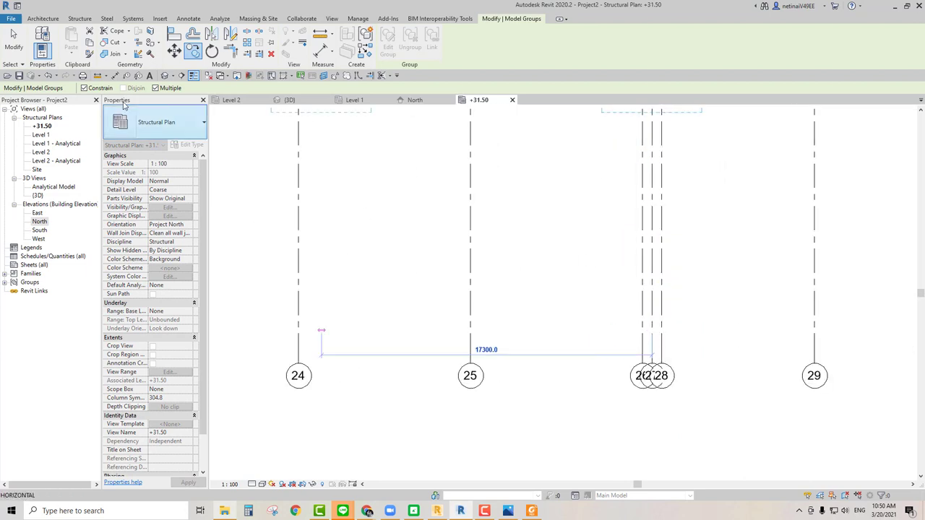
- Place a copy of Group 2 at grid 34 and finish copying
scroll(547, 270, "down", 1)
scroll(546, 270, "down", 3)
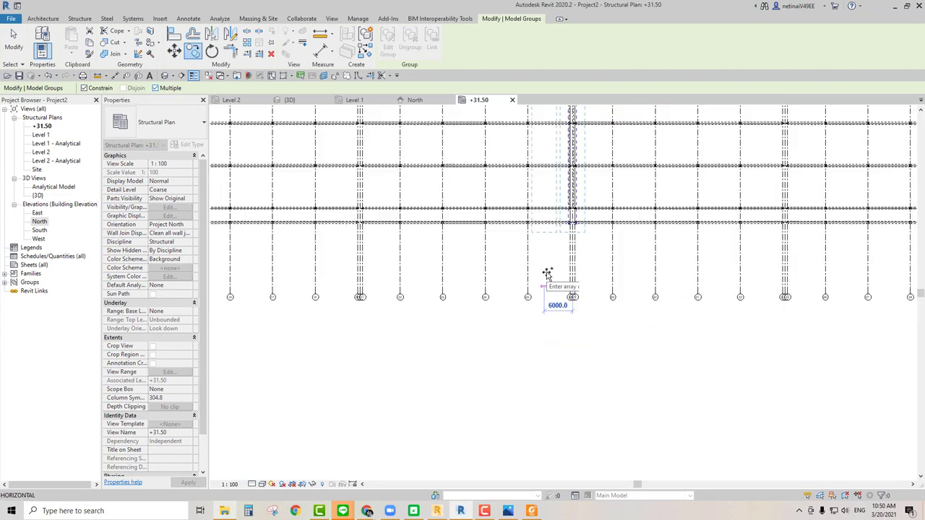
middle_click_drag(528, 262, 553, 373)
scroll(549, 363, "down", 2)
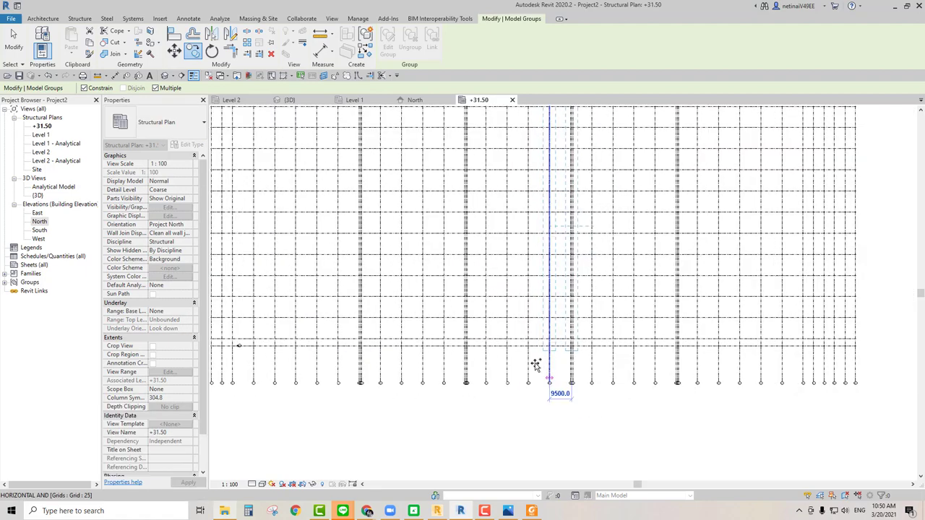
scroll(467, 374, "up", 3)
scroll(487, 378, "up", 2)
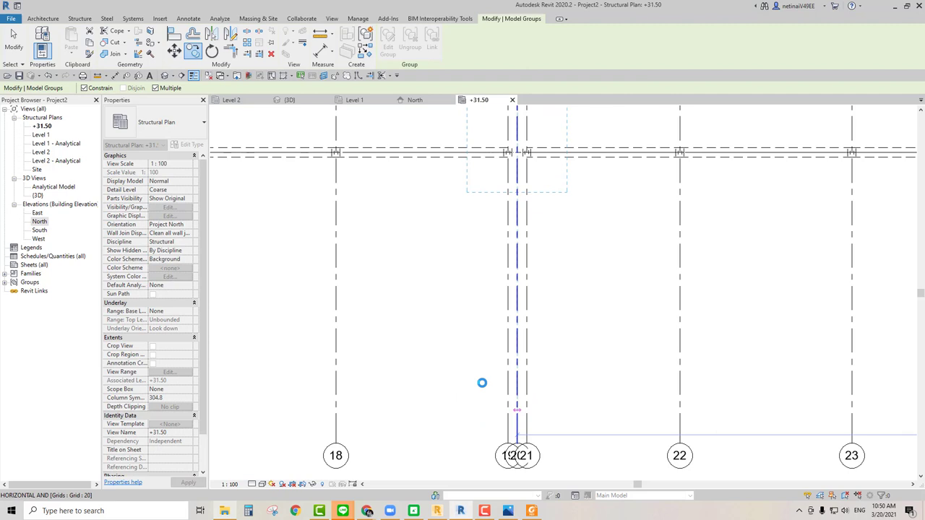
scroll(484, 381, "down", 2)
scroll(434, 372, "down", 3)
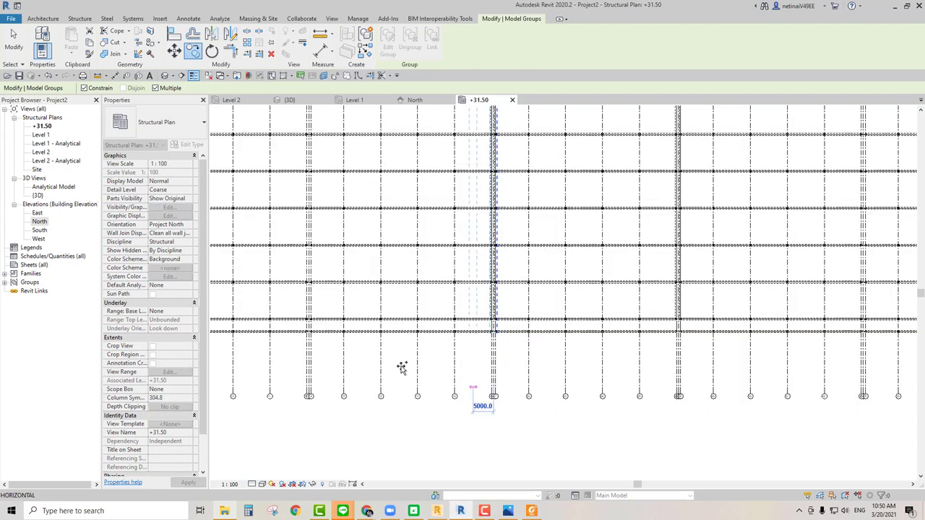
scroll(310, 375, "up", 3)
scroll(376, 385, "up", 2)
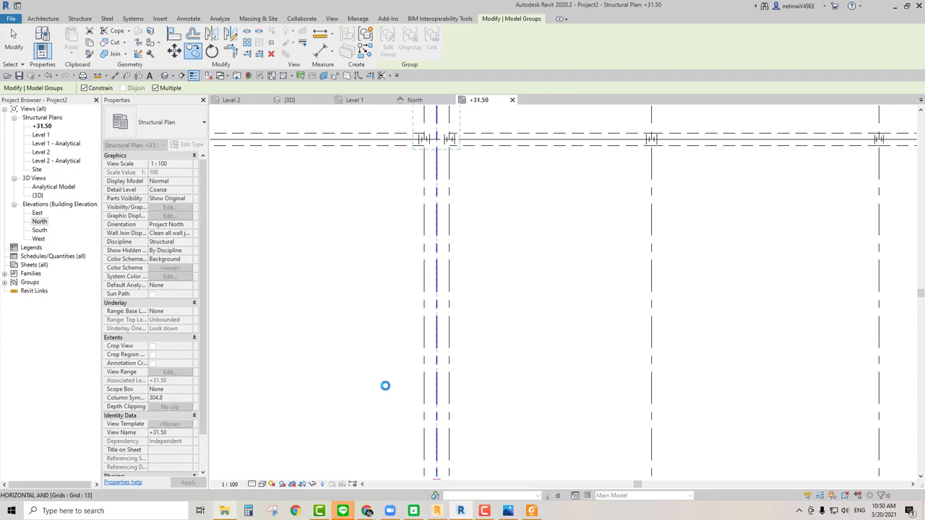
scroll(385, 385, "down", 1)
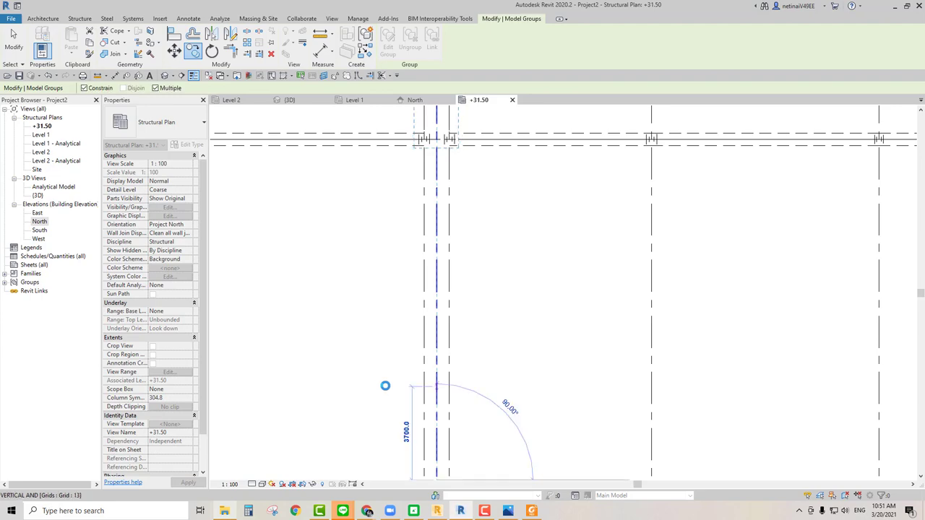
scroll(378, 380, "down", 1)
scroll(379, 381, "down", 1)
scroll(388, 382, "down", 1)
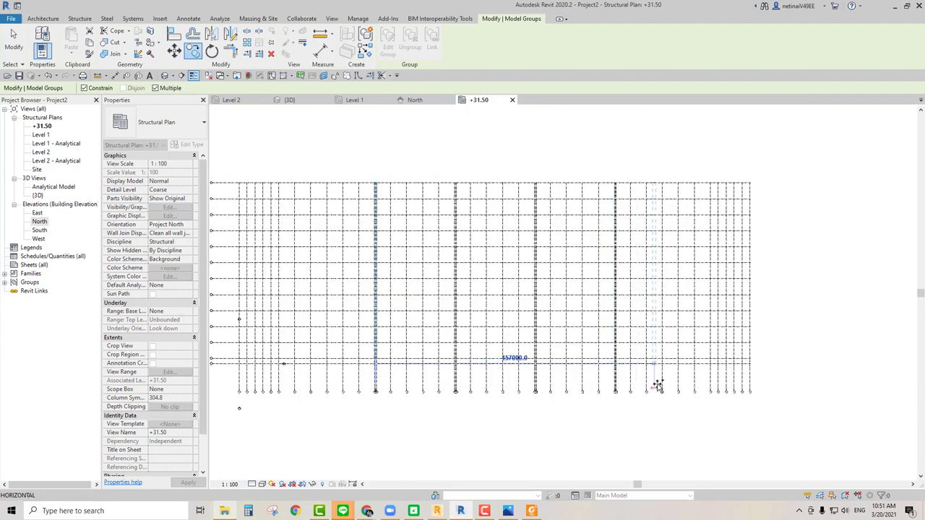
scroll(636, 385, "up", 2)
scroll(593, 383, "up", 2)
scroll(564, 385, "up", 1)
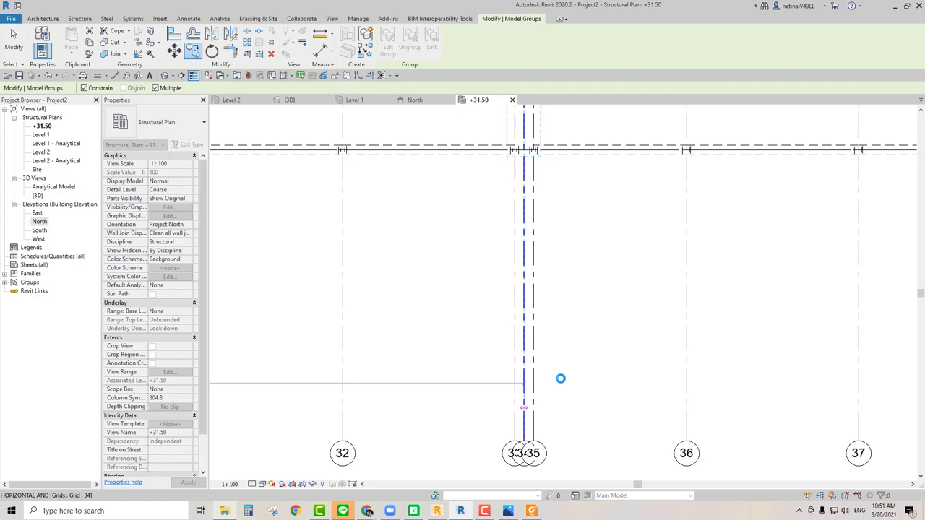
left_click(561, 378)
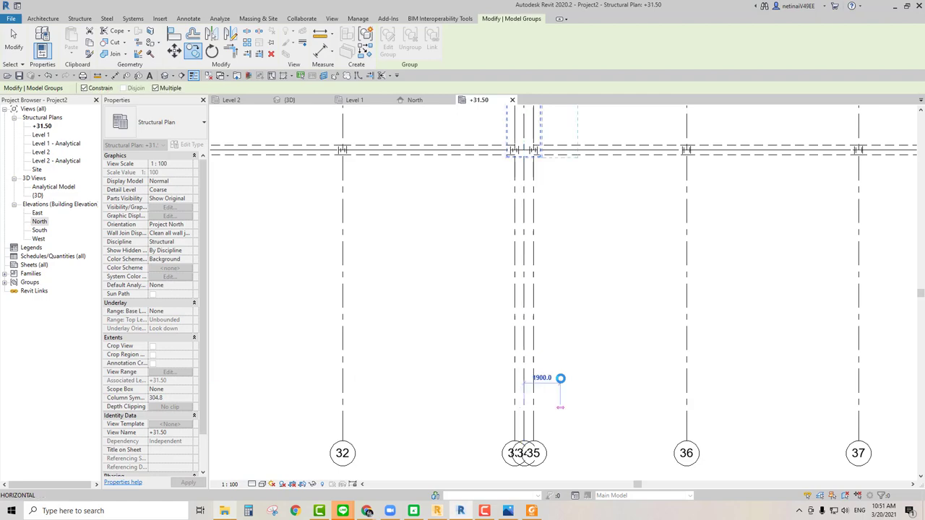
left_click(562, 381)
- Switch to the 3D view and delete the old (3D) view from the Project Browser
scroll(479, 383, "down", 2)
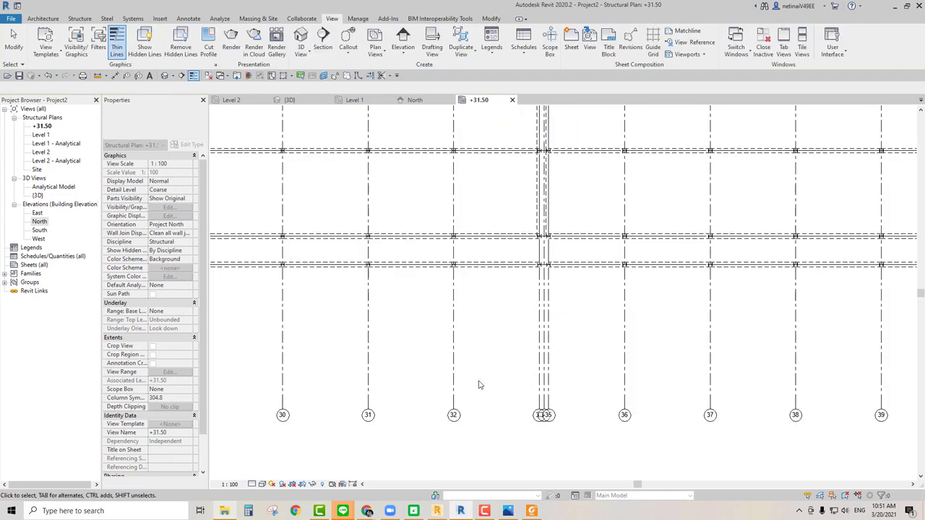
scroll(434, 289, "down", 2)
left_click(291, 101)
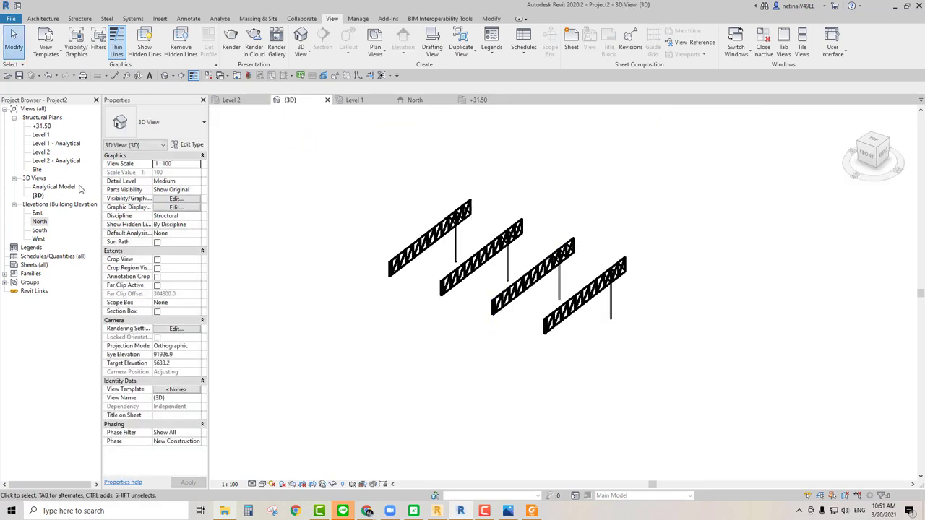
left_click(38, 195)
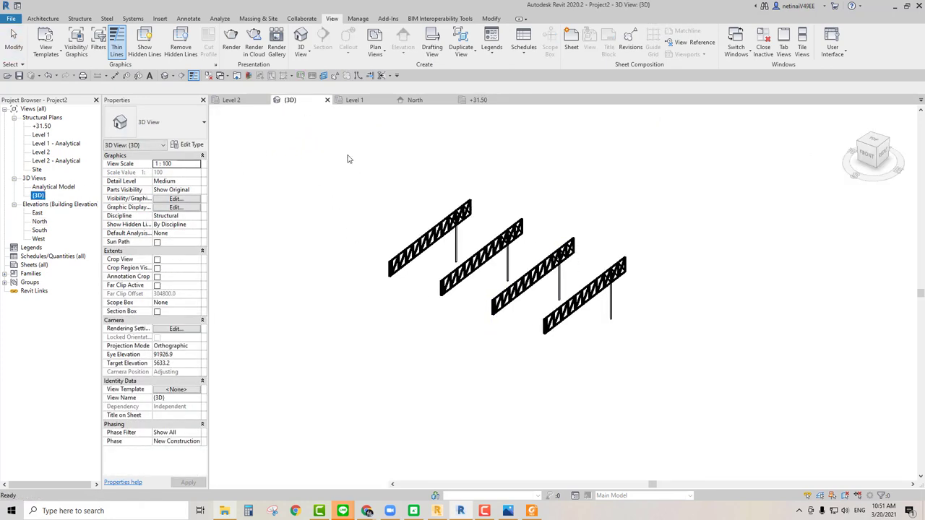
key("Delete")
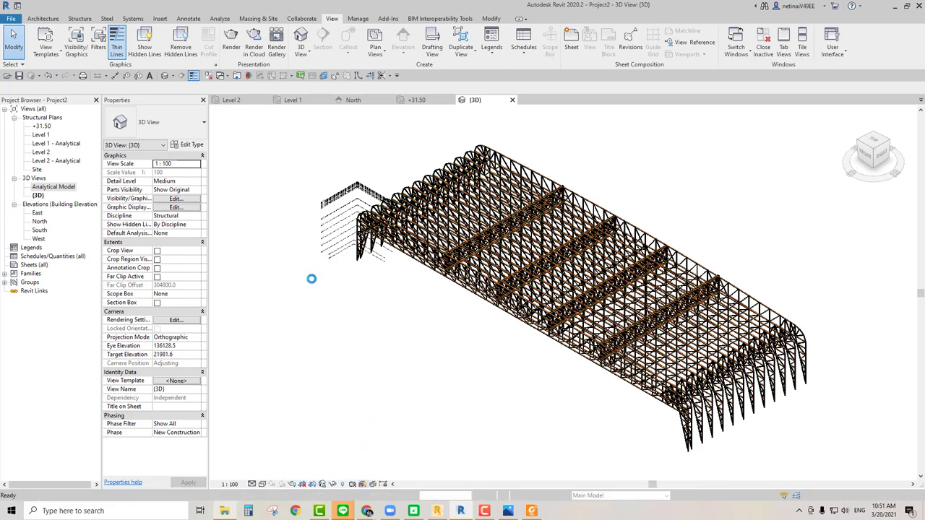
- Change the 3D visual style and hide the stack of level markers in this view
left_click(261, 484)
left_click(289, 436)
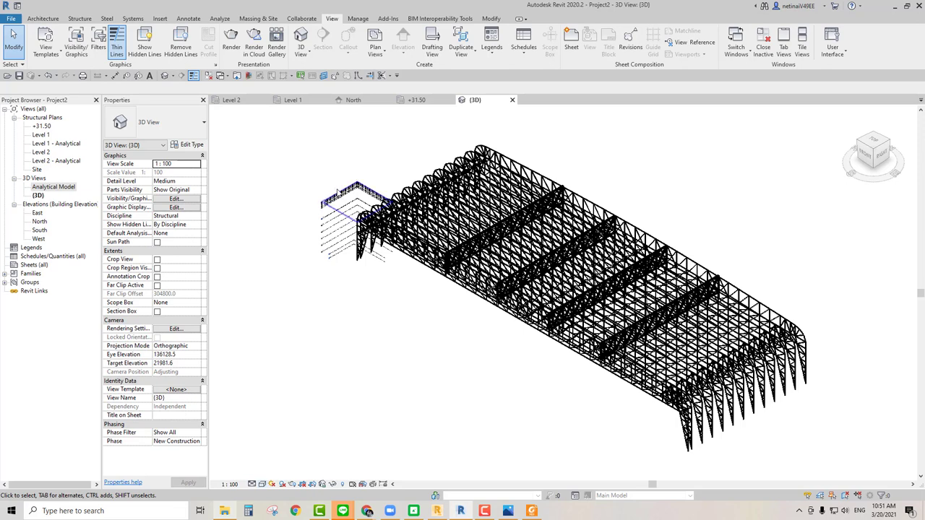
left_click_drag(332, 280, 304, 183)
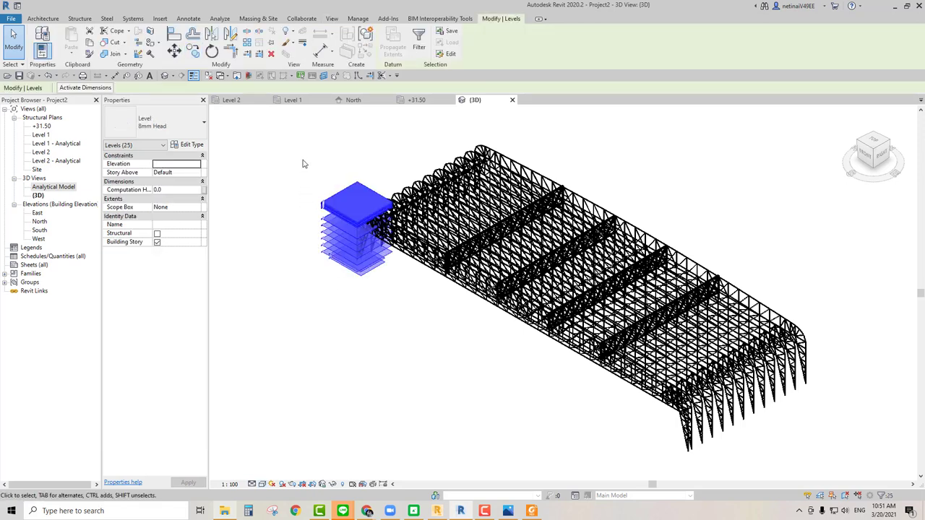
right_click(303, 159)
mouse_move(422, 202)
key("Escape")
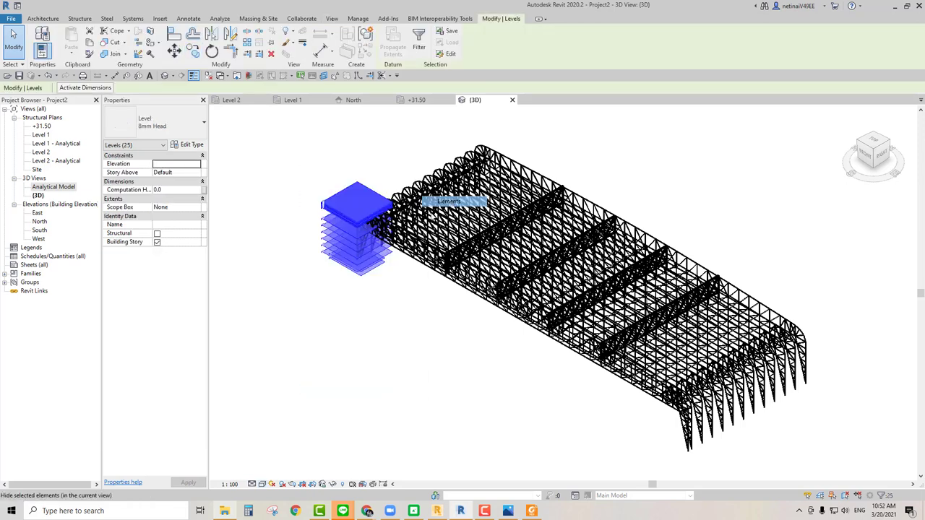
key("Escape")
- Orbit beneath the roof and select the Group 2 truss group above its columns
mouse_move(436, 357)
middle_mouse_down("shift")
mouse_move(361, 363)
mouse_move(396, 355)
mouse_move(458, 252)
mouse_move(496, 239)
middle_mouse_up("shift")
scroll(374, 325, "up", 2)
mouse_move(374, 325)
middle_mouse_down("shift")
mouse_move(426, 371)
mouse_move(553, 378)
mouse_move(438, 346)
mouse_move(458, 374)
mouse_move(508, 378)
mouse_move(449, 351)
mouse_move(396, 347)
mouse_move(352, 376)
mouse_move(408, 354)
mouse_move(380, 368)
mouse_move(376, 354)
mouse_move(373, 363)
mouse_move(455, 372)
middle_mouse_up("shift")
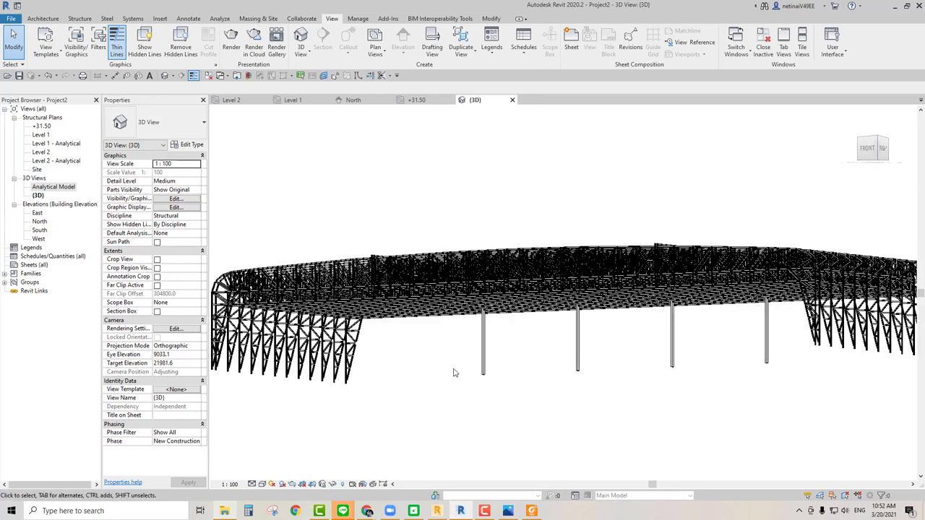
left_click(482, 369)
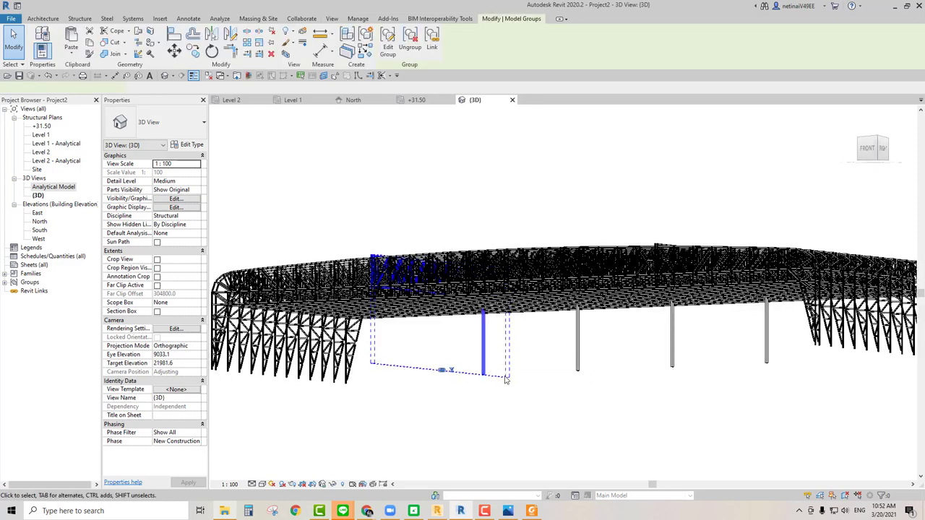
left_click(546, 406)
middle_click_drag(547, 405, 517, 399, "shift")
left_click(506, 360)
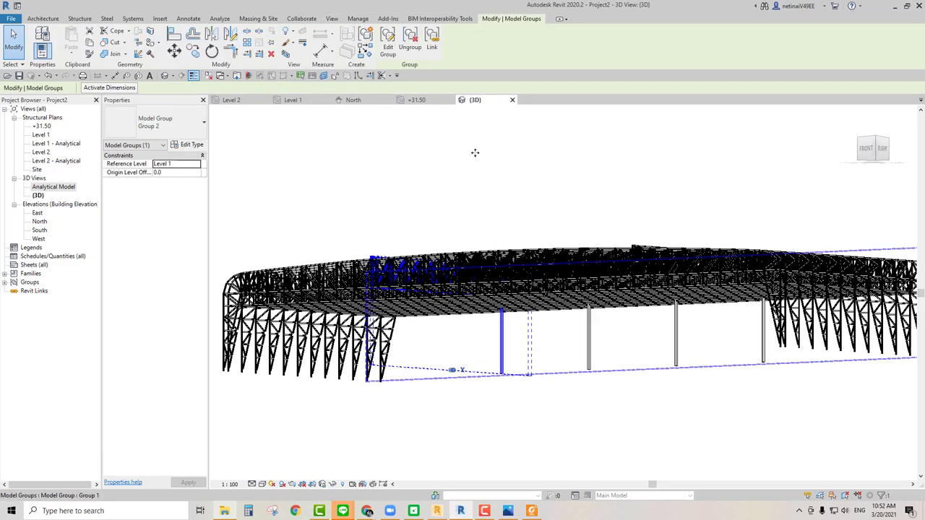
- Bring up the truss drawings PDF and page through the early sheets from page 3
left_click(508, 510)
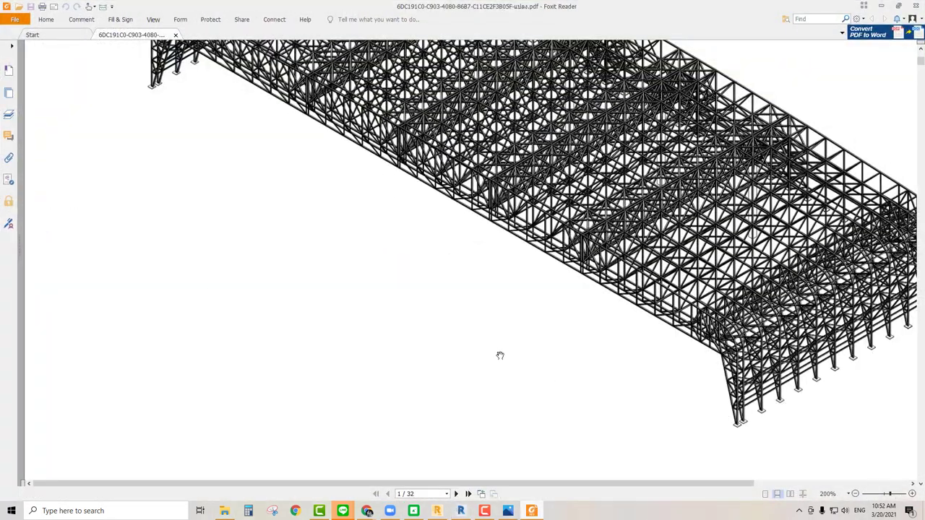
scroll(566, 329, "down", 2, "ctrl")
scroll(561, 326, "down", 5)
scroll(503, 347, "down", 5)
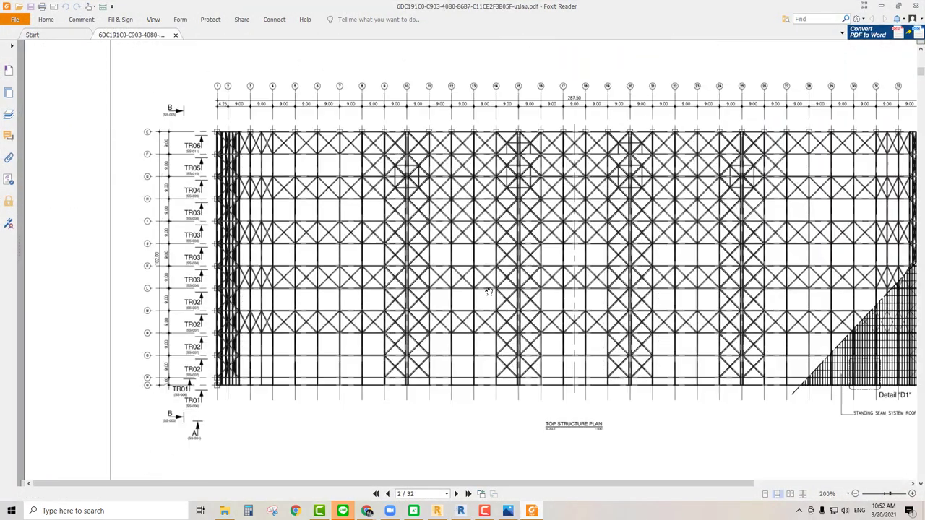
scroll(492, 310, "down", 3)
scroll(484, 297, "down", 3)
scroll(483, 304, "up", 4)
scroll(484, 306, "up", 2)
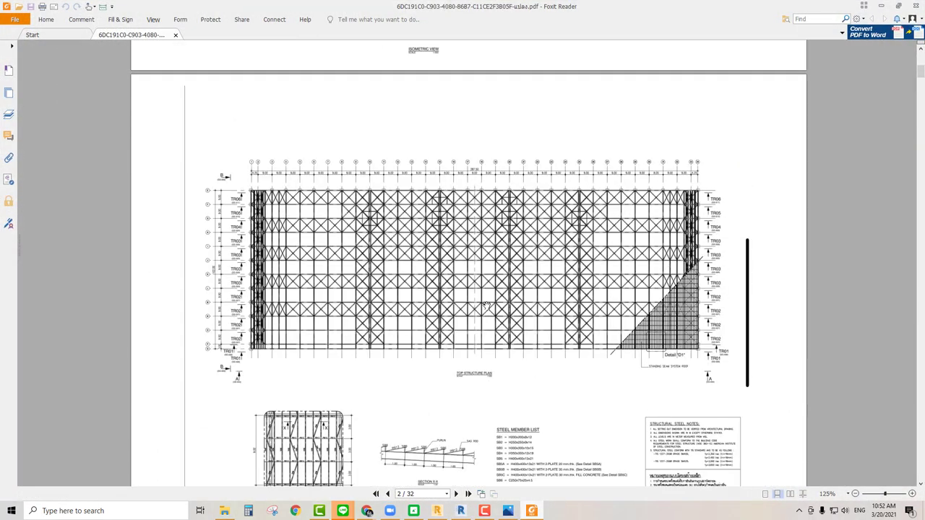
scroll(372, 223, "up", 3, "ctrl")
scroll(419, 253, "down", 2, "ctrl")
scroll(433, 264, "down", 2)
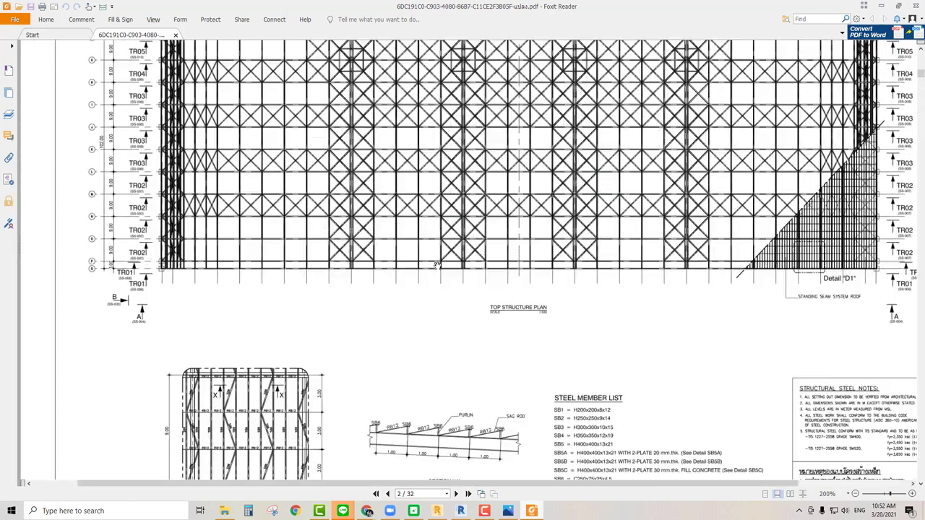
scroll(444, 270, "down", 2, "ctrl")
scroll(450, 280, "down", 3)
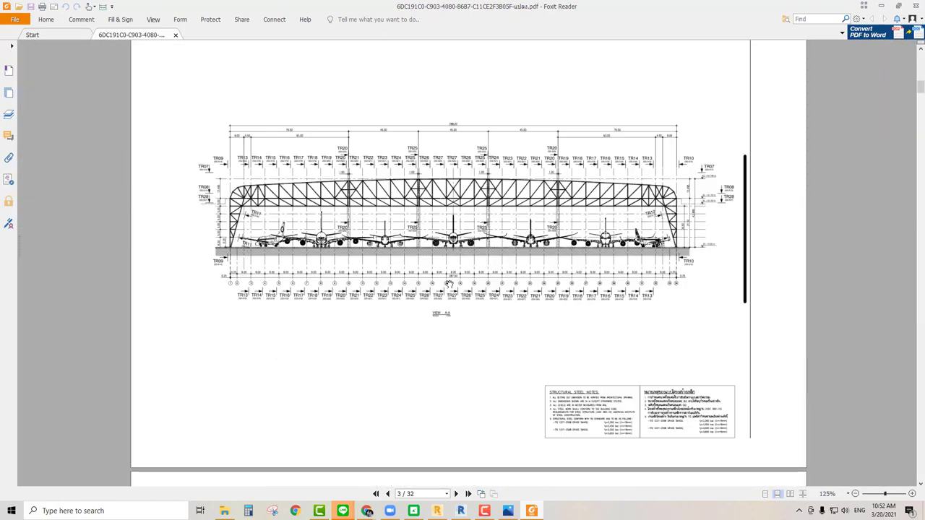
scroll(488, 226, "up", 4, "ctrl")
scroll(528, 259, "up", 1, "ctrl")
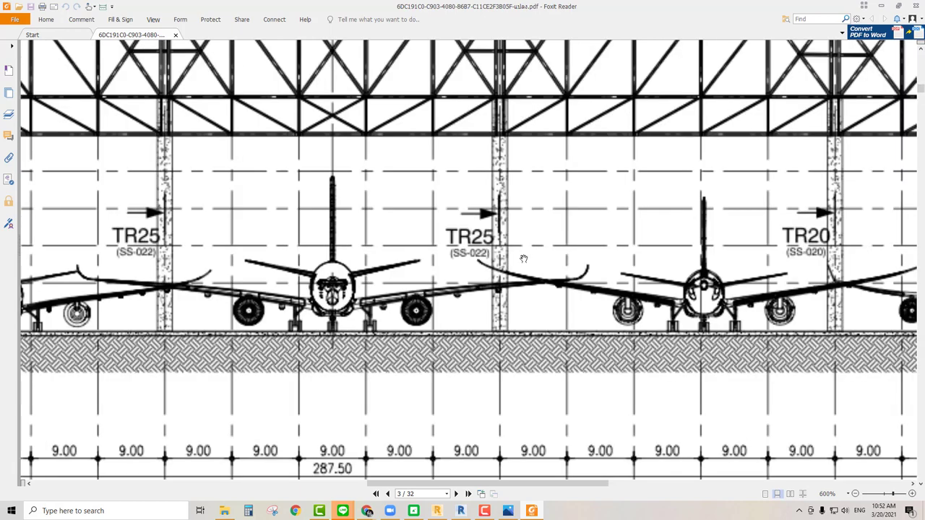
scroll(523, 258, "down", 4, "ctrl")
scroll(463, 262, "down", 5)
scroll(491, 289, "down", 5)
scroll(506, 312, "down", 5)
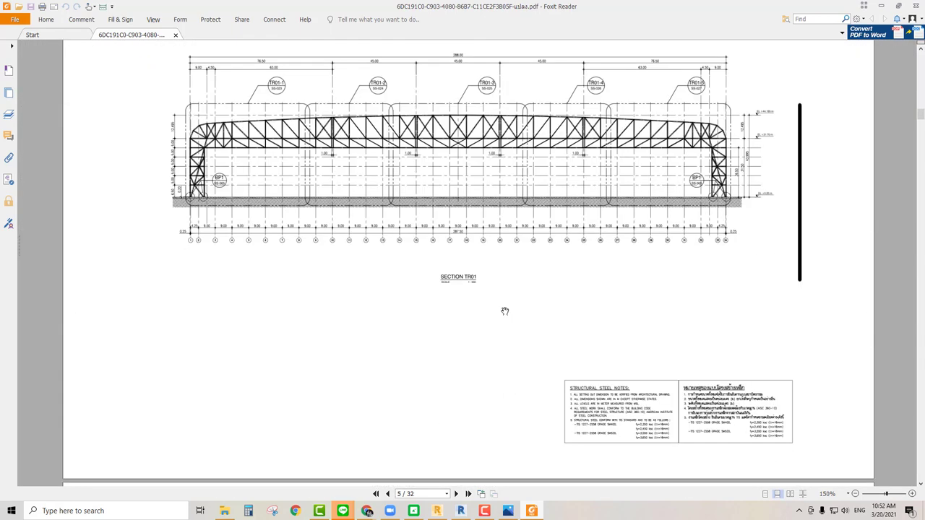
scroll(505, 309, "down", 3)
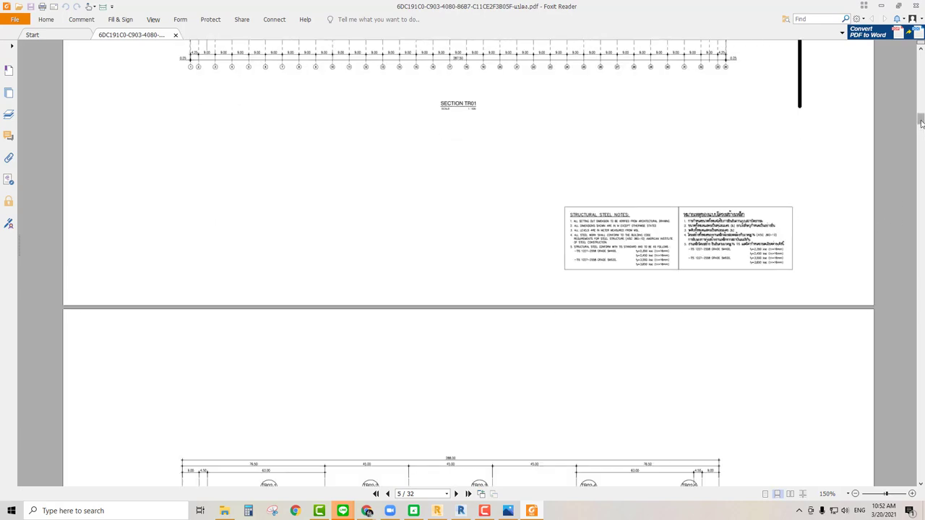
left_click_drag(920, 123, 896, 336)
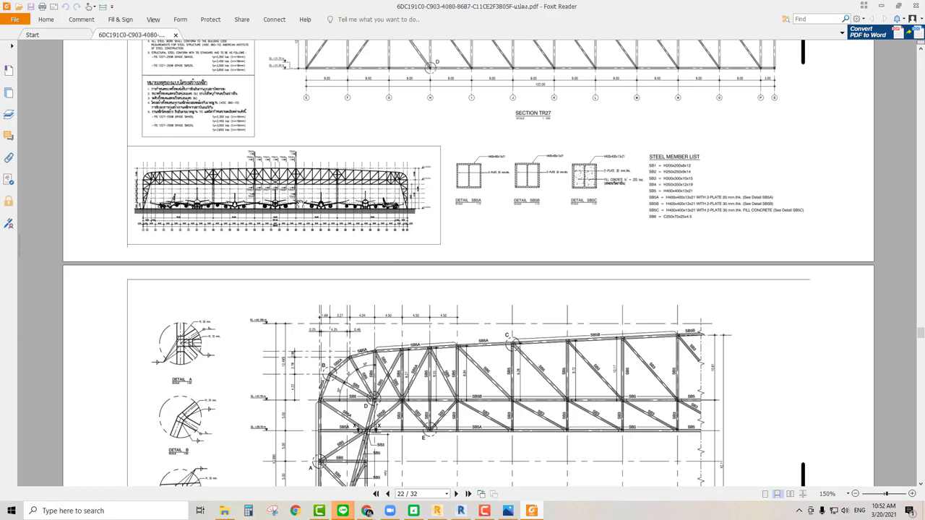
- Continue to page 32's Section TR-03 and Detail TR03-1, then minimize Foxit Reader
scroll(644, 261, "up", 2, "ctrl")
scroll(644, 261, "up", 2, "ctrl")
scroll(644, 261, "down", 3, "ctrl")
scroll(644, 262, "down", 1, "ctrl")
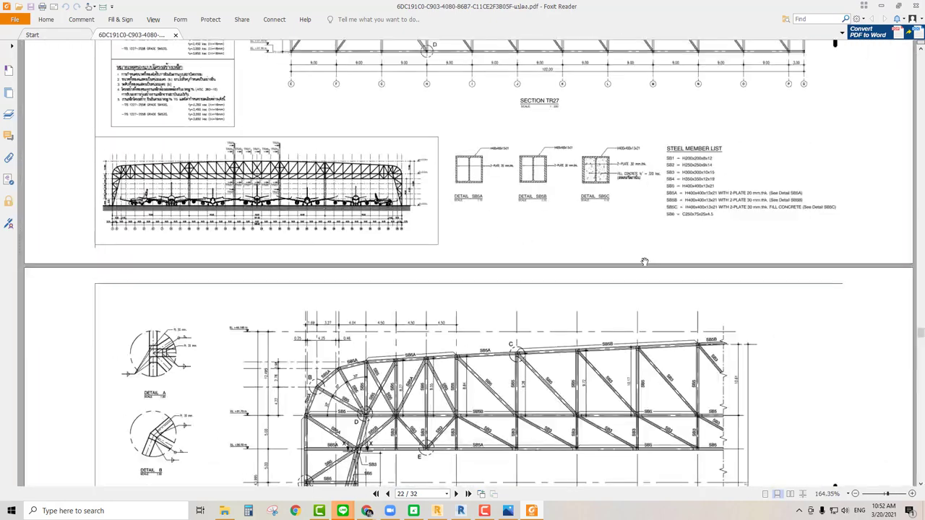
scroll(644, 261, "up", 2, "ctrl")
scroll(611, 269, "down", 2, "ctrl")
scroll(610, 268, "down", 3)
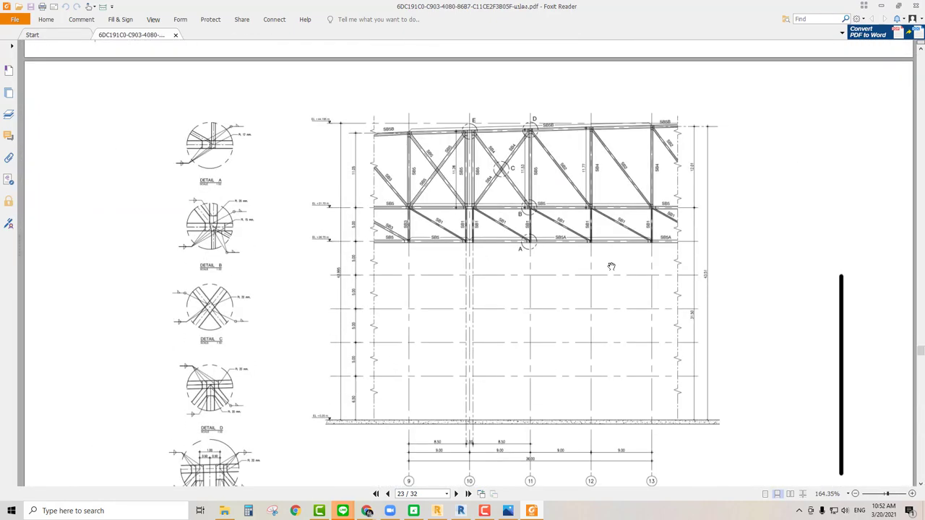
scroll(611, 263, "down", 3)
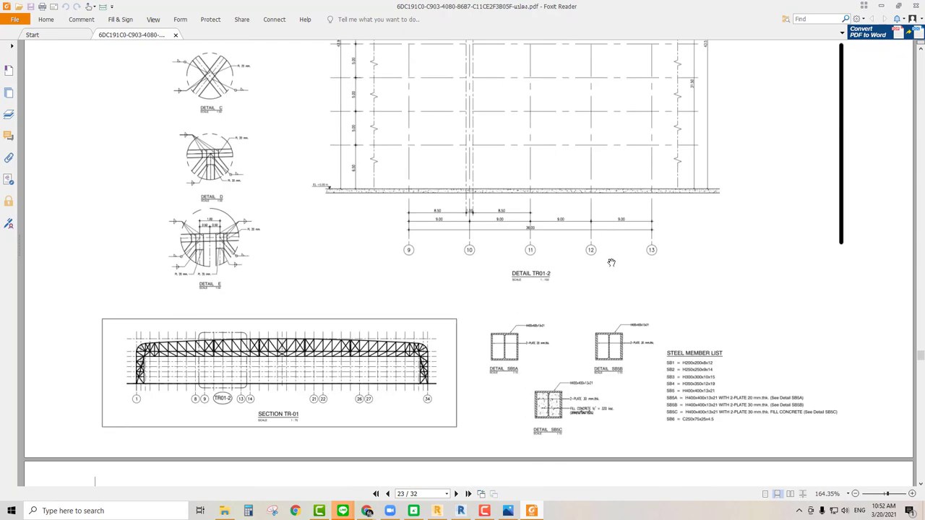
scroll(613, 260, "up", 4)
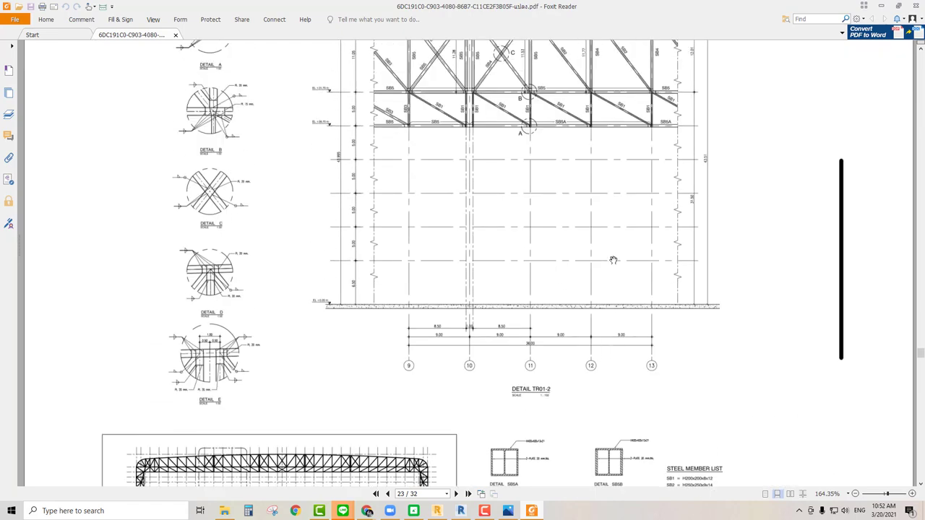
scroll(612, 260, "down", 1)
scroll(613, 259, "down", 5)
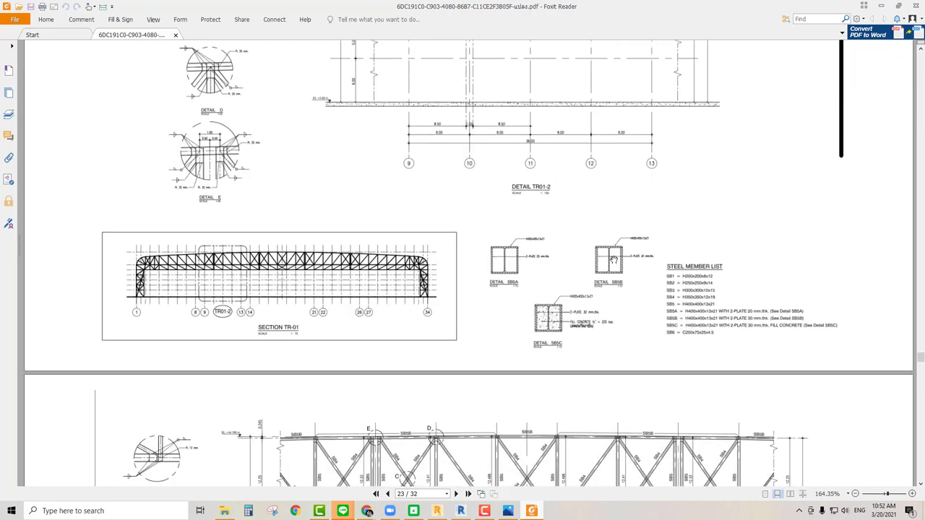
scroll(612, 258, "down", 8)
scroll(614, 258, "down", 7)
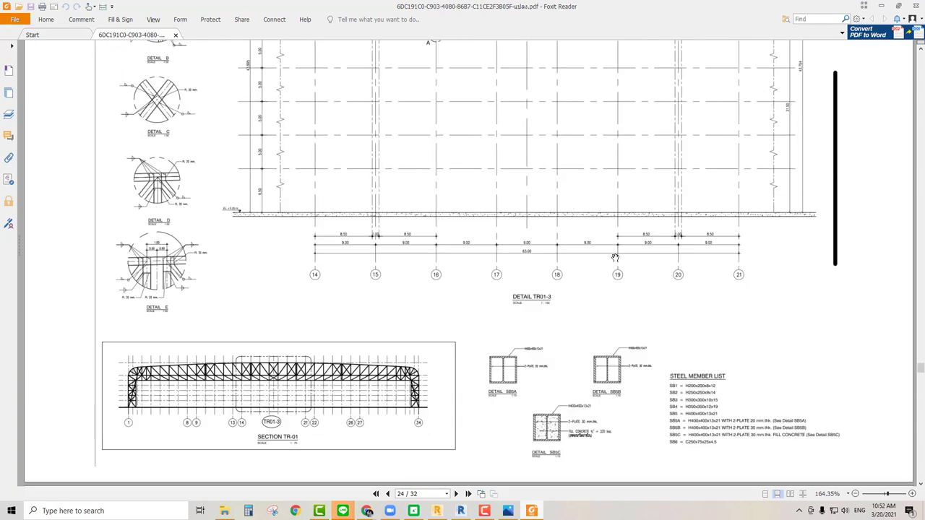
scroll(614, 256, "down", 2)
scroll(614, 256, "down", 6)
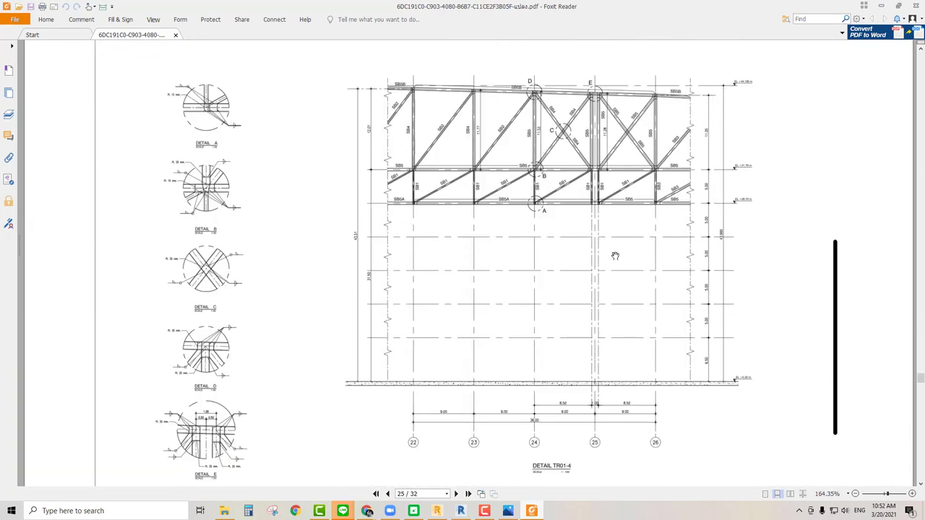
scroll(614, 256, "down", 4)
scroll(615, 258, "down", 12)
scroll(615, 258, "down", 6)
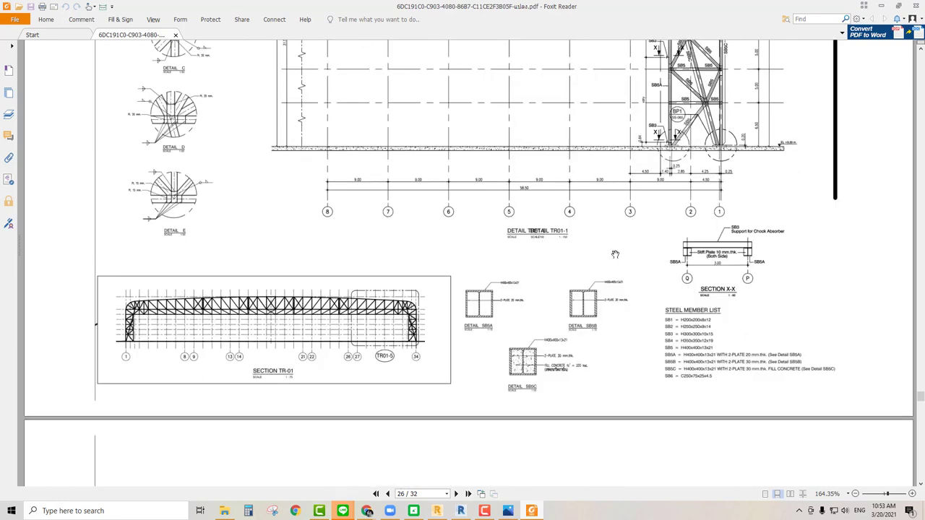
scroll(615, 257, "down", 5)
scroll(615, 256, "down", 6)
scroll(615, 255, "down", 5)
scroll(615, 255, "down", 6)
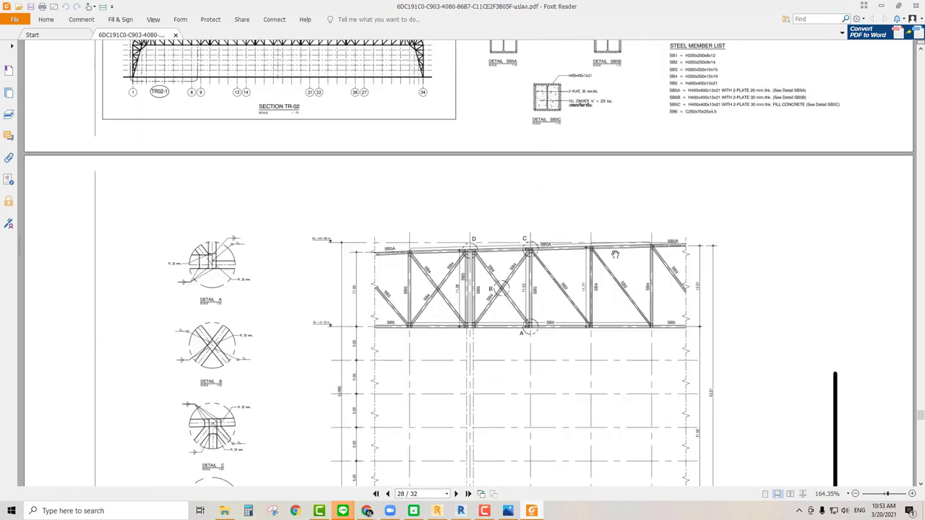
scroll(615, 254, "down", 5)
scroll(615, 253, "down", 5)
scroll(614, 252, "down", 5)
scroll(615, 252, "down", 5)
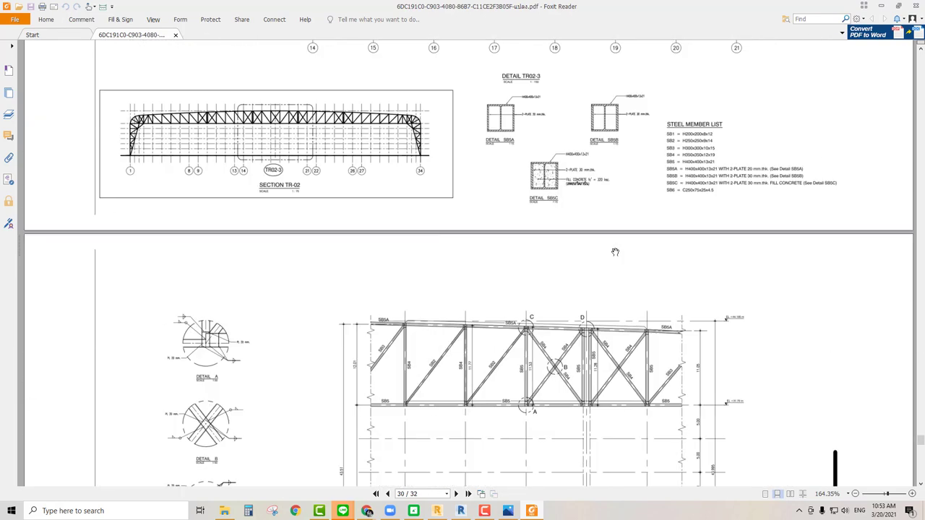
scroll(616, 252, "down", 5)
scroll(616, 252, "down", 3)
scroll(616, 251, "down", 5)
scroll(617, 251, "down", 2)
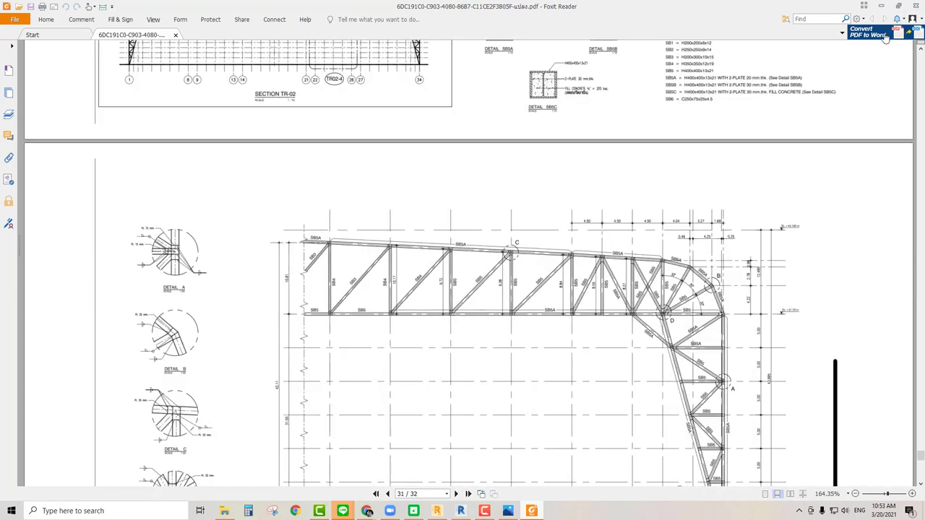
left_click_drag(918, 455, 920, 475)
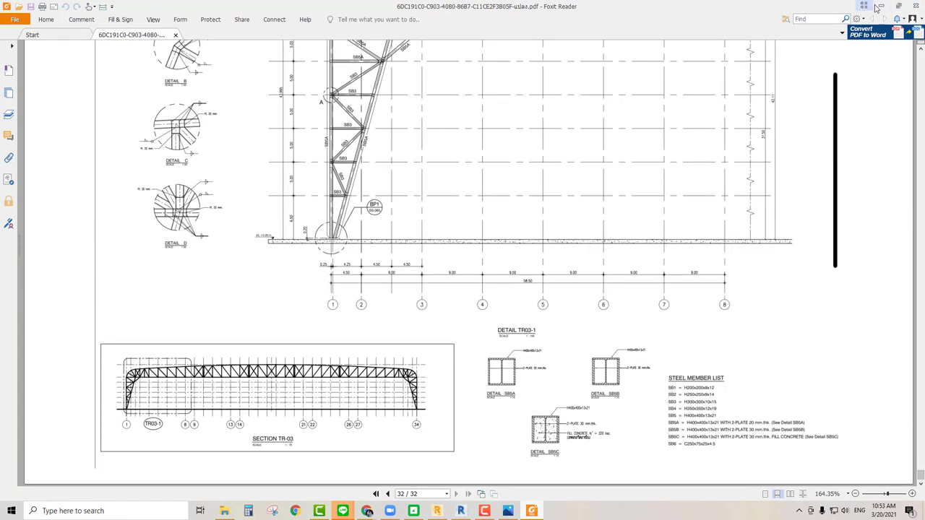
left_click(880, 5)
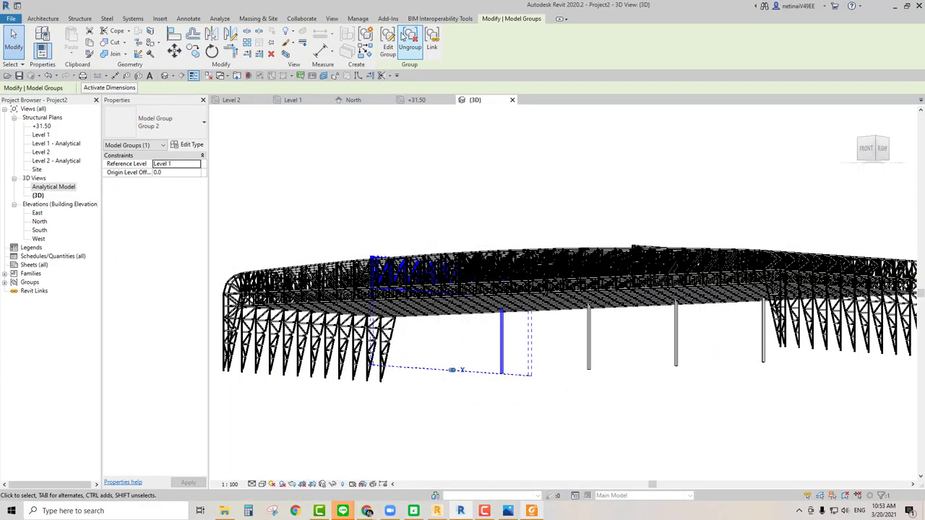
- Edit the group and rename the concrete column type from C R100x60 to C R1000x600
left_click(388, 41)
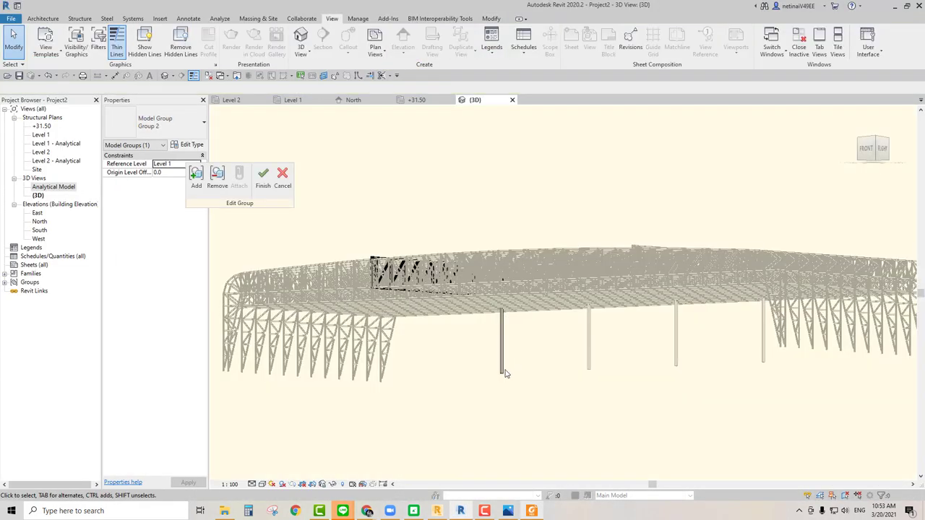
scroll(502, 369, "up", 3)
left_click(490, 303)
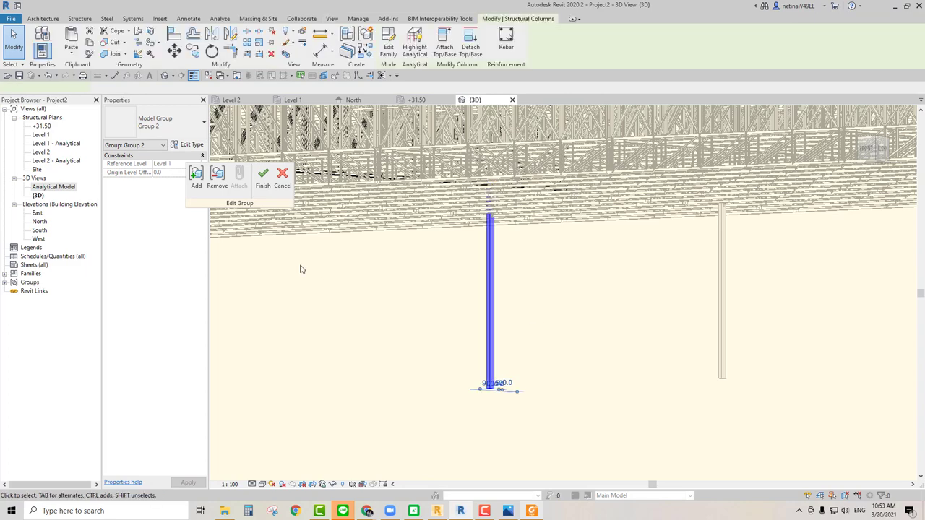
left_click(189, 145)
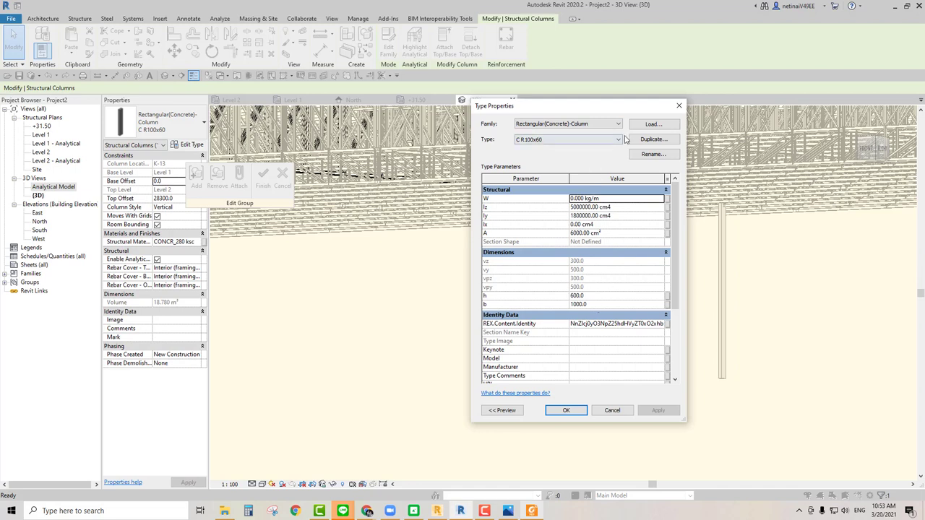
left_click_drag(626, 112, 430, 112)
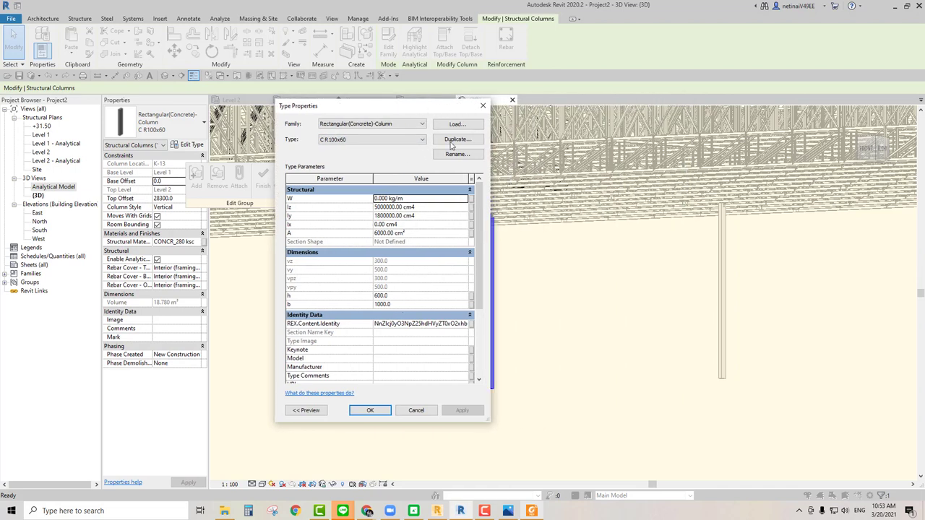
left_click(457, 154)
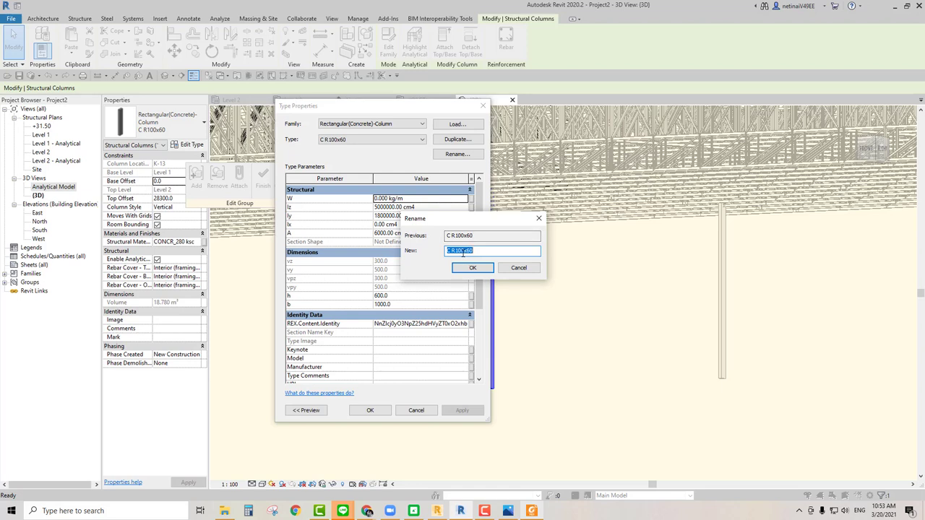
left_click(465, 250)
left_click(471, 268)
left_click_drag(433, 113, 678, 130)
- Switch to the structural drawing PDF and return to page 3's View A-A
left_click(533, 512)
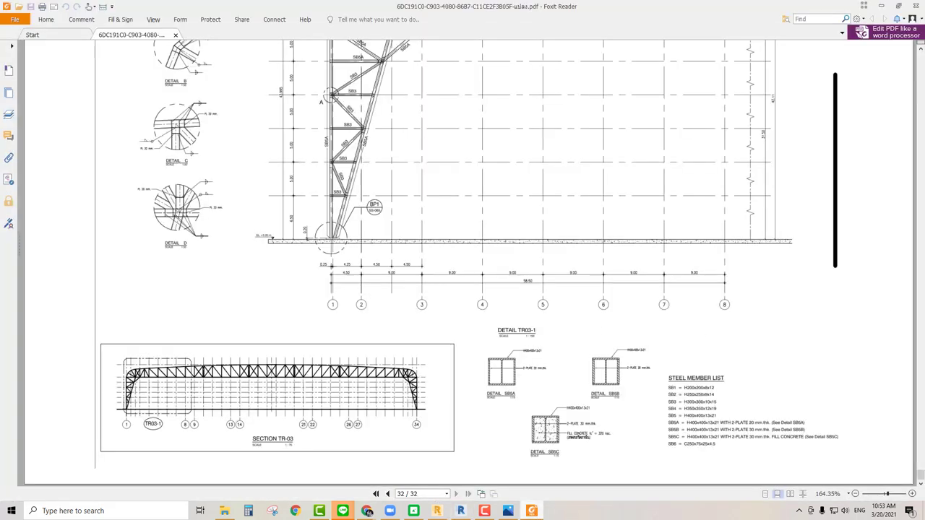
left_click_drag(920, 476, 920, 57)
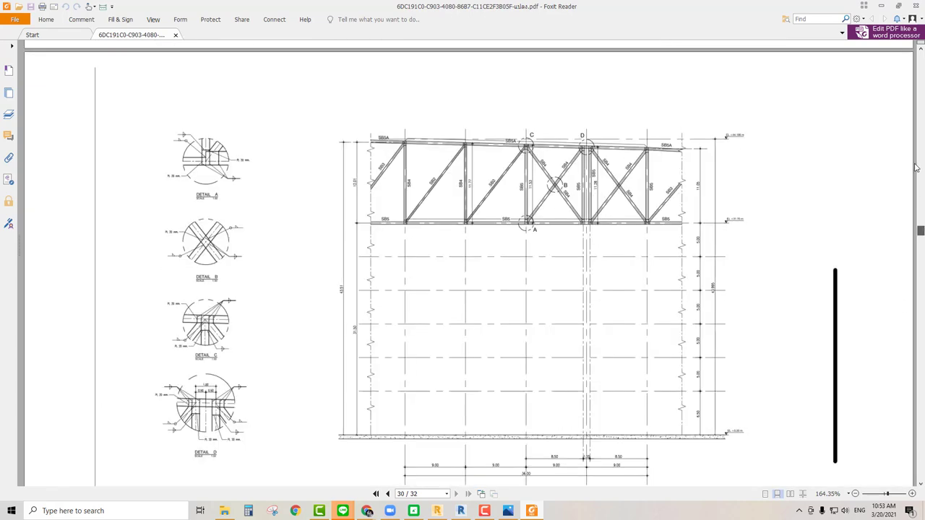
scroll(603, 272, "down", 5)
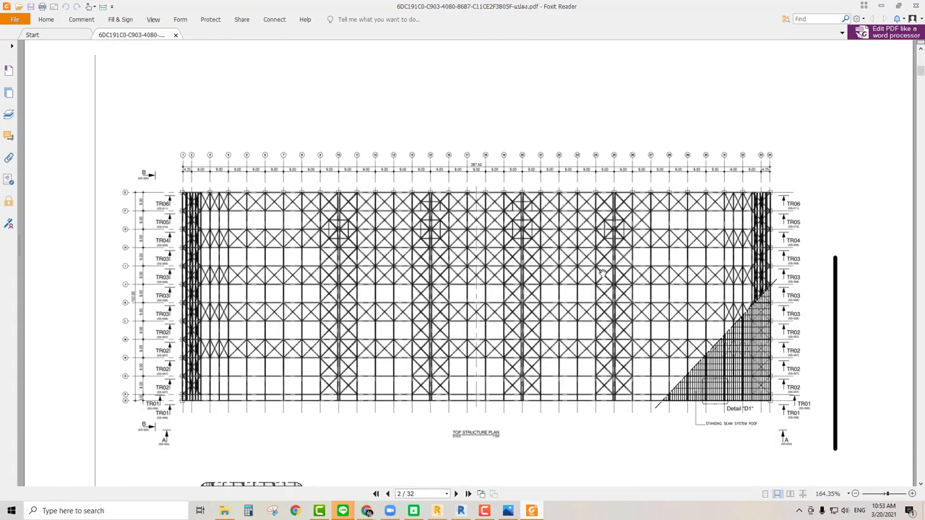
scroll(603, 272, "down", 5)
scroll(604, 272, "down", 5)
scroll(286, 209, "up", 1, "ctrl")
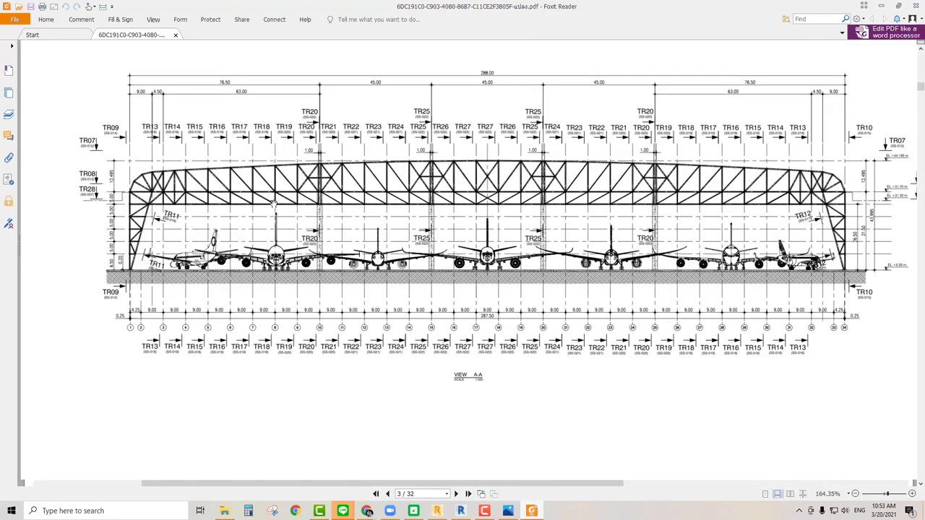
scroll(394, 226, "up", 4, "ctrl")
scroll(428, 234, "down", 5, "ctrl")
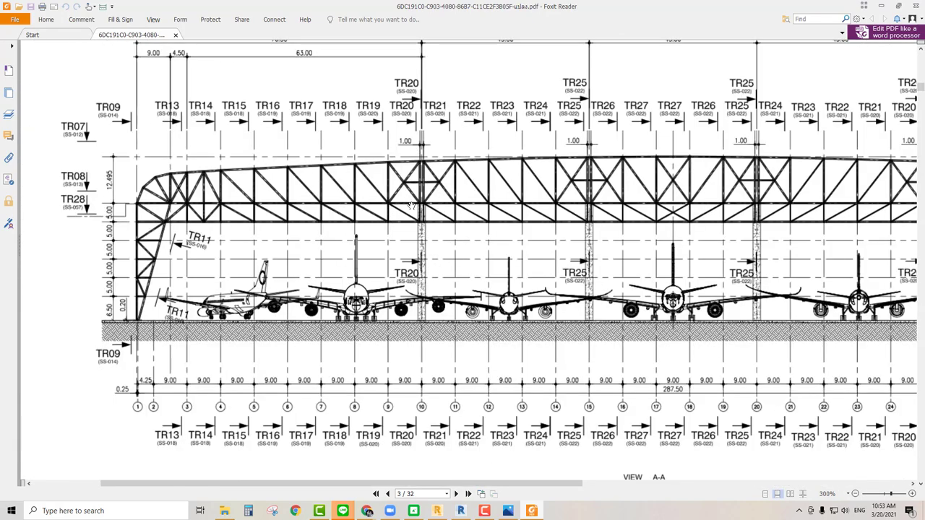
scroll(426, 231, "up", 5, "ctrl")
scroll(477, 228, "down", 3)
- Zoom in on the TR20 concrete column and show the View and Comment tools
scroll(459, 216, "up", 3)
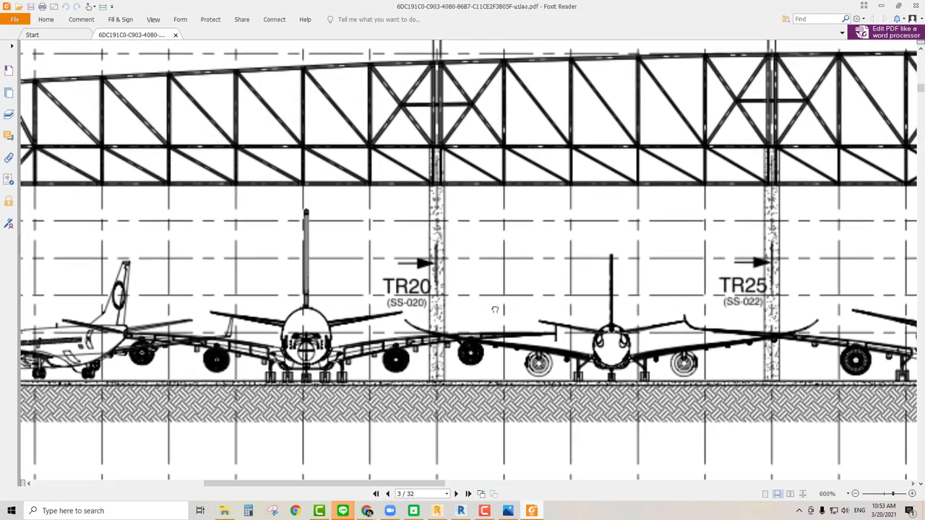
scroll(446, 208, "up", 1, "ctrl")
scroll(448, 217, "up", 1, "ctrl")
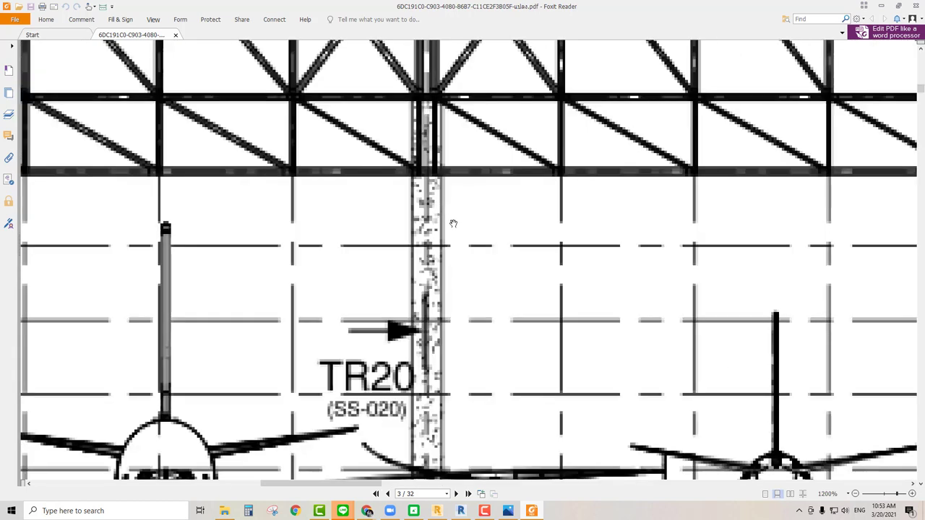
scroll(450, 223, "down", 1, "ctrl")
scroll(453, 229, "down", 1, "ctrl")
scroll(454, 228, "down", 2, "ctrl")
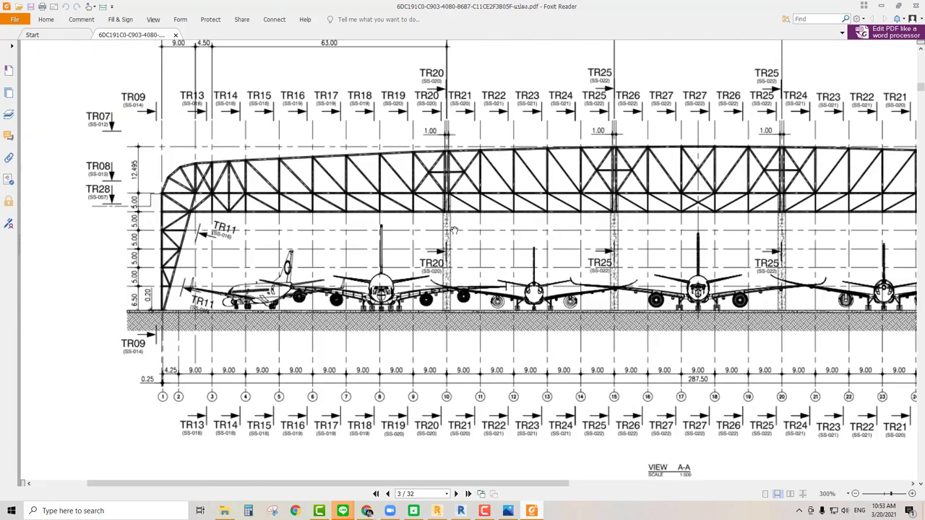
left_click(153, 19)
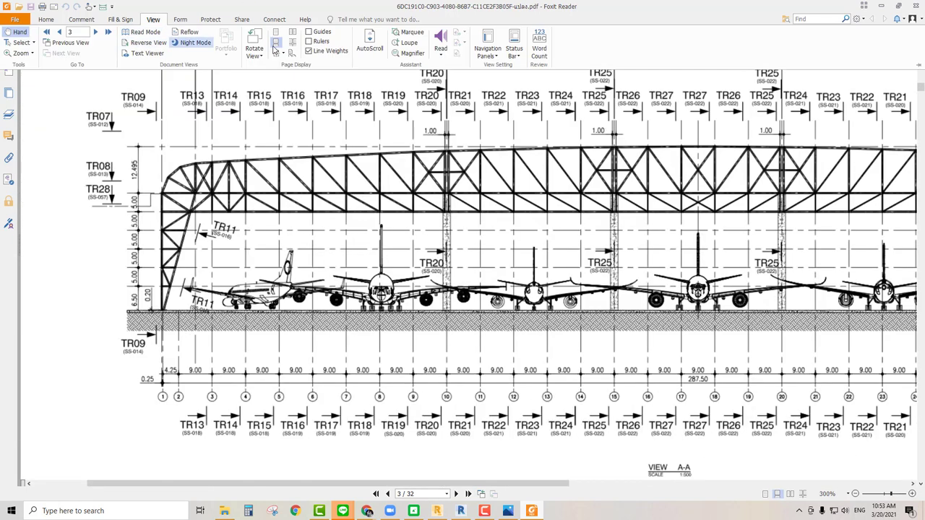
left_click(81, 18)
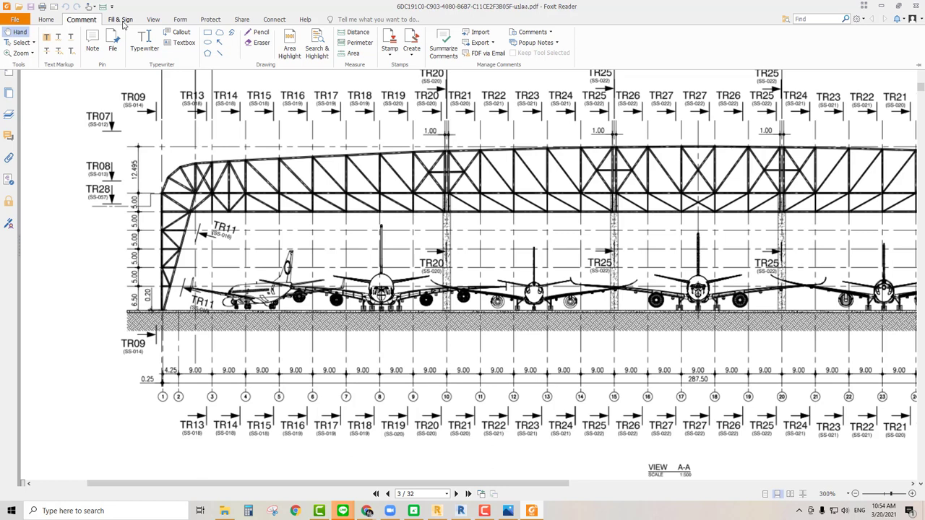
- Measure the 9.00 bay with the Distance tool, giving 311.47 mm
left_click(358, 32)
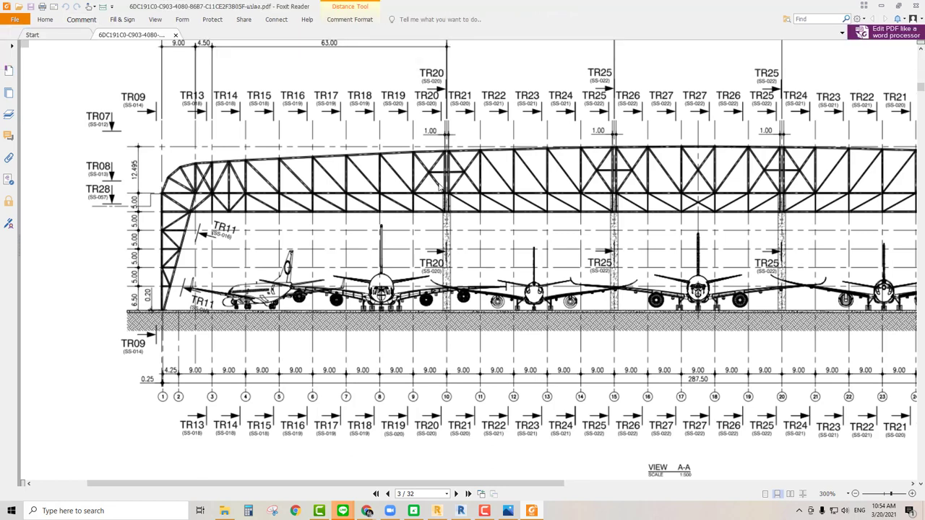
scroll(443, 186, "up", 2)
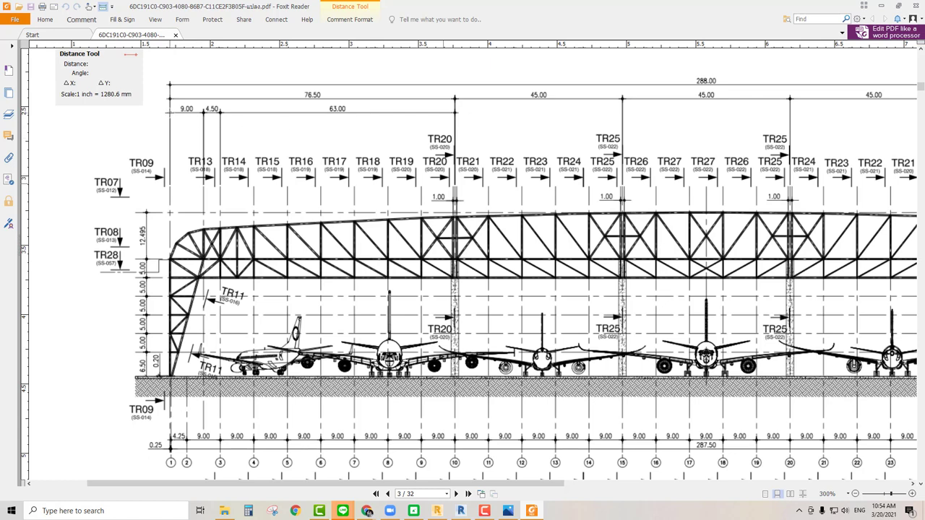
left_click(169, 110)
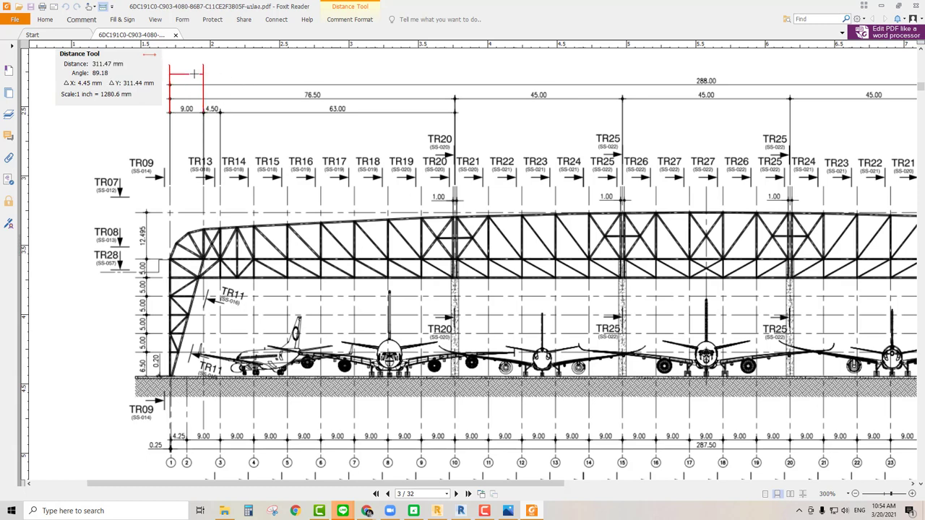
left_click(217, 74)
- Measure across the TR20 column, giving 64.55 mm
scroll(255, 85, "up", 2)
scroll(254, 85, "up", 1)
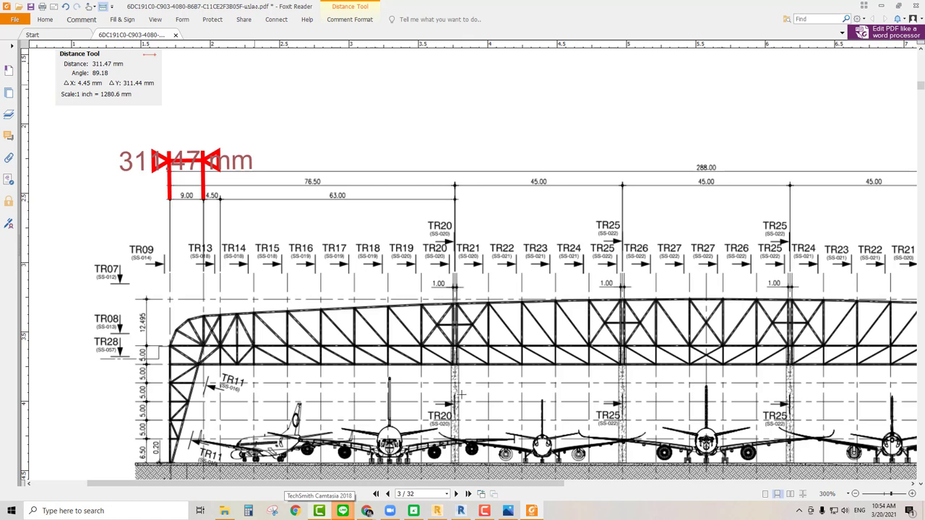
scroll(460, 394, "up", 1, "ctrl")
scroll(451, 379, "up", 1, "ctrl")
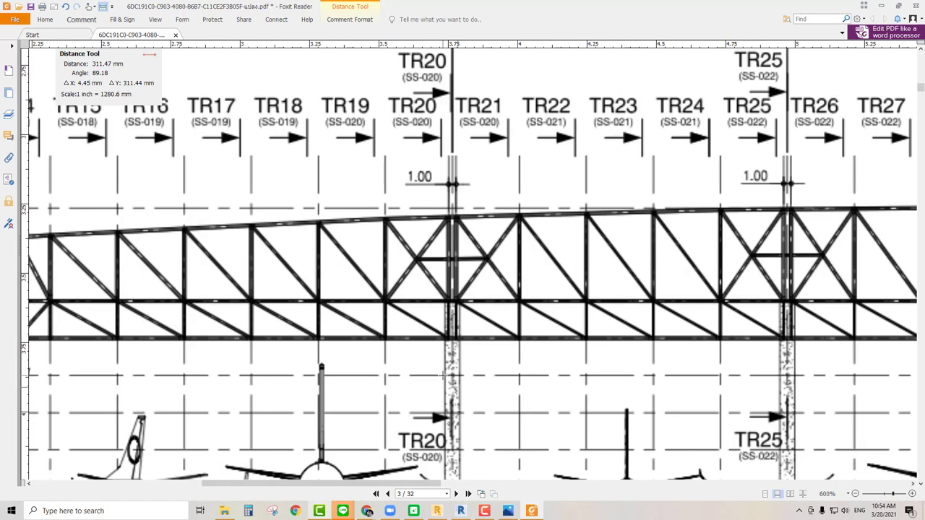
scroll(398, 325, "down", 2, "ctrl")
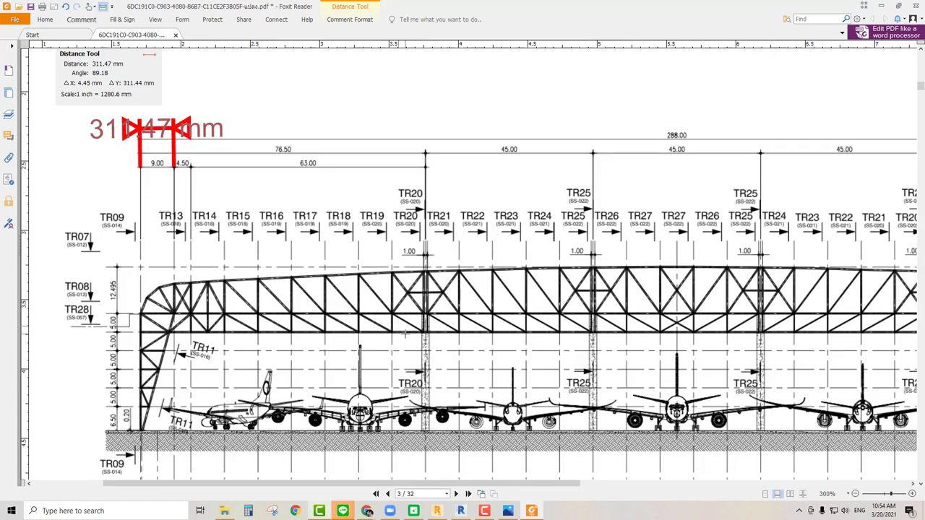
scroll(409, 338, "up", 1, "ctrl")
scroll(426, 354, "up", 1, "ctrl")
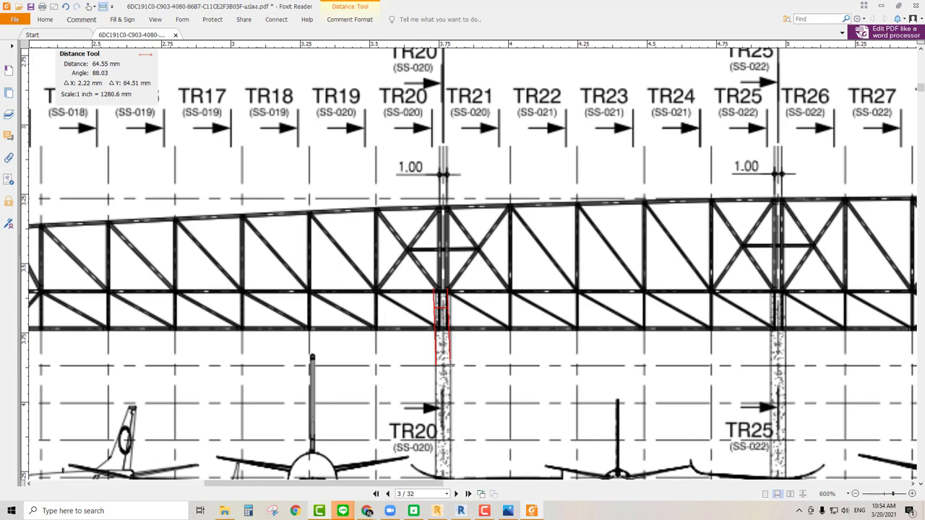
left_click(449, 366)
left_click(455, 322)
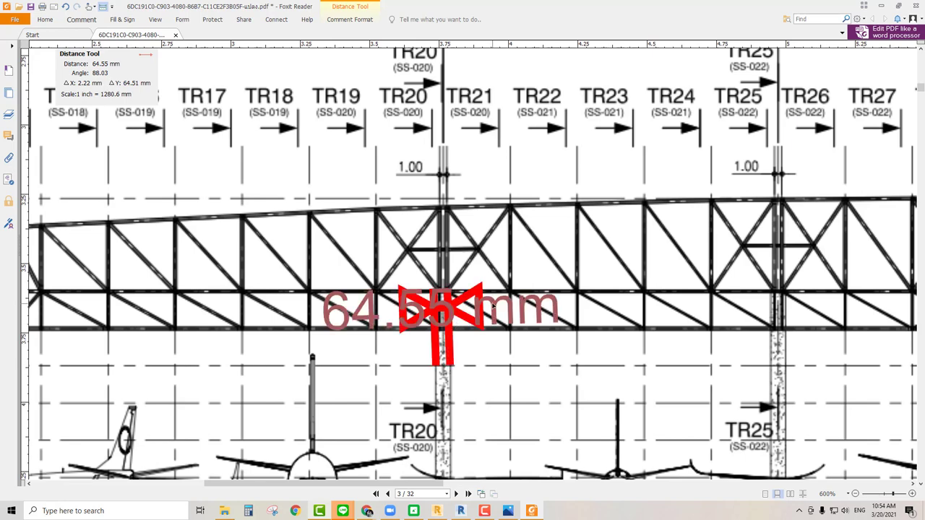
scroll(492, 304, "down", 3)
scroll(492, 304, "up", 4)
scroll(492, 304, "down", 2, "ctrl")
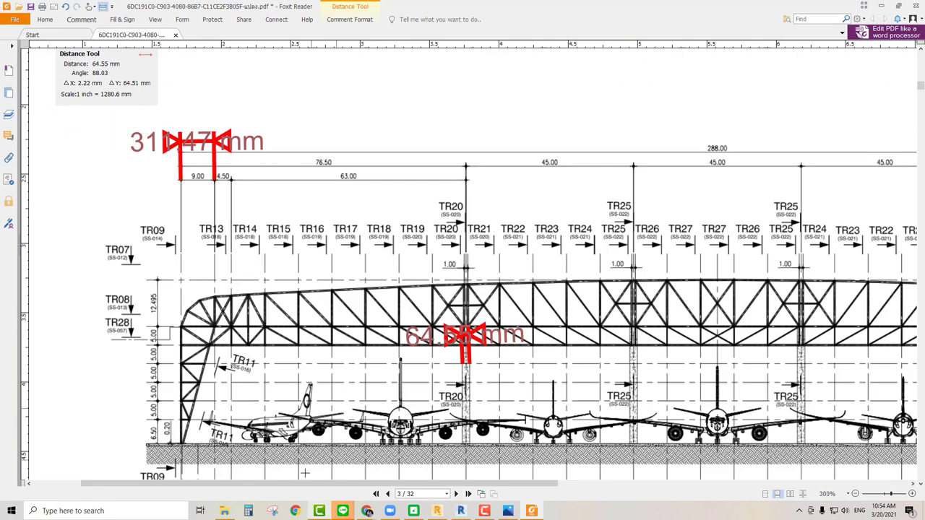
- Open Calculator and compute 311.47 ÷ 65
left_click(267, 511)
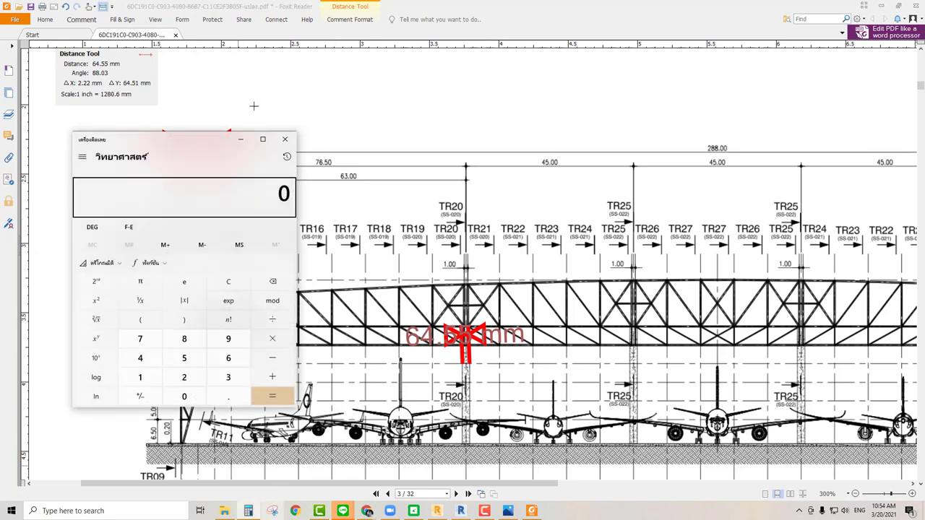
mouse_move(181, 144)
left_mouse_down()
mouse_move(632, 103)
mouse_move(719, 79)
left_mouse_up()
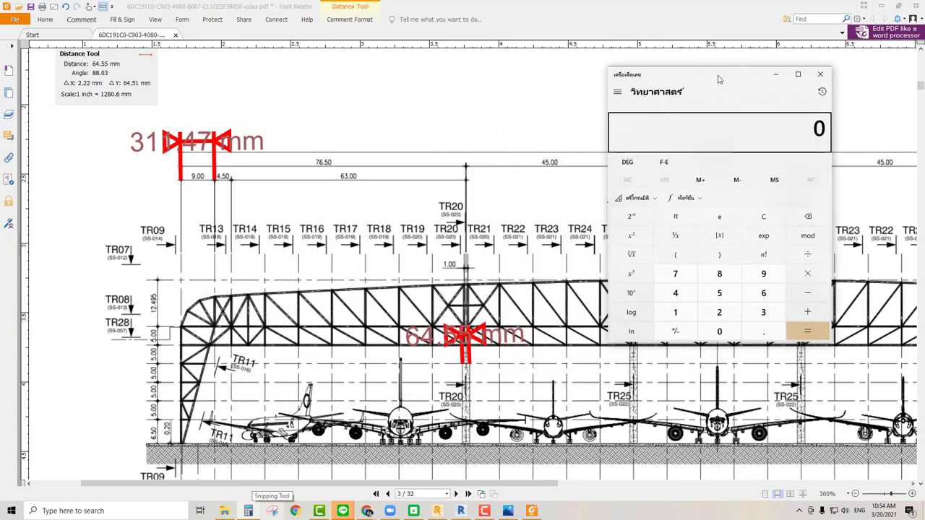
type("311.47")
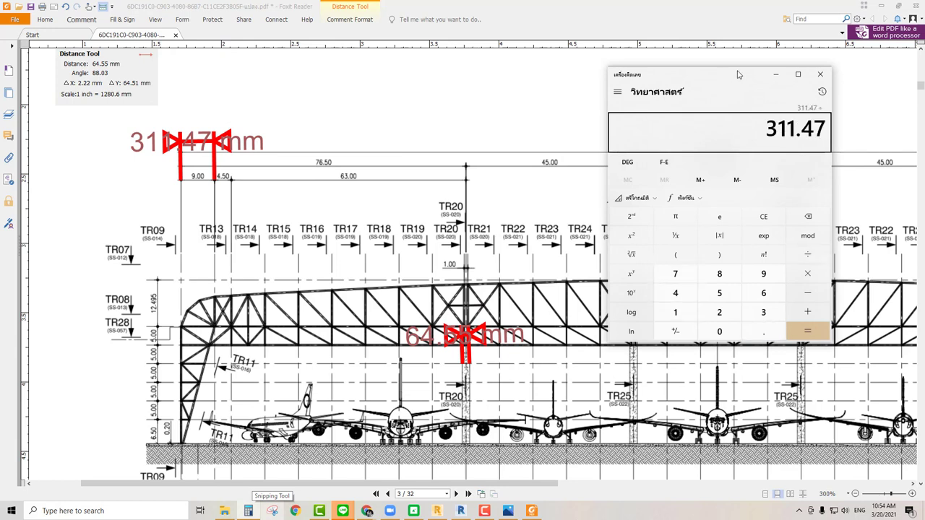
type("/65")
key("Return")
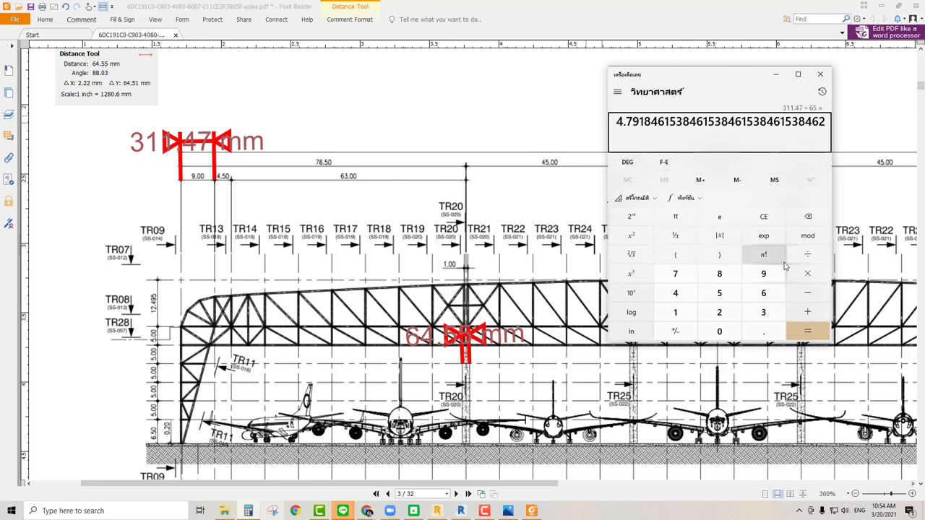
- Compute 9 ÷ 4.8 to get 1.875, then minimize the calculator
left_click(767, 278)
left_click(807, 254)
left_click(675, 293)
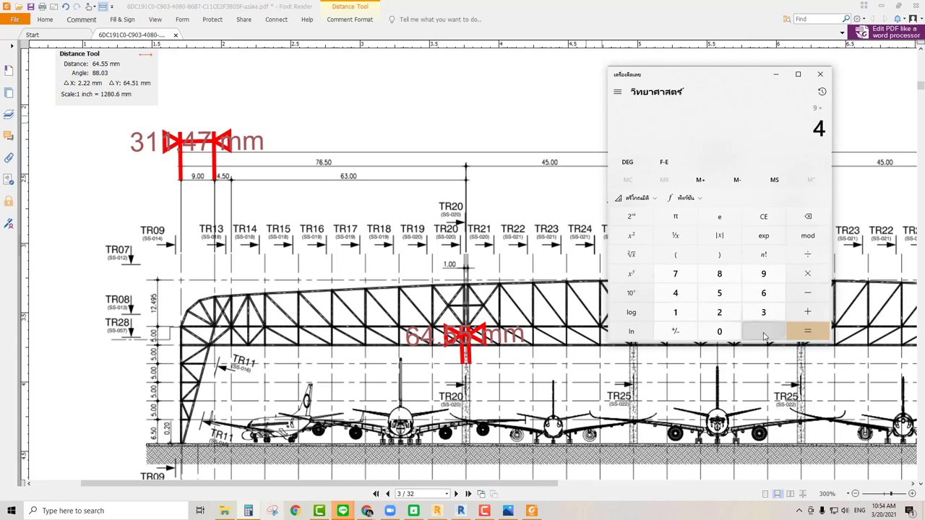
left_click(716, 277)
left_click(807, 330)
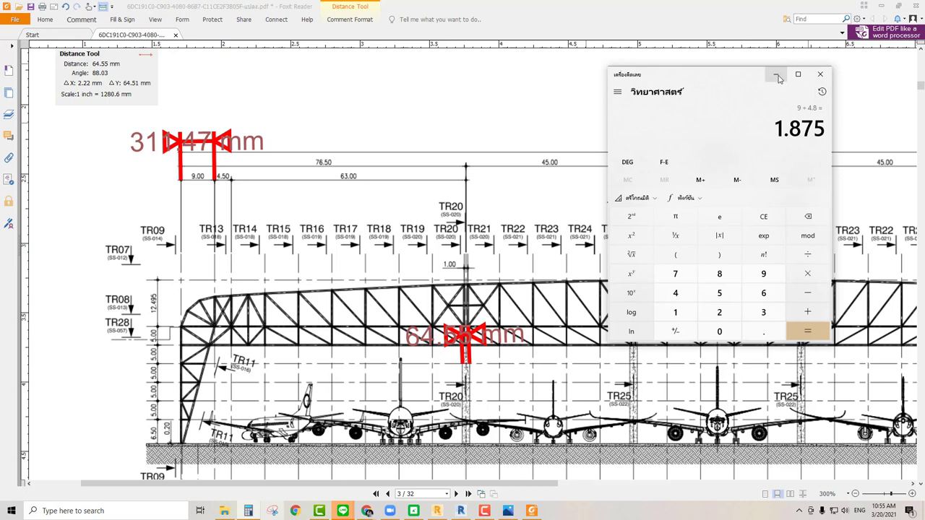
left_click(776, 77)
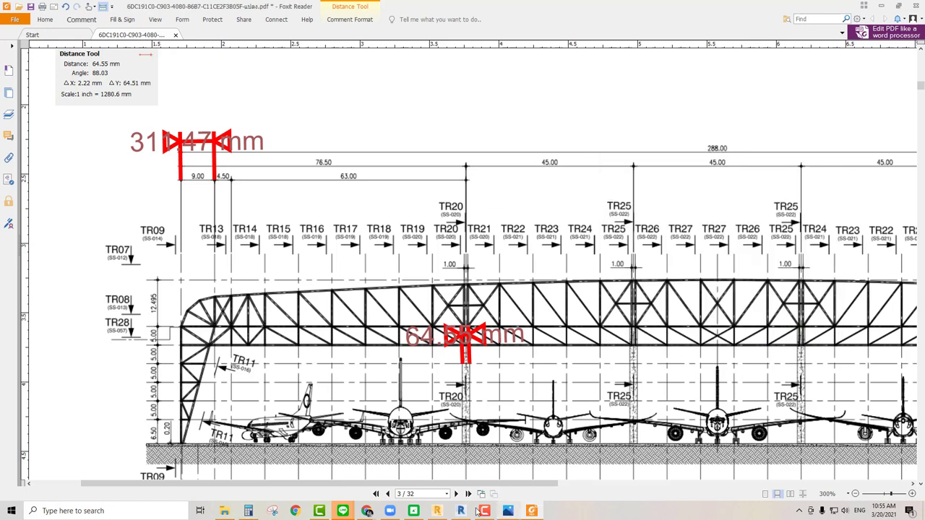
- Back in Revit's Type Properties, start renaming the C R1000x600 column type
left_click(460, 511)
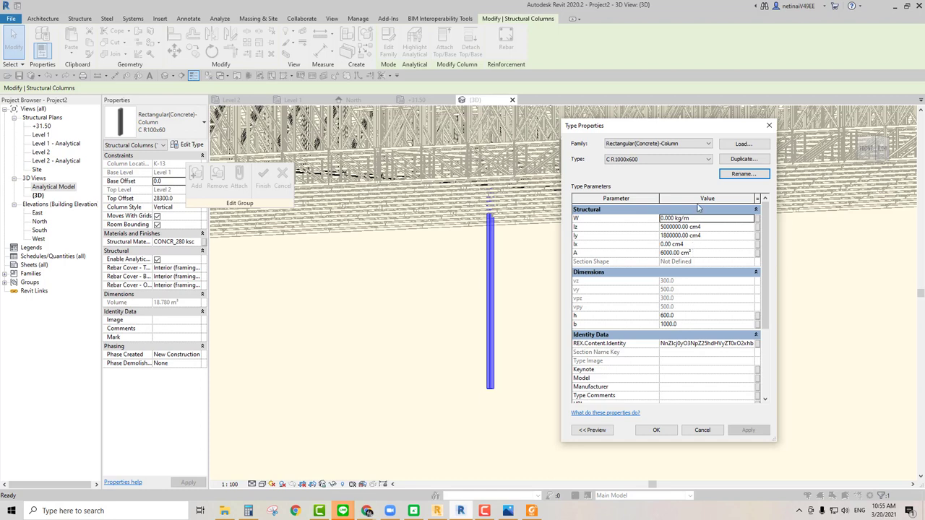
left_click(744, 173)
type("C R 1000x 1.90 m")
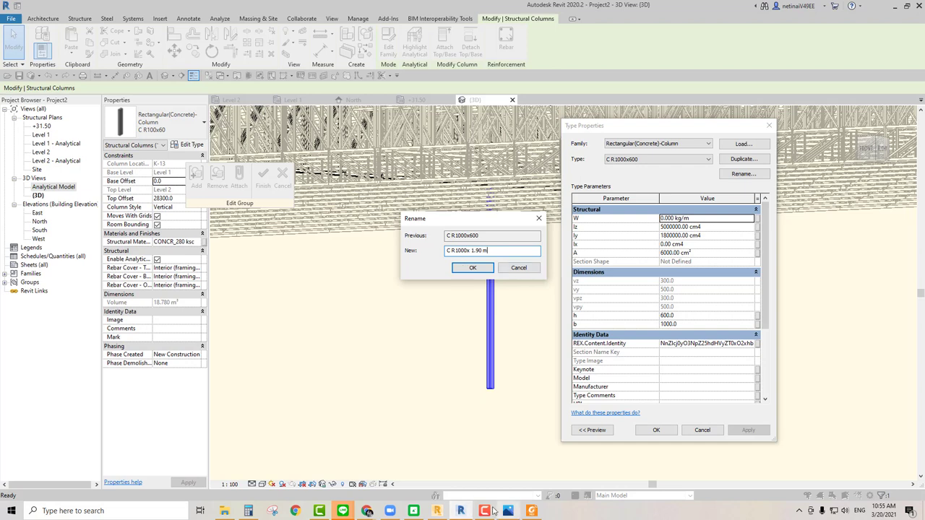
- Return to Foxit Reader and scroll through the truss drawing pages 21–32
left_click(484, 511)
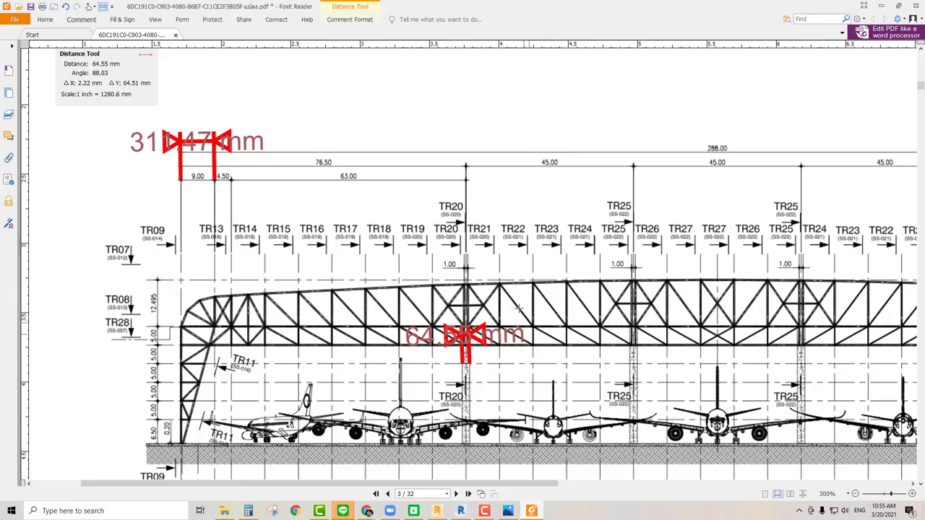
scroll(488, 295, "down", 2, "ctrl")
scroll(488, 295, "up", 5)
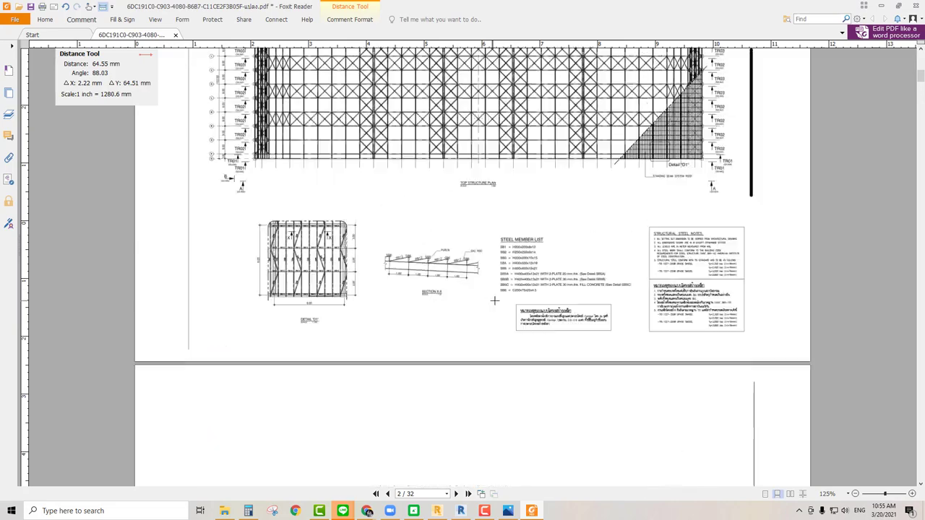
scroll(487, 295, "up", 3)
scroll(487, 295, "up", 8)
scroll(507, 283, "down", 5)
scroll(498, 281, "down", 5)
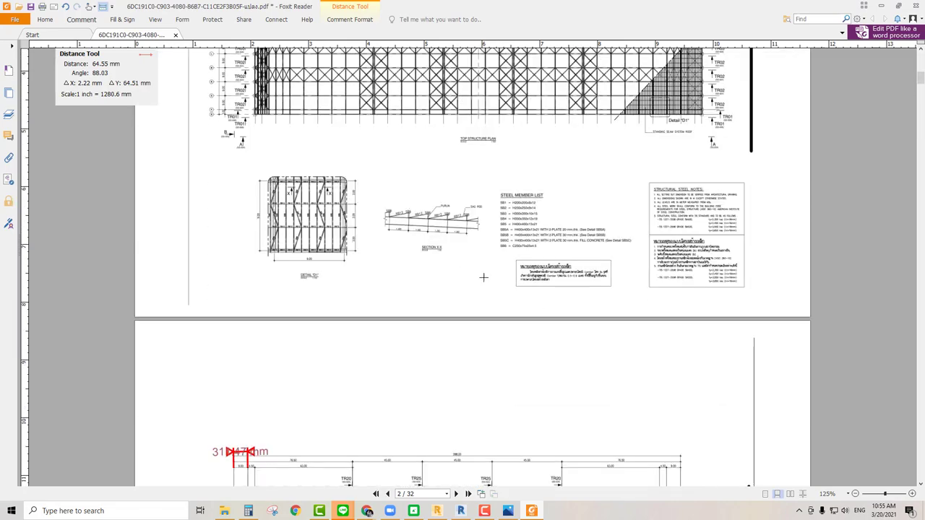
scroll(484, 253, "down", 5)
scroll(478, 277, "down", 5)
scroll(478, 278, "down", 5)
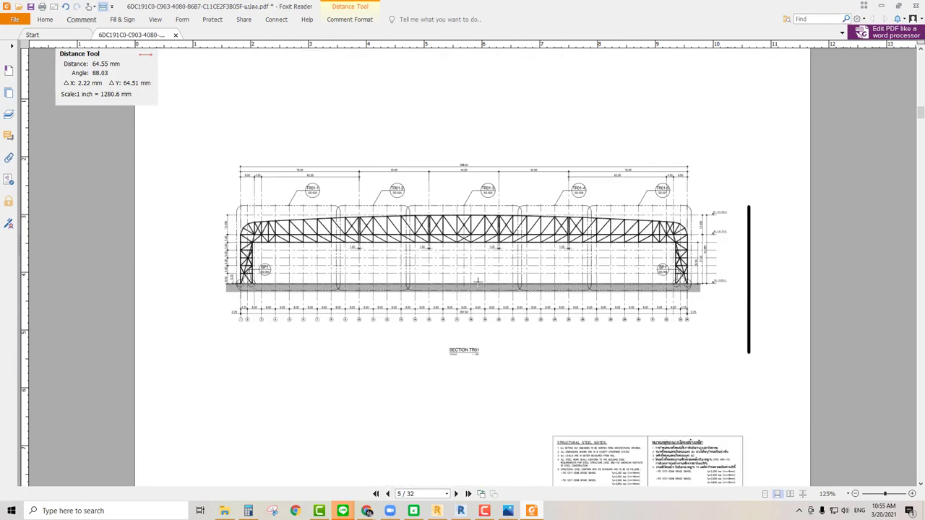
scroll(478, 279, "down", 3)
scroll(479, 289, "down", 2)
scroll(484, 293, "down", 5)
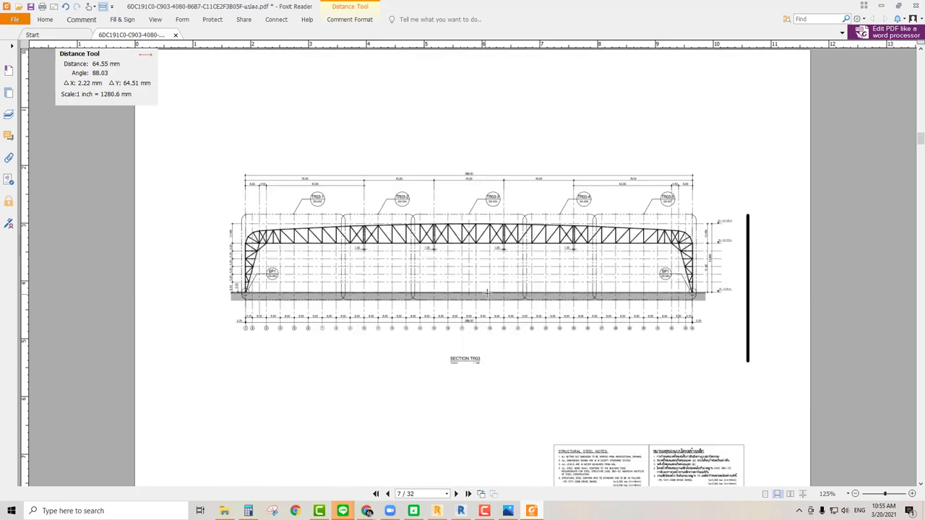
scroll(488, 292, "down", 4)
scroll(487, 292, "down", 2)
scroll(487, 293, "down", 3)
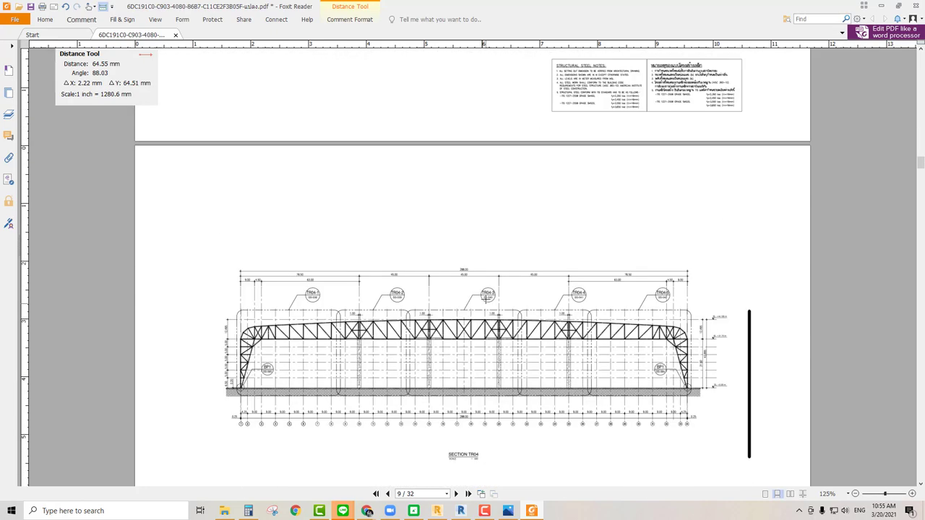
scroll(487, 296, "down", 2)
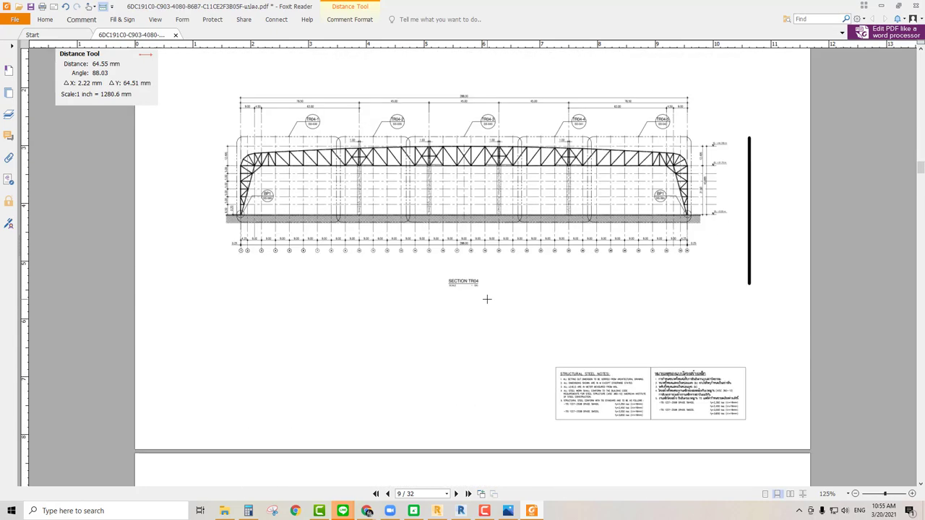
scroll(486, 299, "down", 3)
scroll(486, 298, "down", 4)
scroll(487, 299, "down", 4)
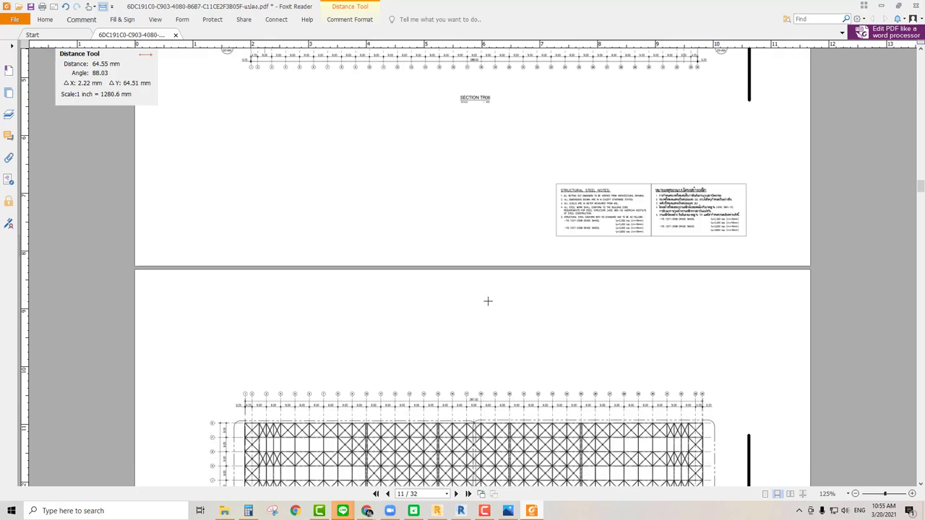
scroll(488, 300, "down", 4)
scroll(488, 300, "down", 5)
scroll(488, 300, "down", 5)
scroll(489, 299, "down", 5)
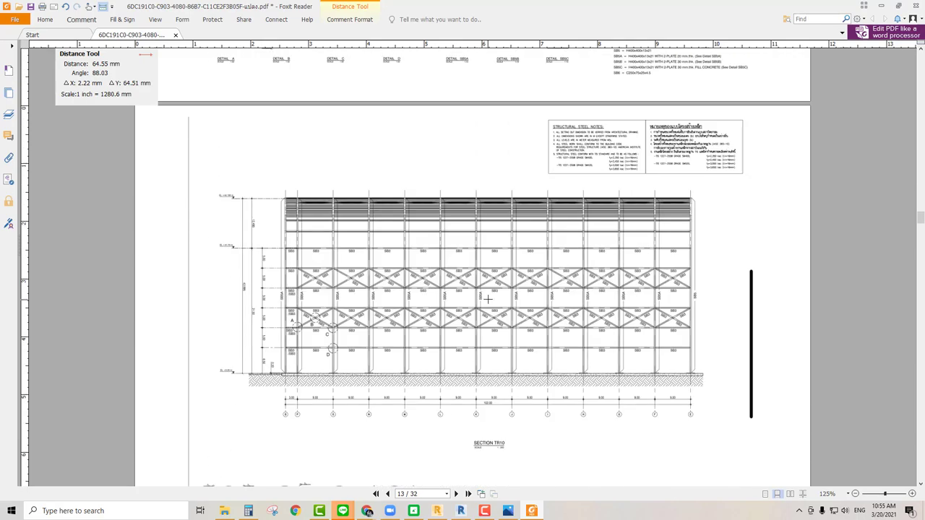
scroll(488, 299, "down", 5)
scroll(487, 299, "down", 5)
scroll(487, 300, "down", 5)
scroll(488, 298, "down", 5)
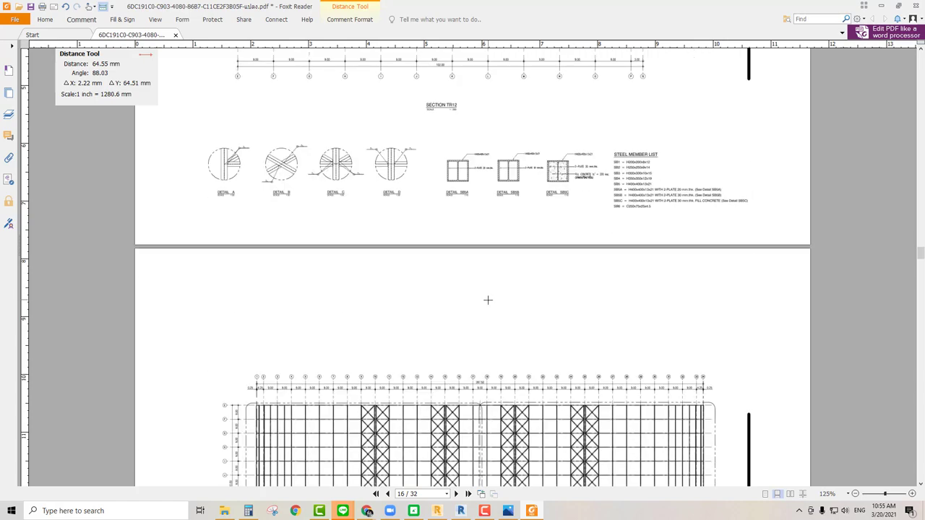
scroll(488, 296, "down", 5)
scroll(488, 296, "down", 5)
scroll(487, 296, "down", 5)
scroll(488, 296, "down", 5)
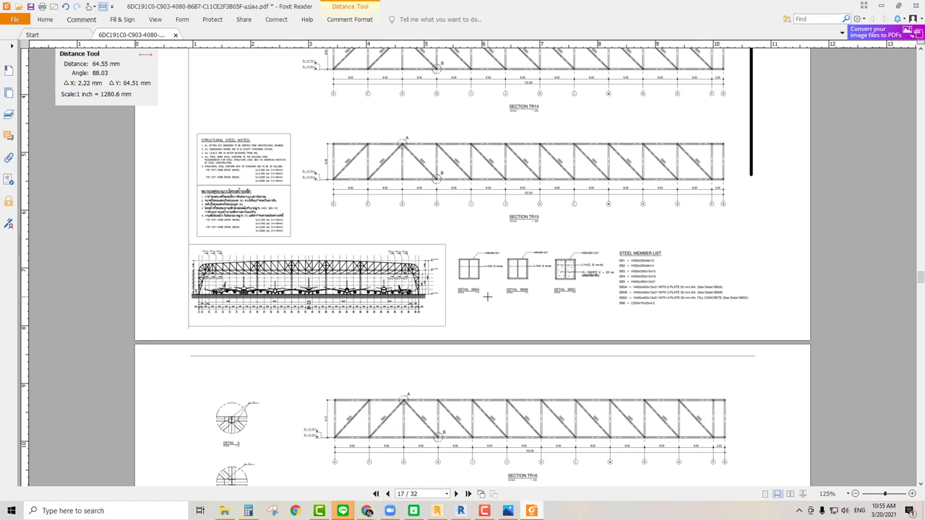
scroll(487, 296, "down", 5)
scroll(488, 297, "down", 5)
scroll(488, 296, "down", 5)
scroll(487, 297, "down", 5)
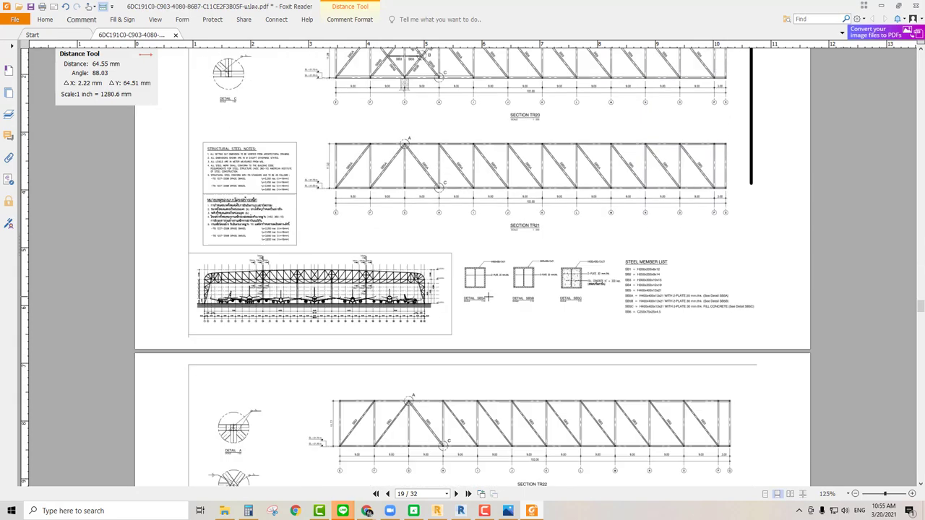
scroll(488, 296, "down", 5)
scroll(488, 296, "down", 5)
scroll(489, 296, "down", 3)
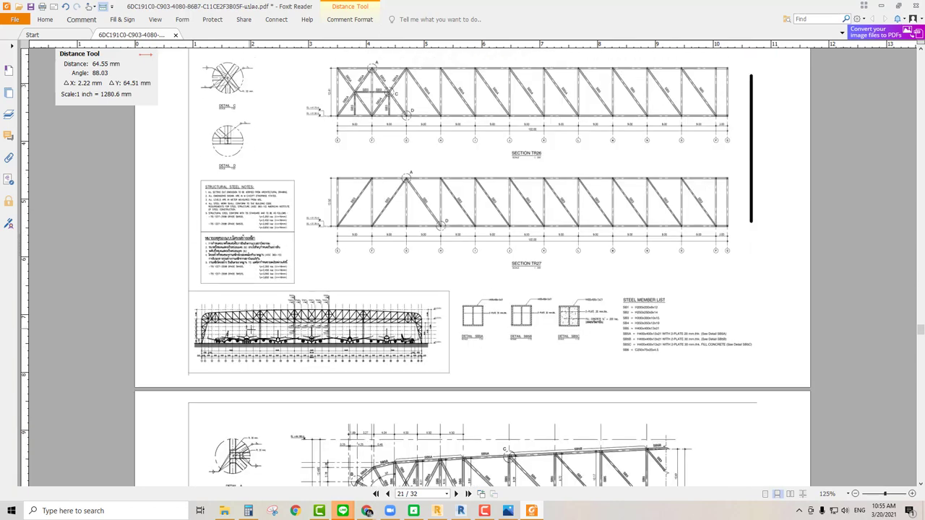
scroll(244, 330, "up", 5, "ctrl")
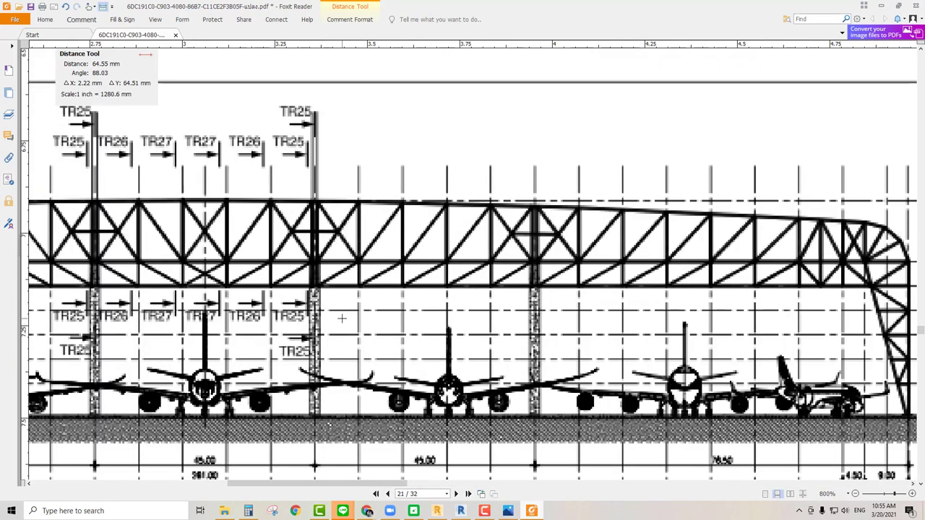
scroll(341, 318, "down", 2, "ctrl")
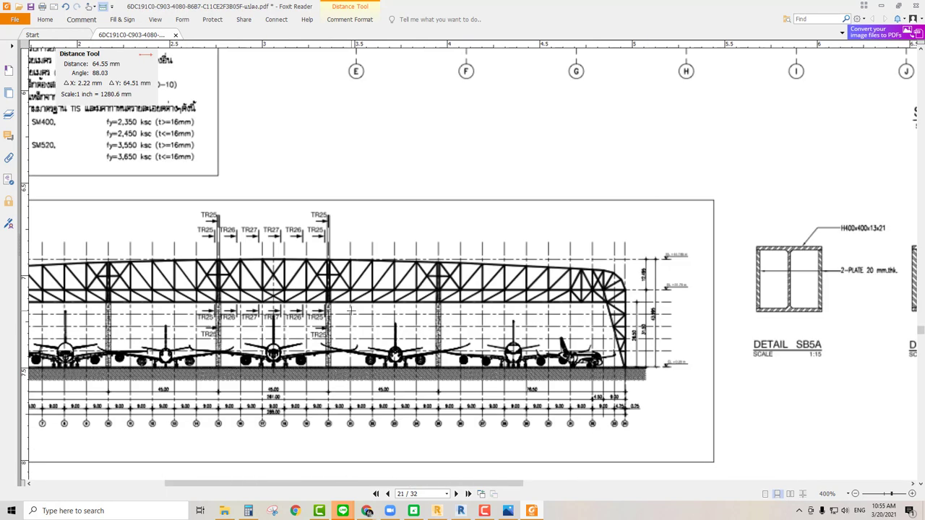
scroll(351, 311, "down", 3, "ctrl")
scroll(390, 307, "down", 5)
scroll(436, 305, "down", 3)
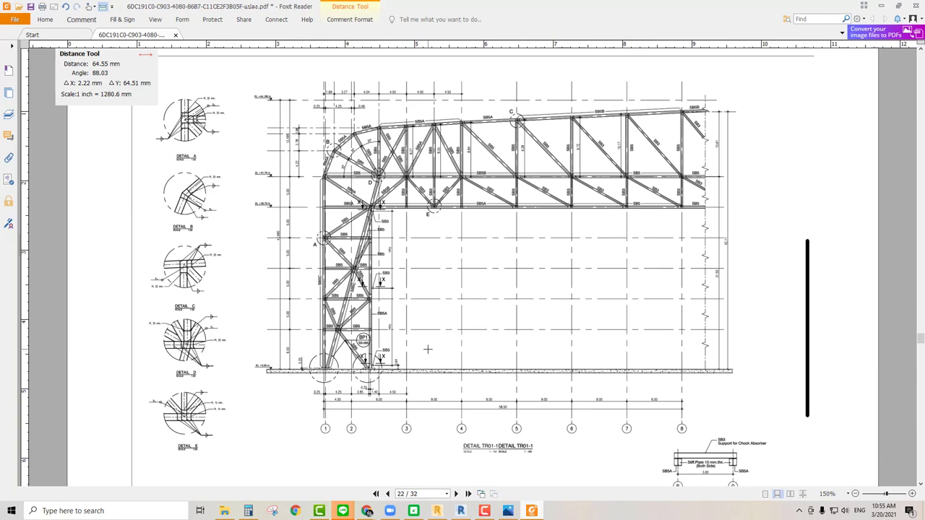
scroll(427, 349, "down", 2)
scroll(429, 347, "down", 3)
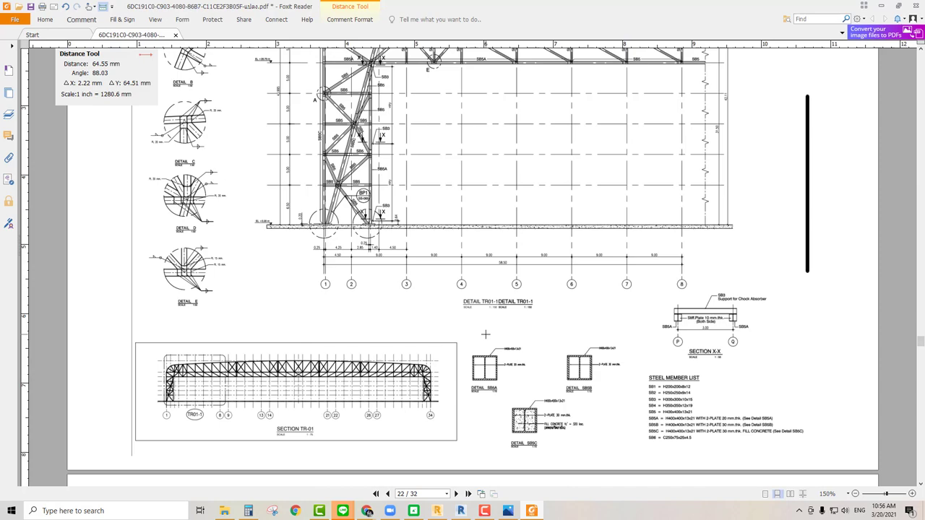
scroll(485, 334, "down", 5)
scroll(482, 335, "down", 5)
scroll(480, 338, "down", 5)
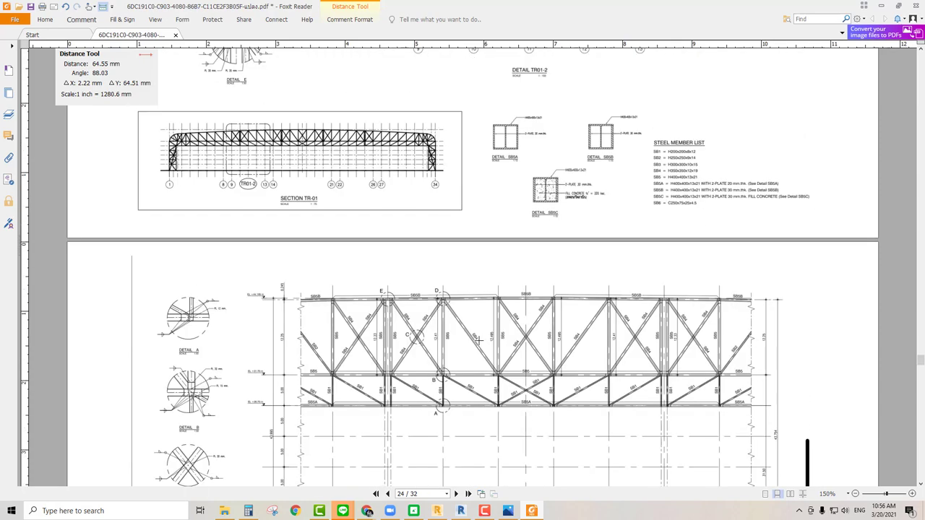
scroll(476, 341, "down", 5)
scroll(476, 341, "down", 3)
scroll(476, 342, "down", 5)
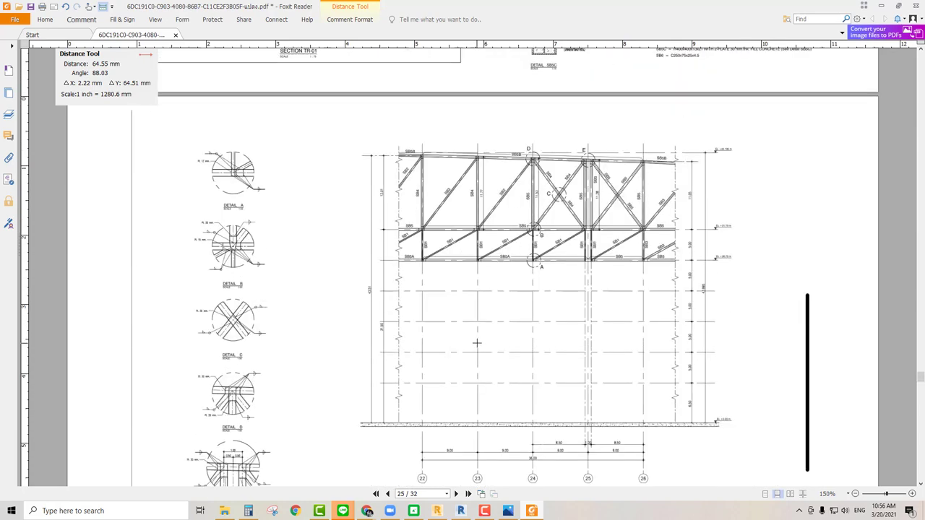
scroll(476, 343, "down", 5)
scroll(477, 344, "down", 5)
scroll(478, 347, "up", 5)
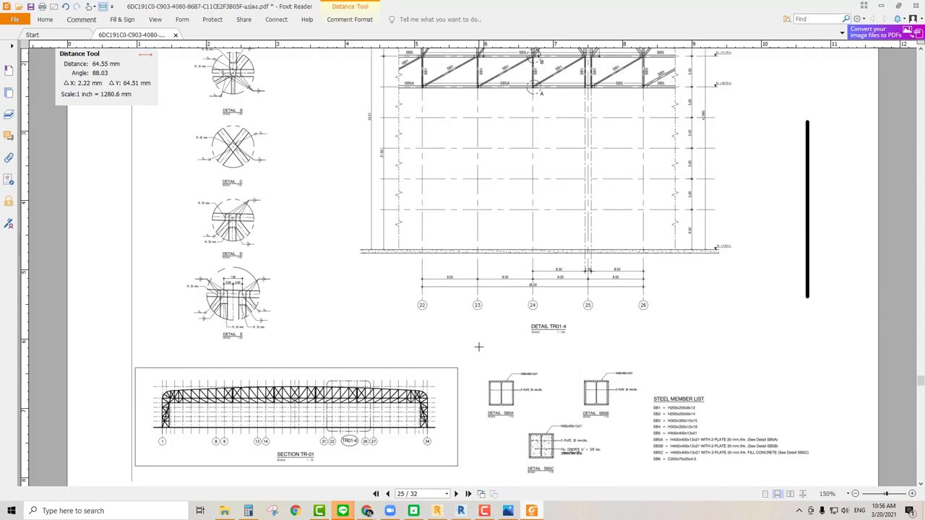
scroll(478, 347, "down", 5)
scroll(478, 347, "up", 6)
scroll(478, 346, "down", 5)
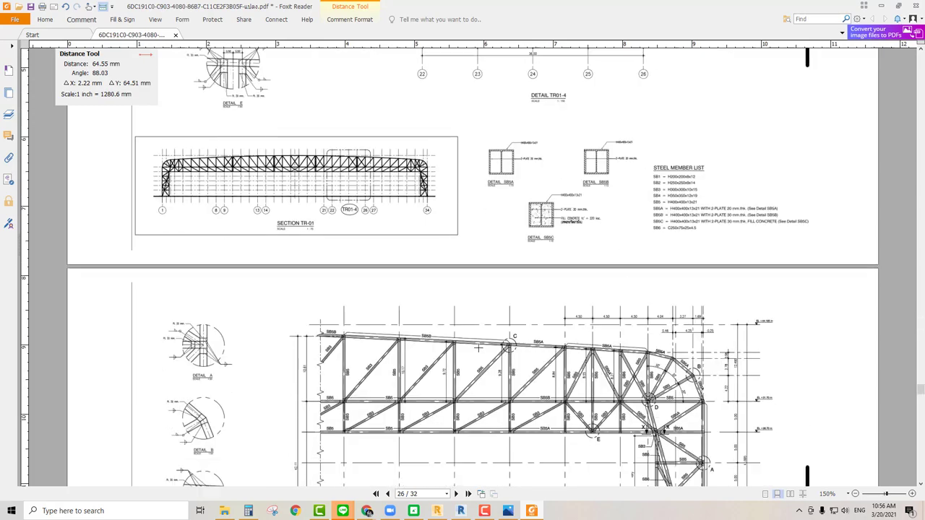
scroll(478, 346, "down", 3)
scroll(478, 347, "down", 5)
scroll(476, 347, "down", 1)
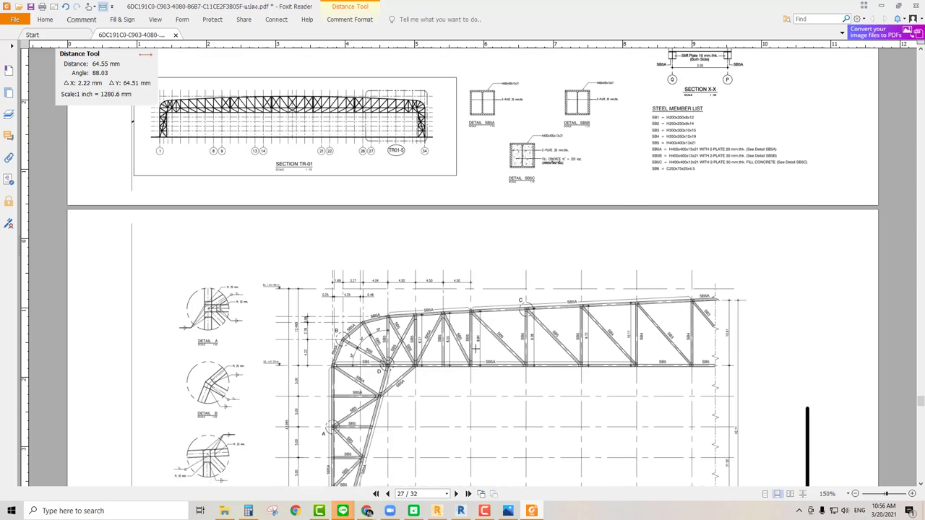
scroll(477, 347, "down", 4)
scroll(477, 347, "down", 3)
scroll(477, 347, "down", 3)
scroll(476, 347, "down", 5)
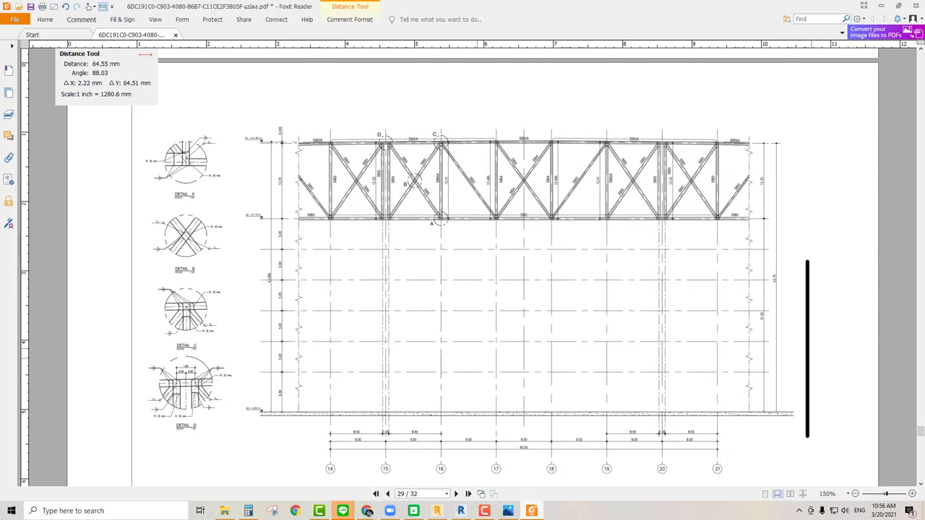
- Drag back to page 1 and zoom into the 3D hangar roof truss
mouse_move(922, 437)
left_mouse_down()
mouse_move(921, 491)
mouse_move(920, 57)
left_mouse_up()
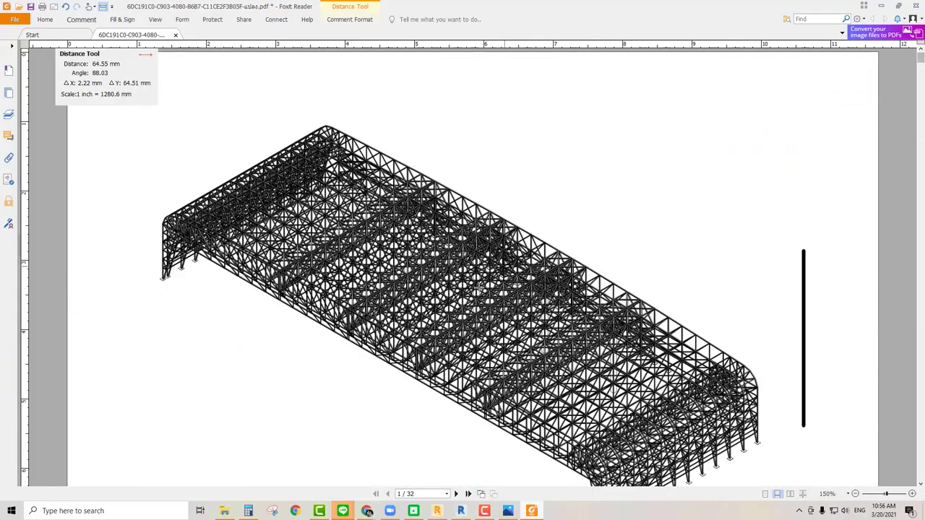
scroll(480, 287, "up", 2, "ctrl")
scroll(481, 288, "up", 2, "ctrl")
scroll(481, 288, "up", 2, "ctrl")
scroll(481, 288, "up", 1, "ctrl")
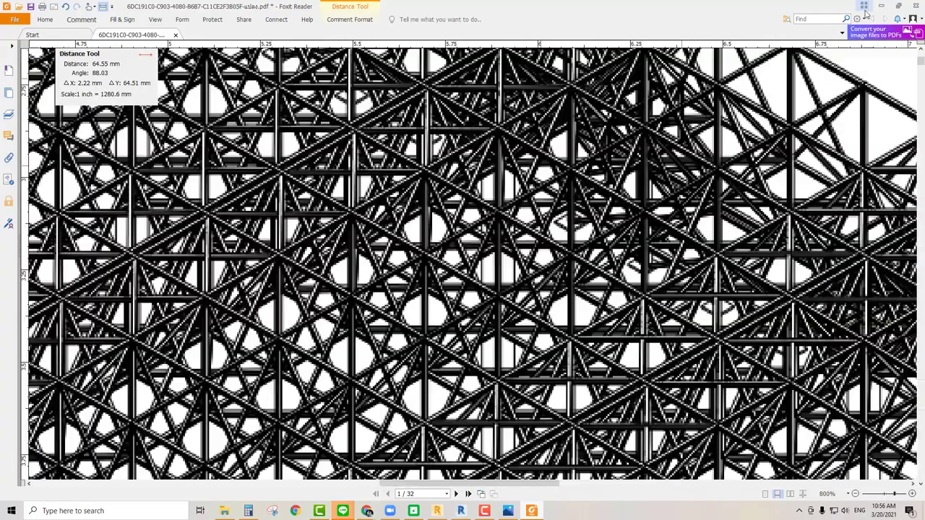
- Back in Revit, rename the concrete column type to 'C R 1.90 x 1.90 m'
left_click(880, 5)
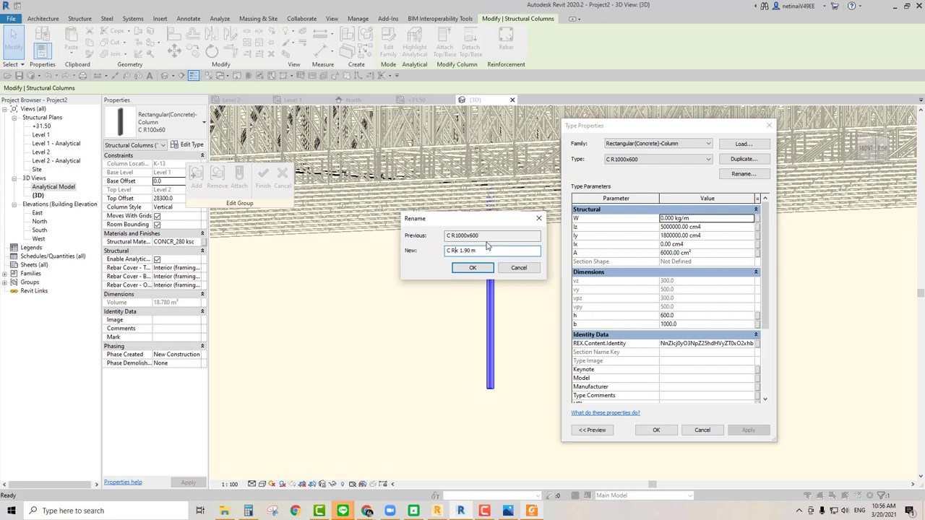
type("1.90")
left_click(471, 266)
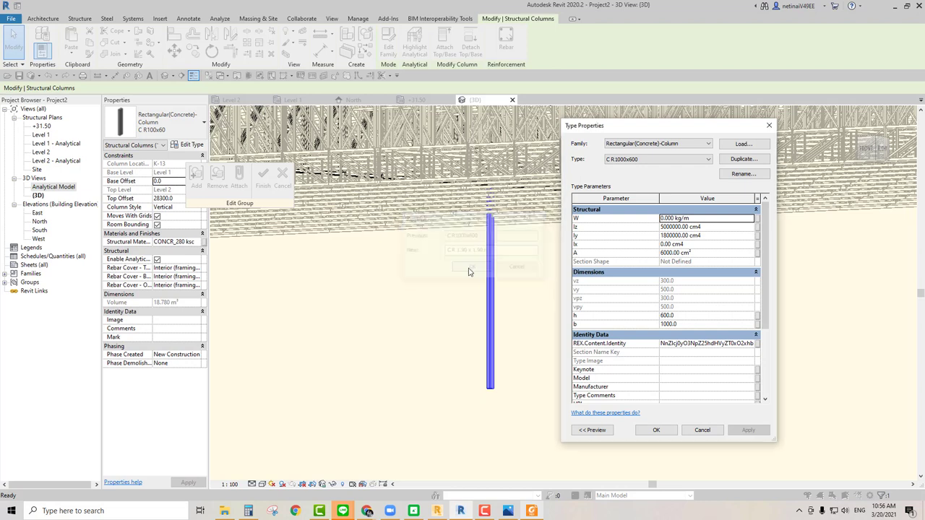
- Set the column's h and b to 1900, apply, and finish the group edit
left_click(689, 318)
type("1")
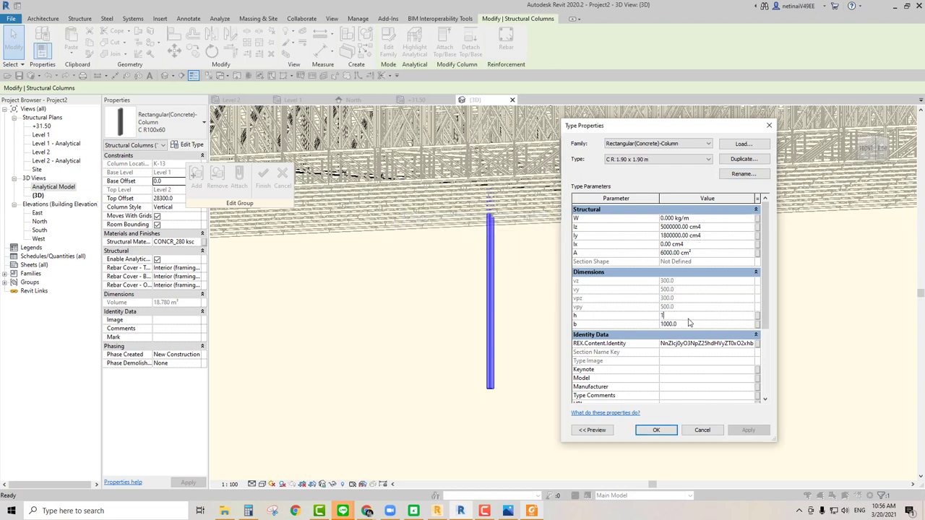
type("900")
left_click(653, 430)
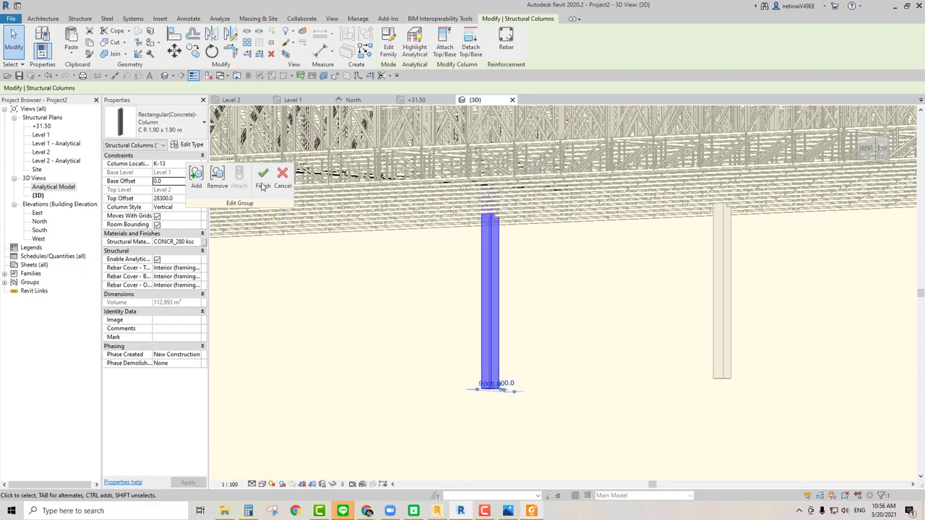
left_click(262, 186)
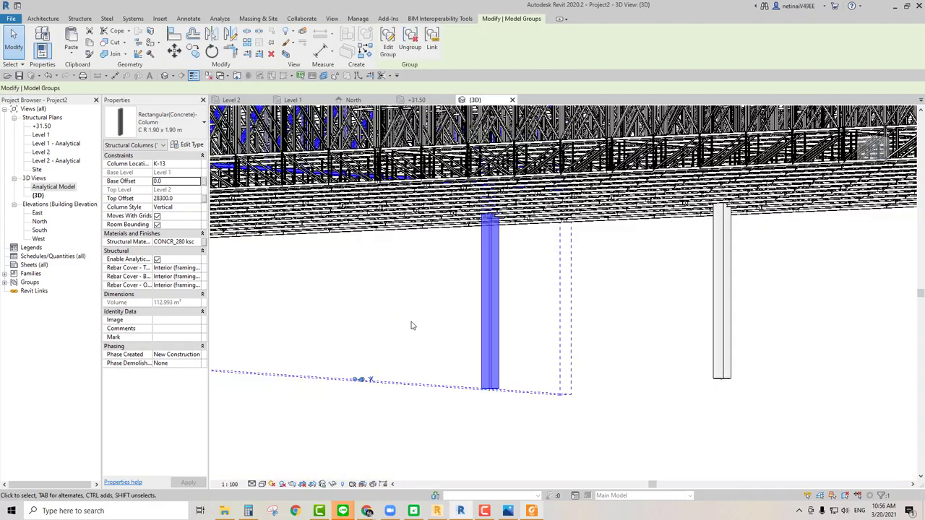
scroll(411, 326, "down", 5)
- Orbit the 3D view from above and start a DXF export of it
key("Escape")
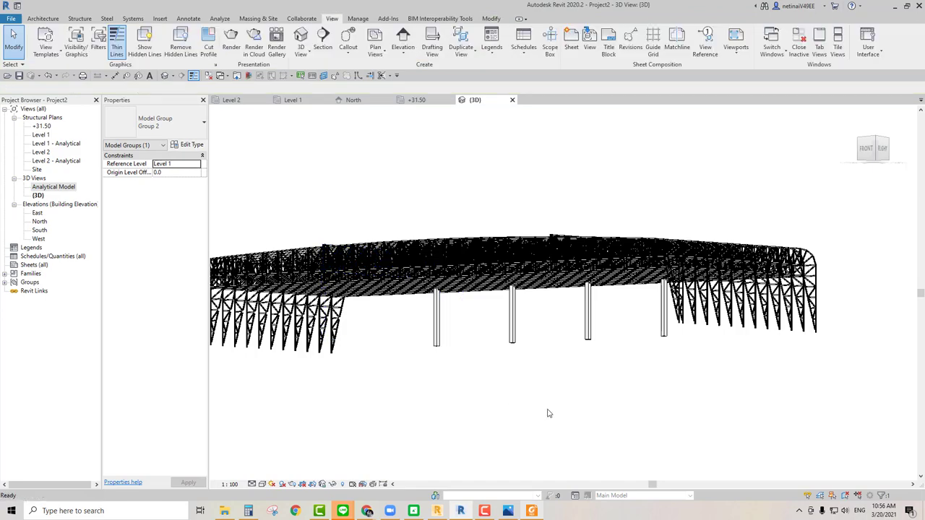
mouse_move(646, 403)
middle_mouse_down("shift")
mouse_move(850, 354)
mouse_move(848, 404)
mouse_move(809, 393)
middle_mouse_up("shift")
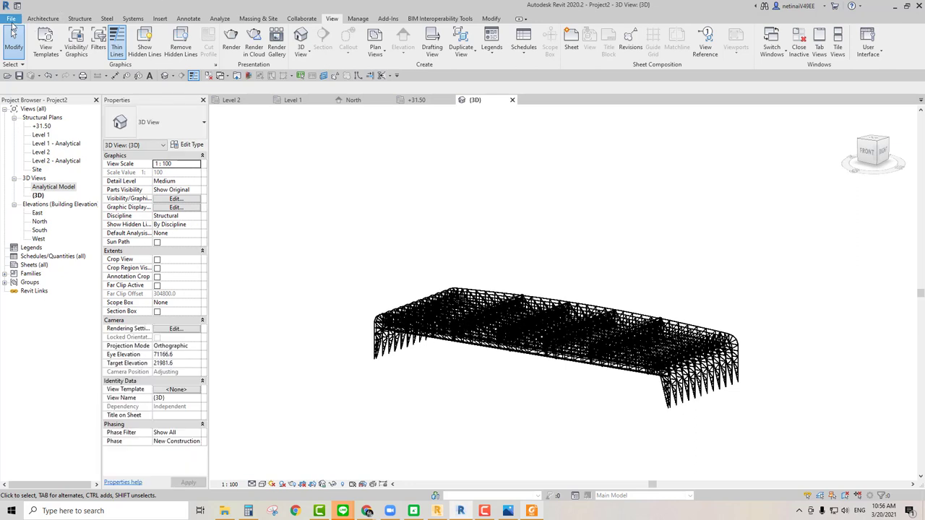
left_click(8, 17)
mouse_move(33, 157)
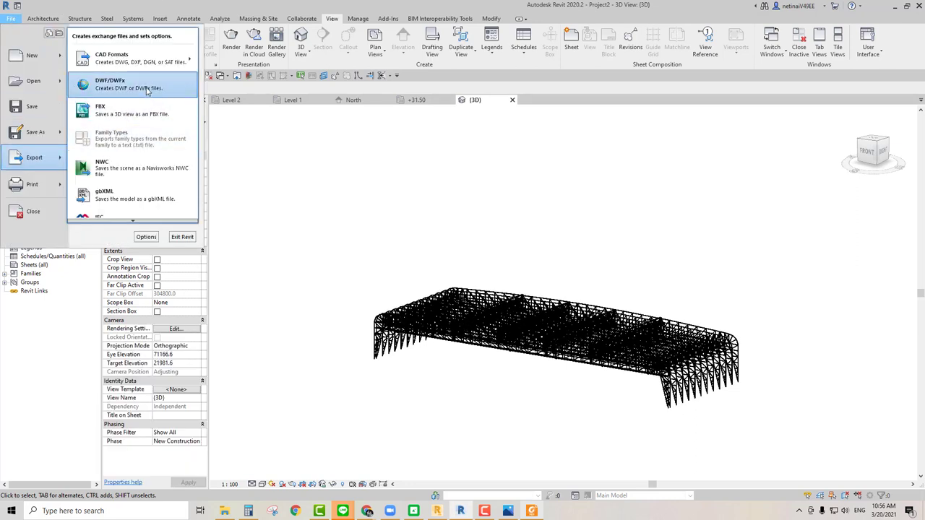
mouse_move(130, 58)
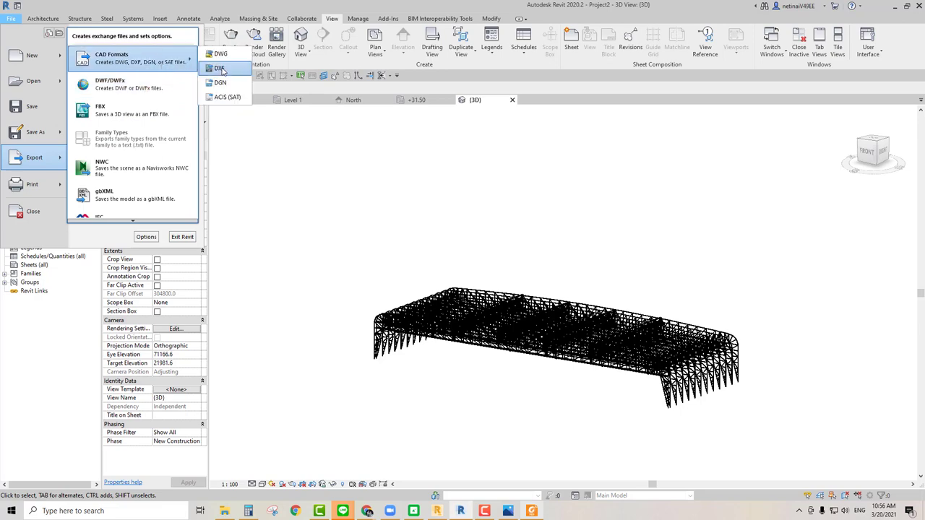
left_click(223, 70)
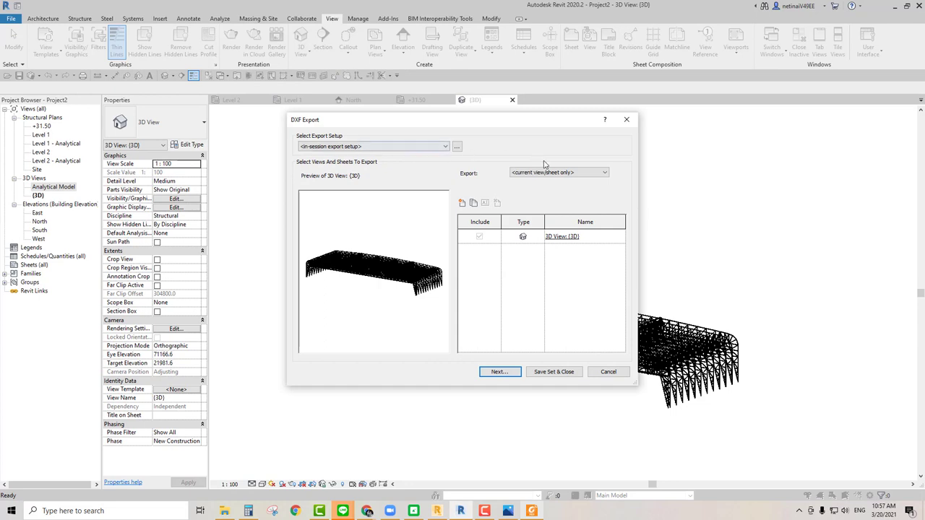
left_click(511, 372)
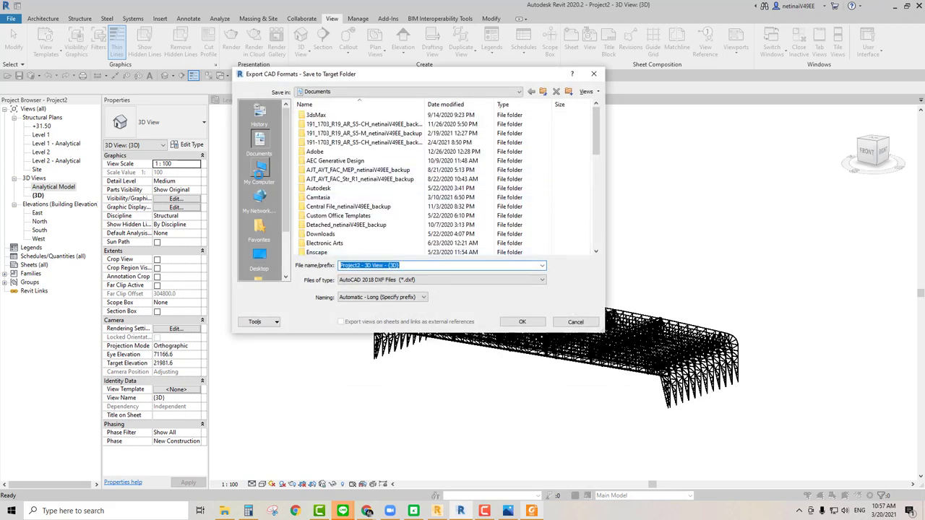
- Save the DXF as 'Fuar' in D:\03.BIM Consult\T11 - Hangar Construction Sequence Project
left_click(259, 169)
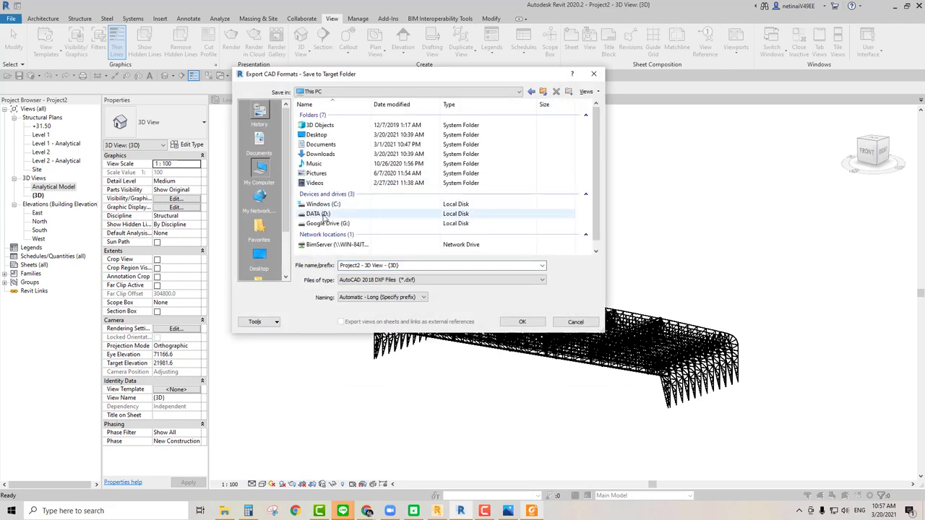
double_click(318, 214)
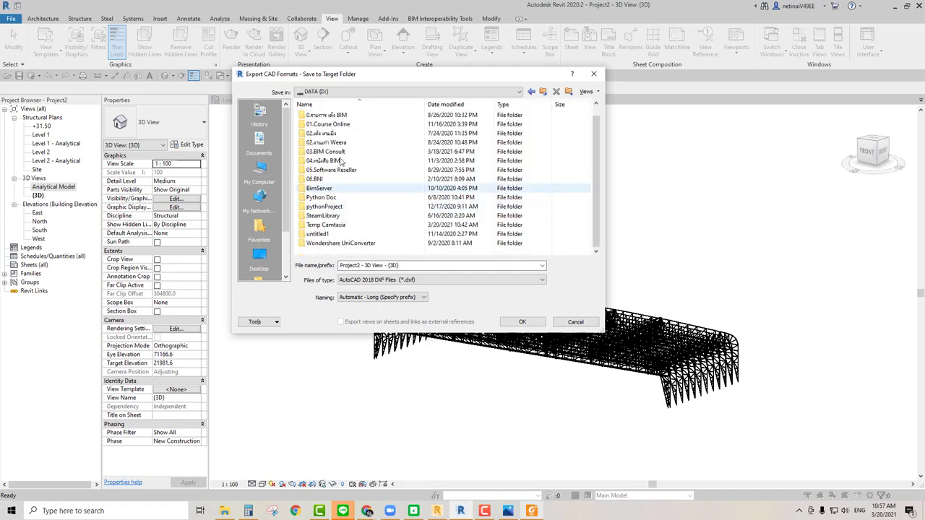
double_click(350, 150)
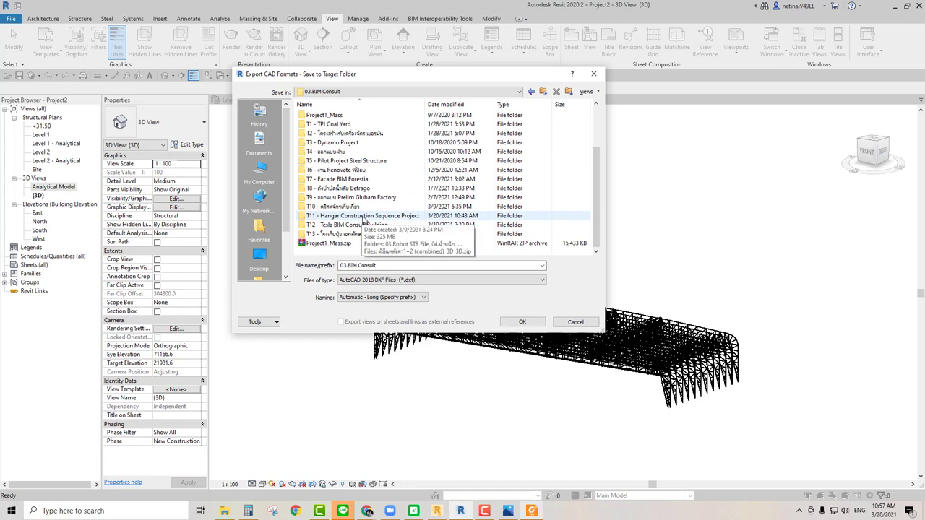
double_click(363, 218)
left_click(392, 265)
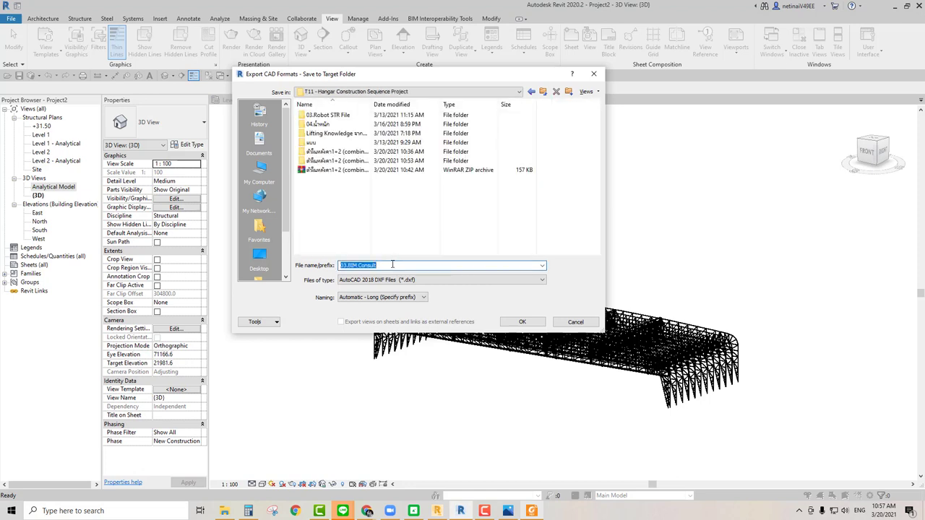
type("Fu")
type("ar")
key("Return")
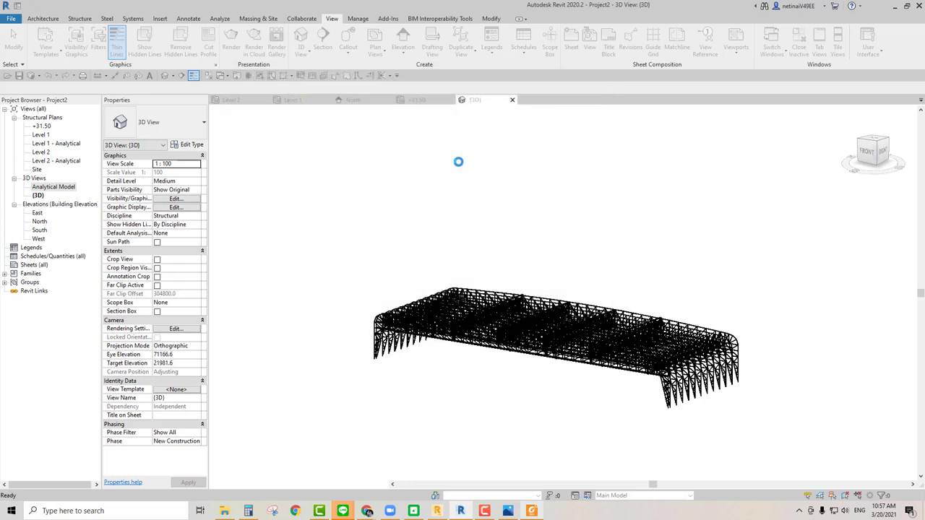